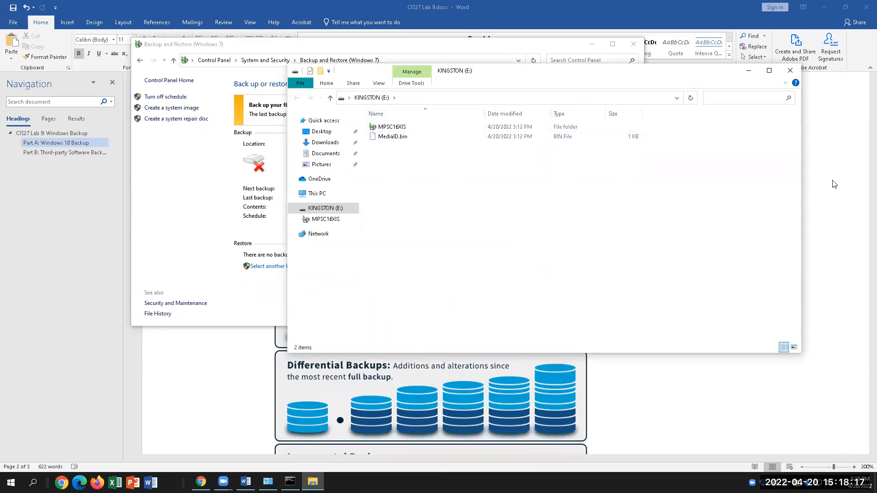
Switch to the Command Prompt and rerun the command "wbadmin start backup -backuptarget:e: -include:c: -allcritical -quiet"
click(748, 71)
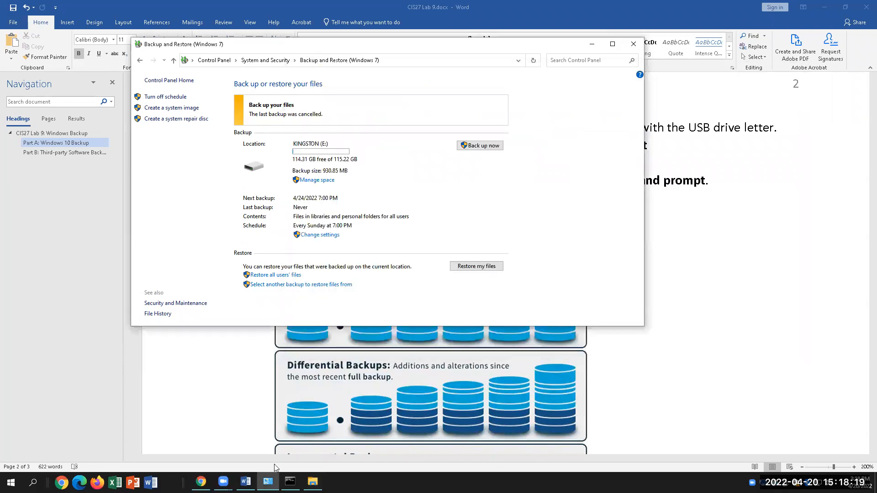
click(290, 482)
key(Up)
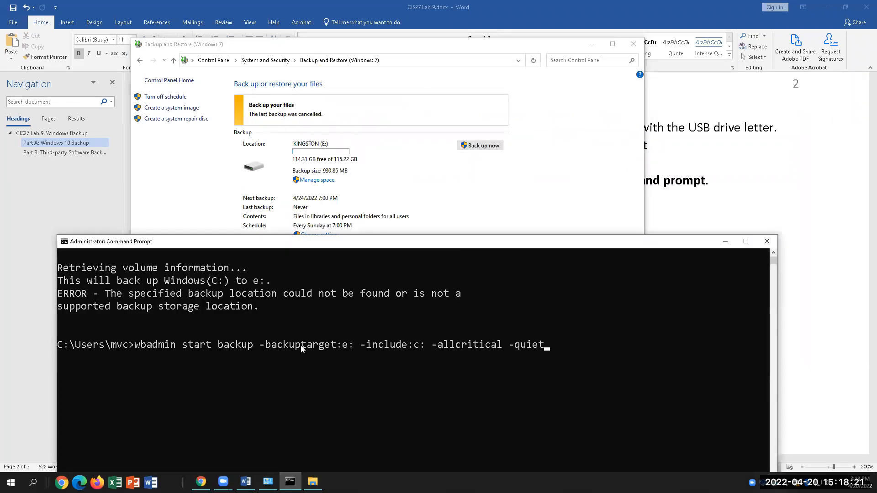
key(Return)
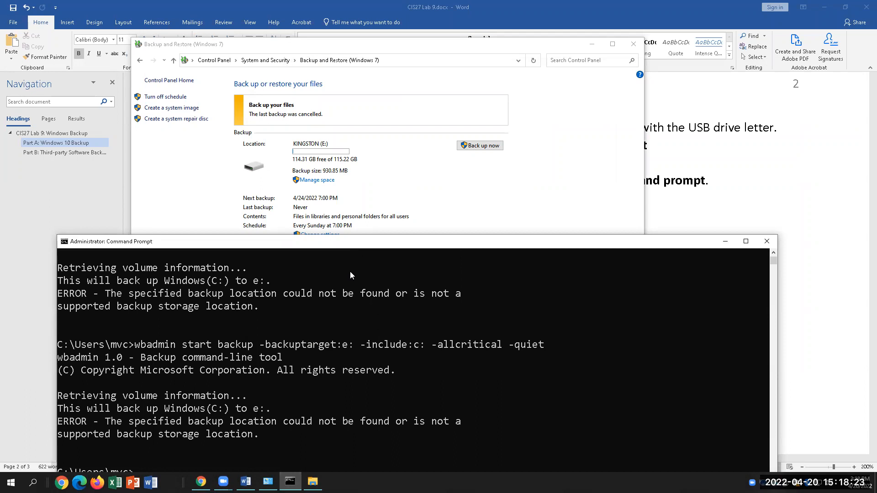
scroll(297, 406, up, 1)
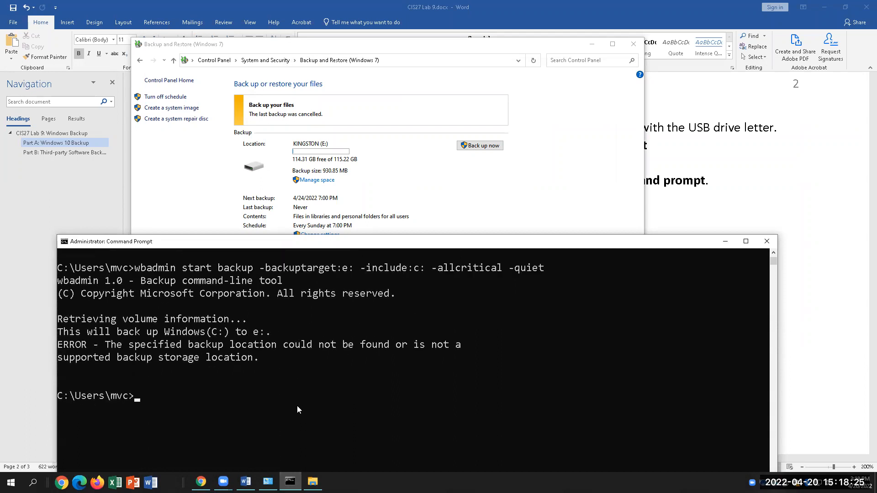
scroll(297, 406, up, 1)
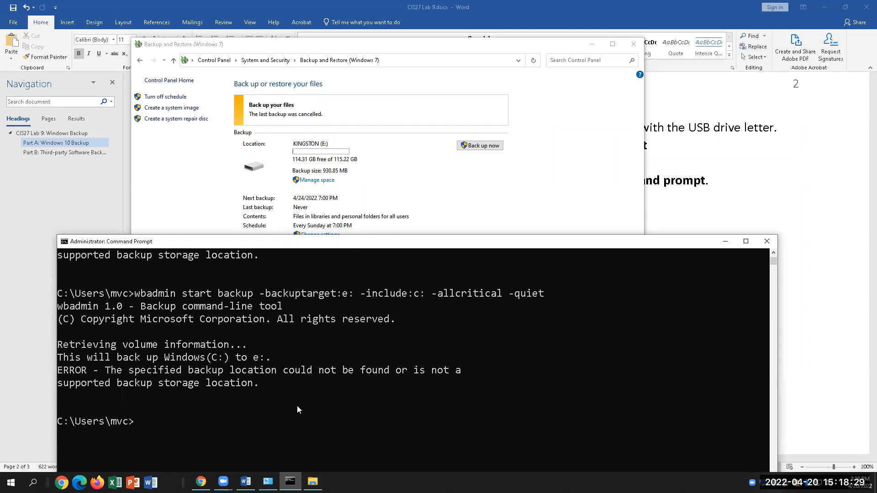
drag(441, 250, 493, 210)
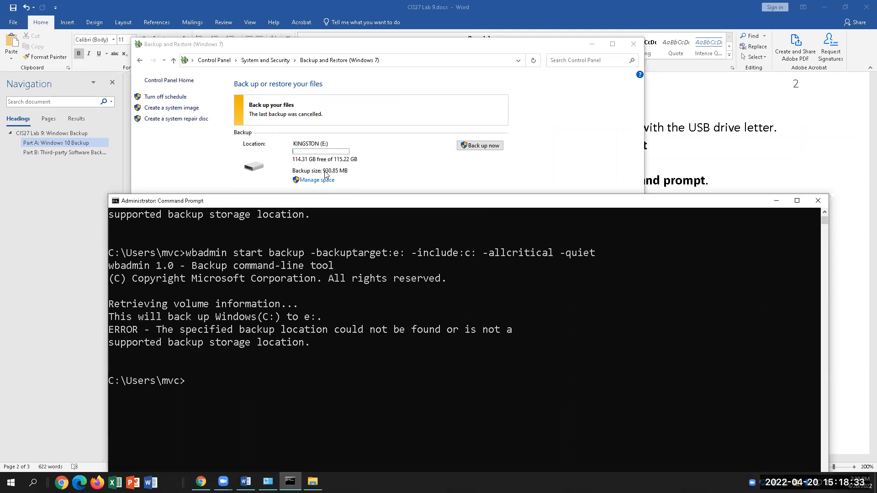
Answer question B about the next scheduled backup in the Word lab document with "Sunday 7:00 PM"
click(419, 168)
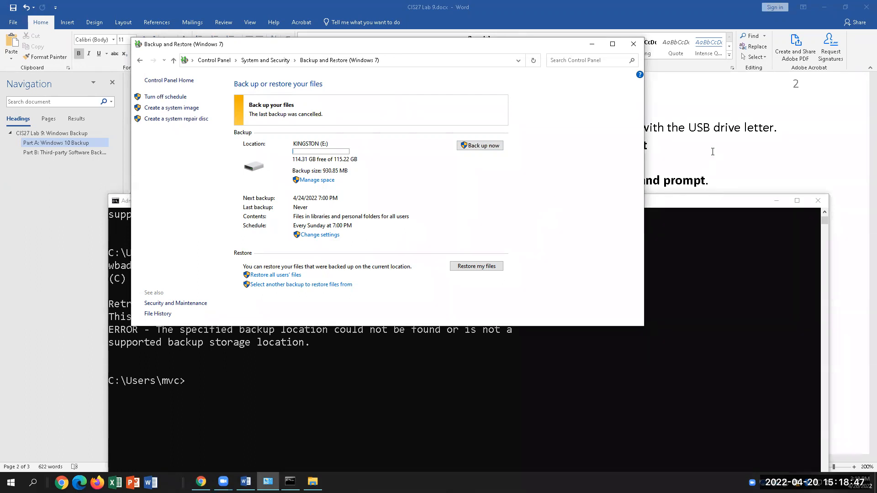
click(830, 225)
scroll(770, 233, up, 9)
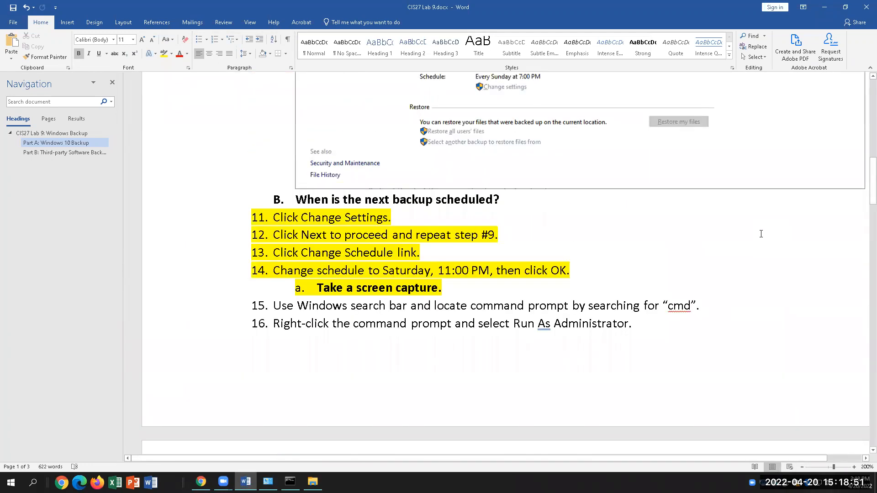
click(540, 196)
text(Su)
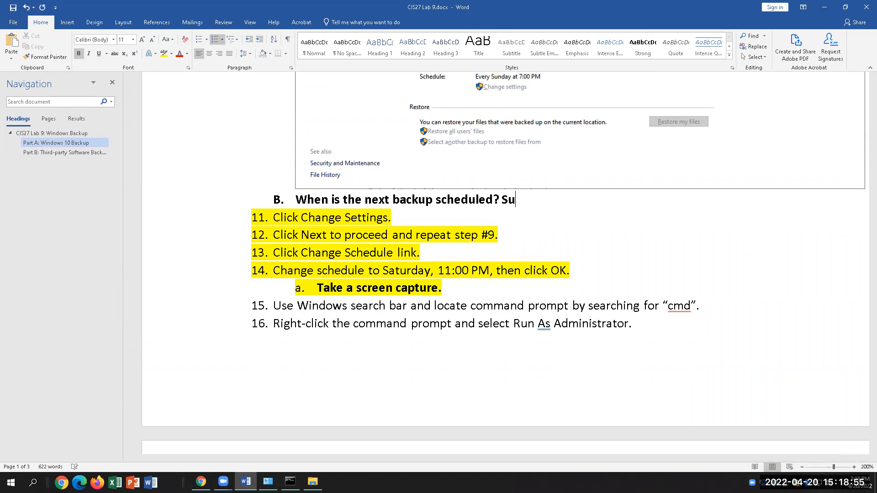
text(nday 7:00 PM)
click(391, 213)
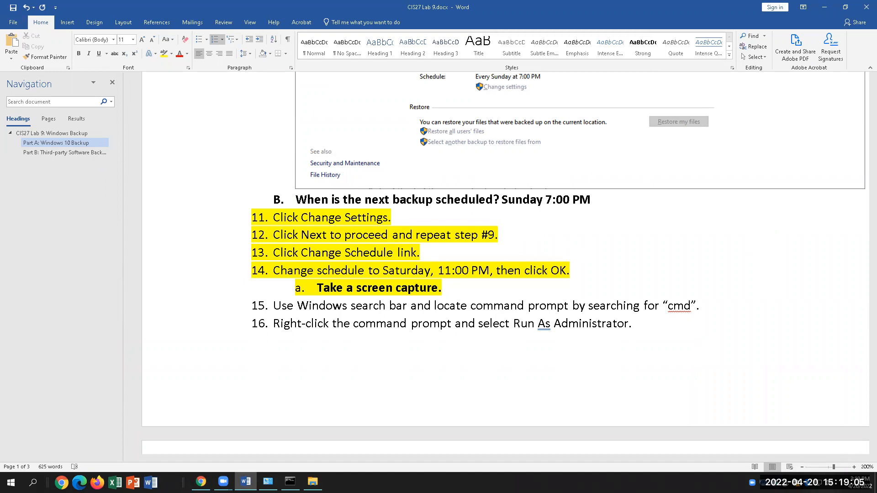
click(313, 481)
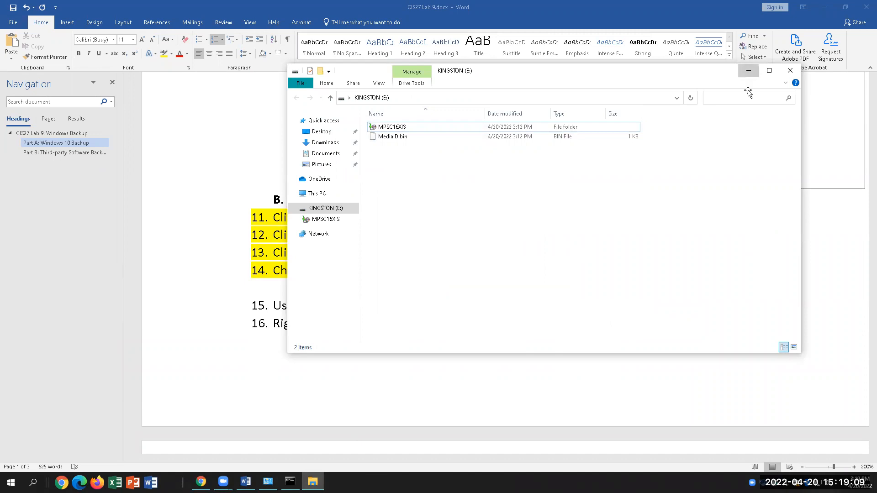
click(748, 71)
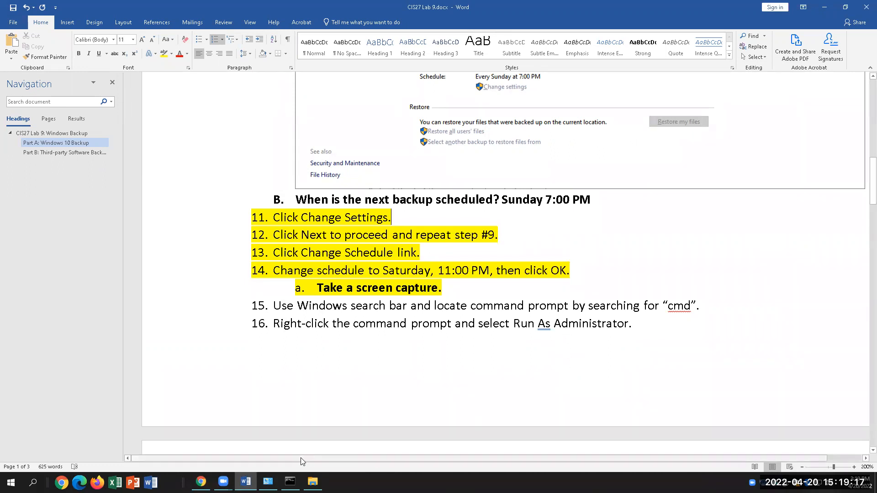
Open the change settings wizard in Backup and Restore and read why a system image cannot be saved on KINGSTON (E:)
click(269, 481)
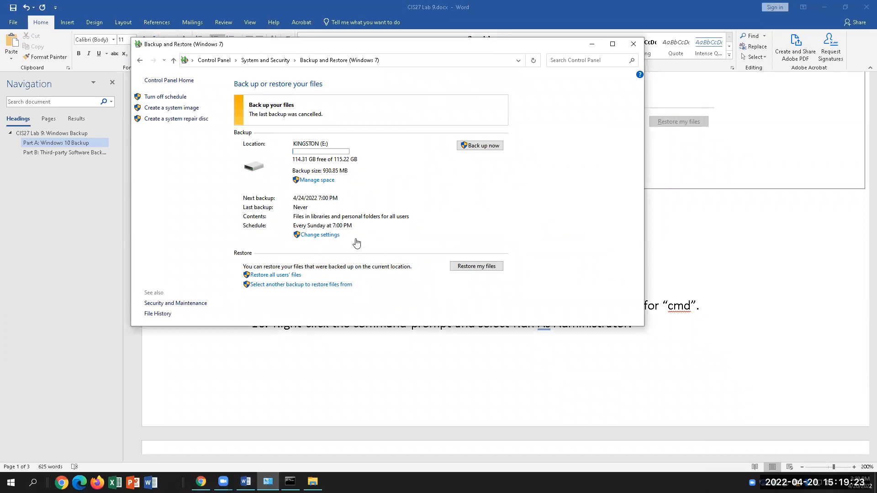
click(333, 237)
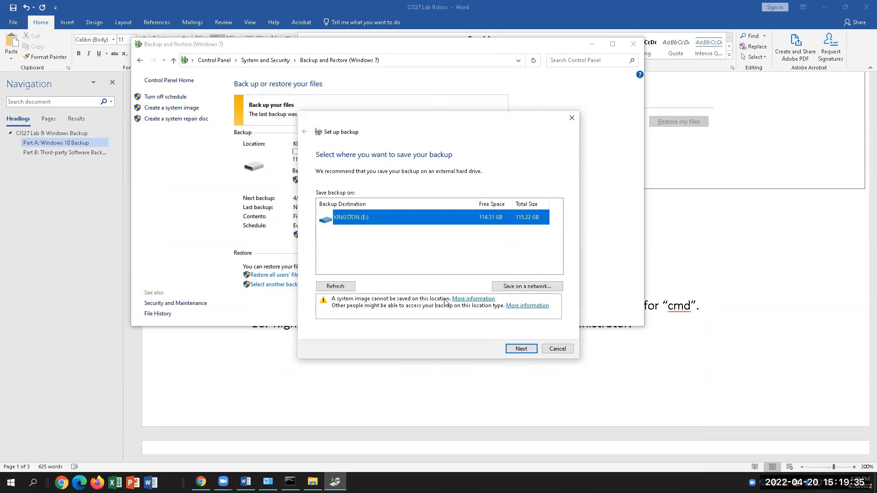
click(463, 300)
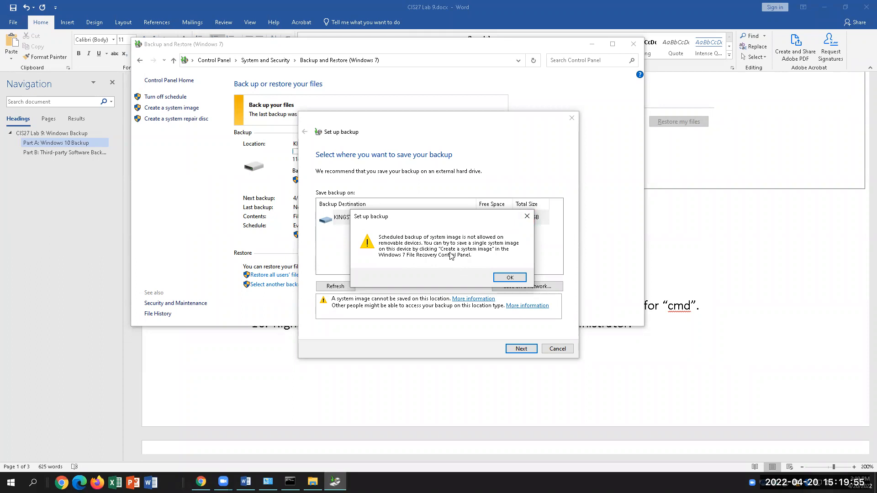
click(526, 217)
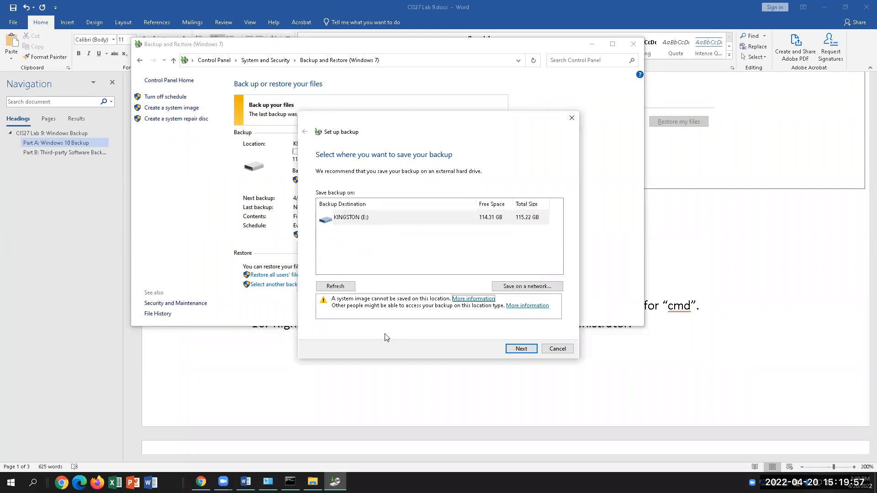
Choose KINGSTON (E:) as destination with the recommended Windows selection, and set the scheduled backup time to 11:00 PM
click(386, 219)
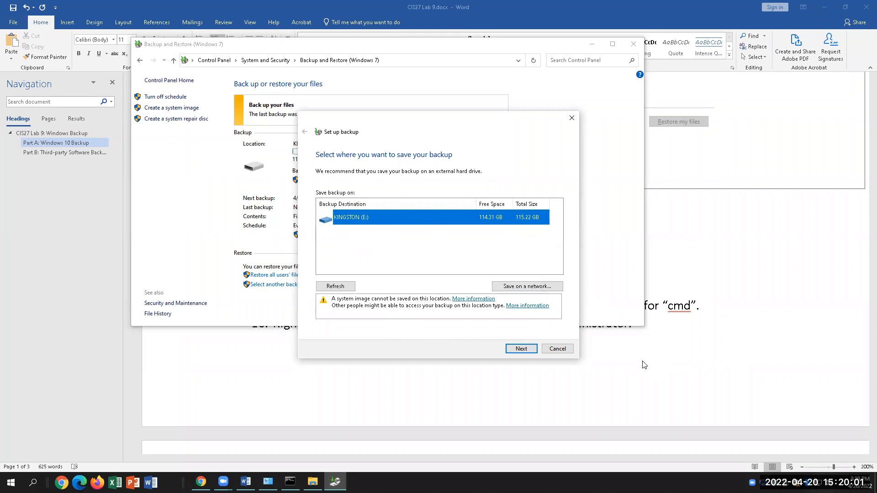
click(516, 350)
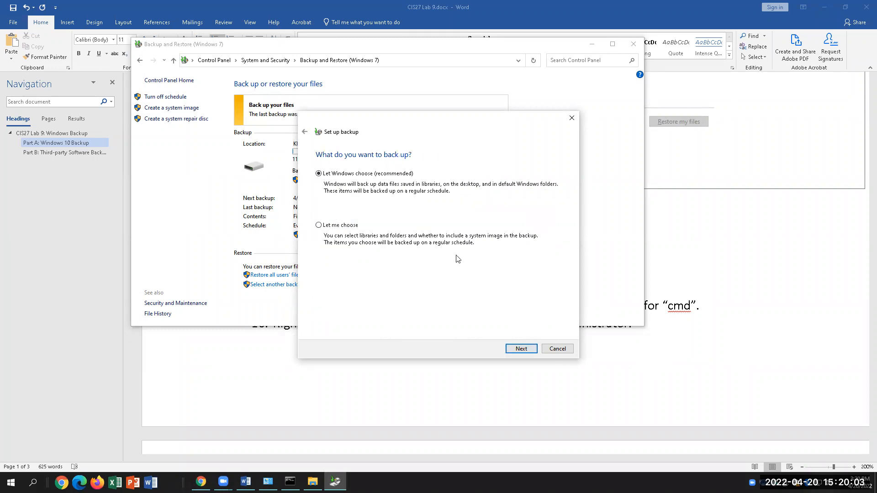
click(511, 351)
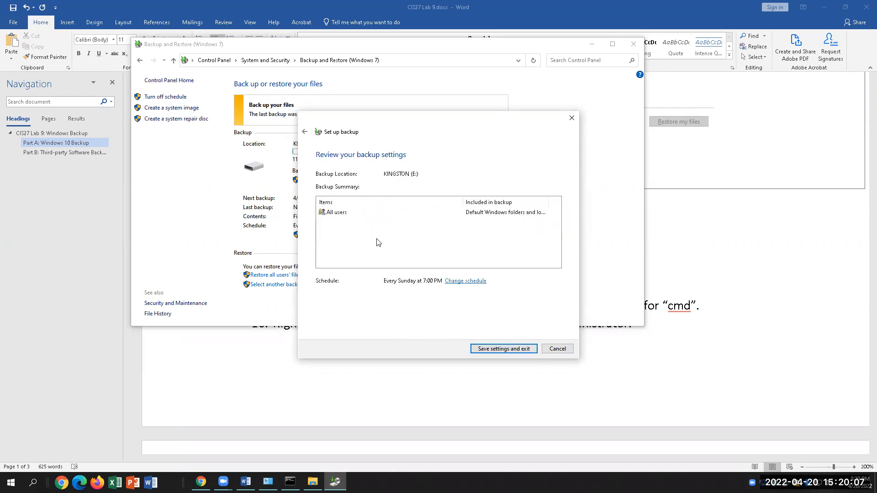
click(467, 281)
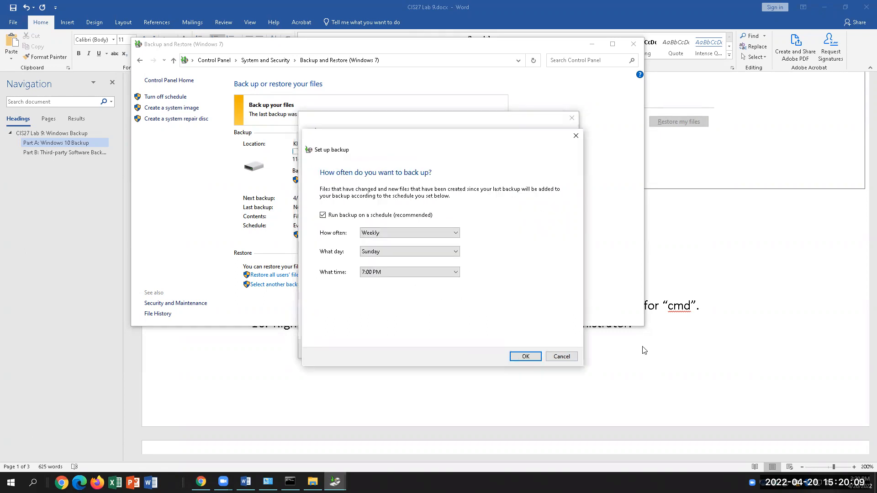
click(394, 273)
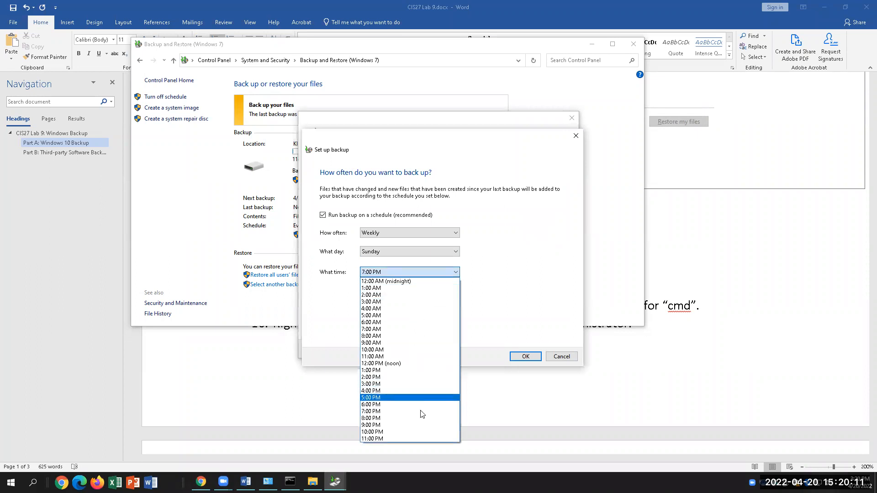
click(408, 438)
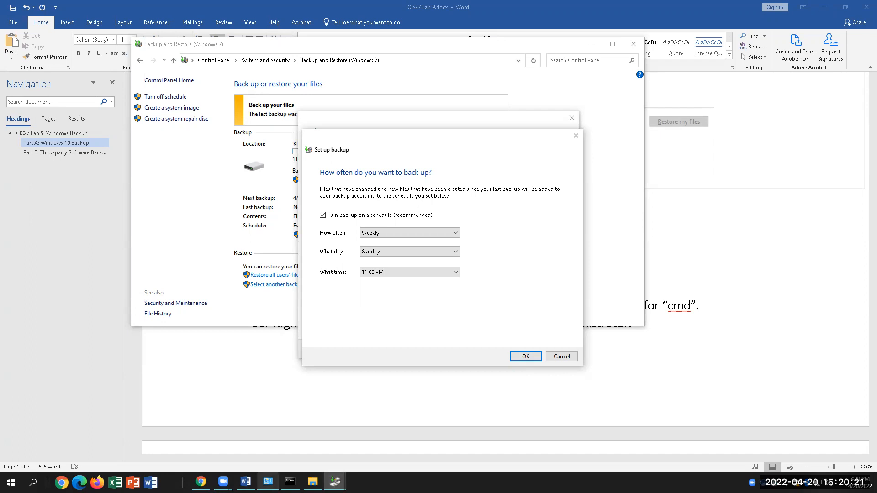
Review instructions 11 to 14 on changing the backup schedule in the Word lab document
click(245, 482)
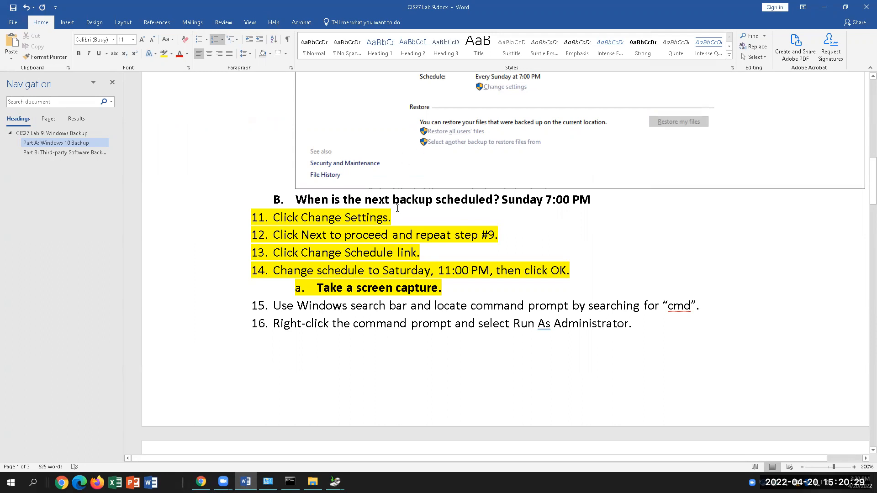
drag(399, 214, 273, 218)
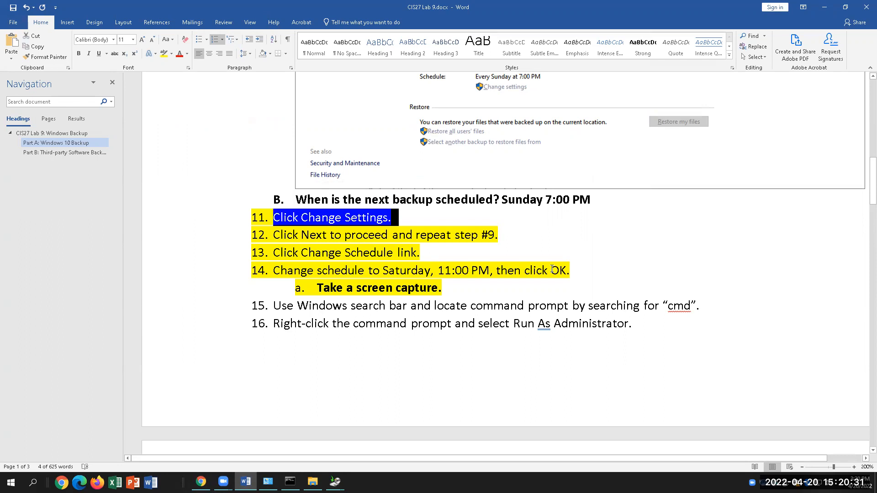
drag(498, 235, 302, 234)
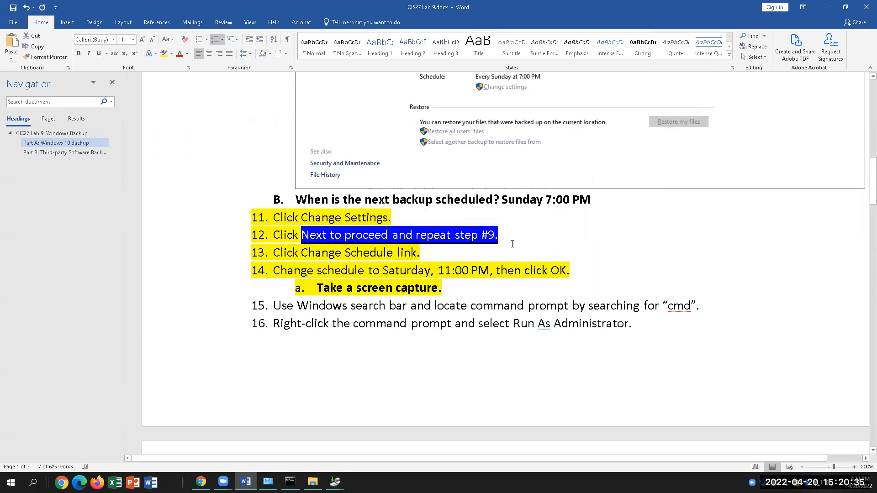
click(449, 249)
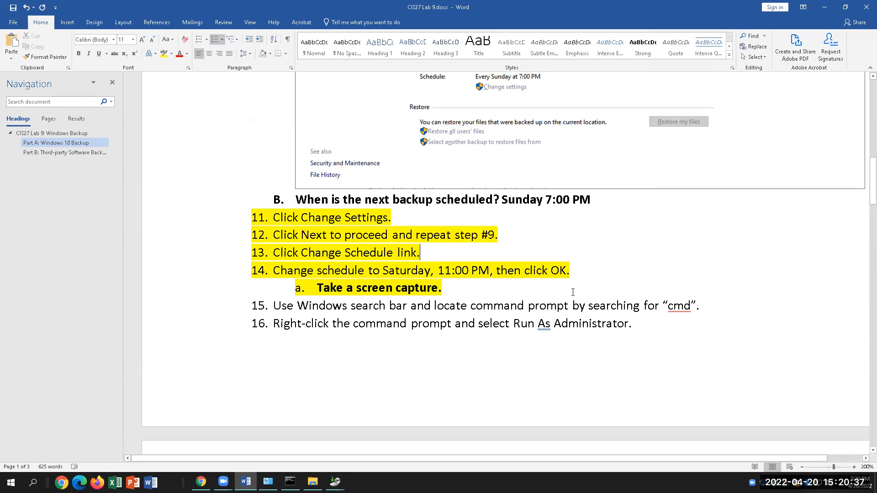
drag(578, 270, 422, 253)
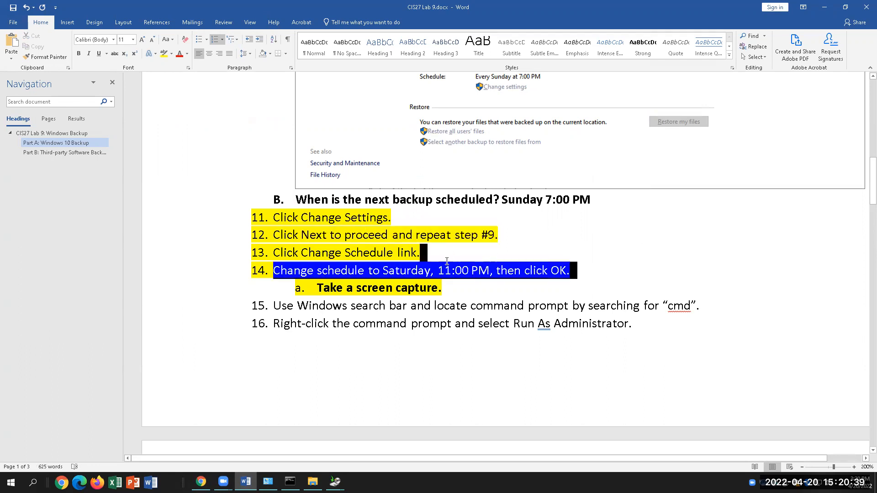
Return to the backup schedule, set the day to Saturday, and leave the backup setup without saving
click(335, 481)
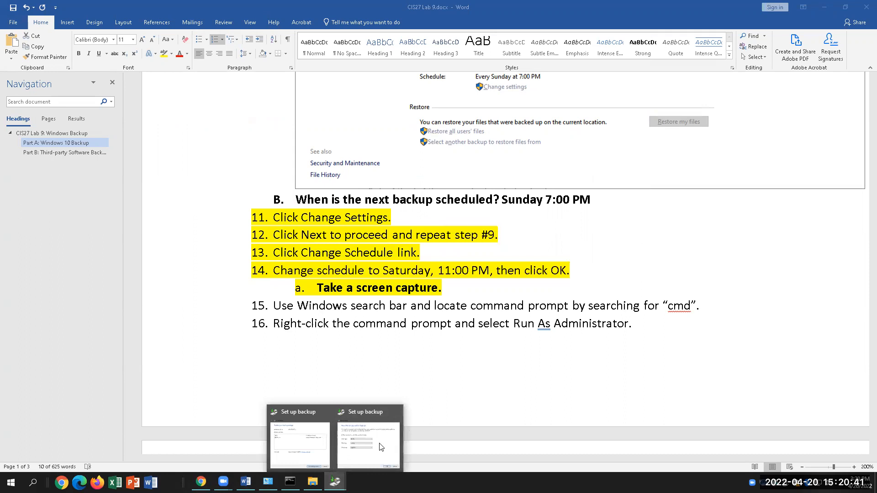
click(347, 457)
click(419, 251)
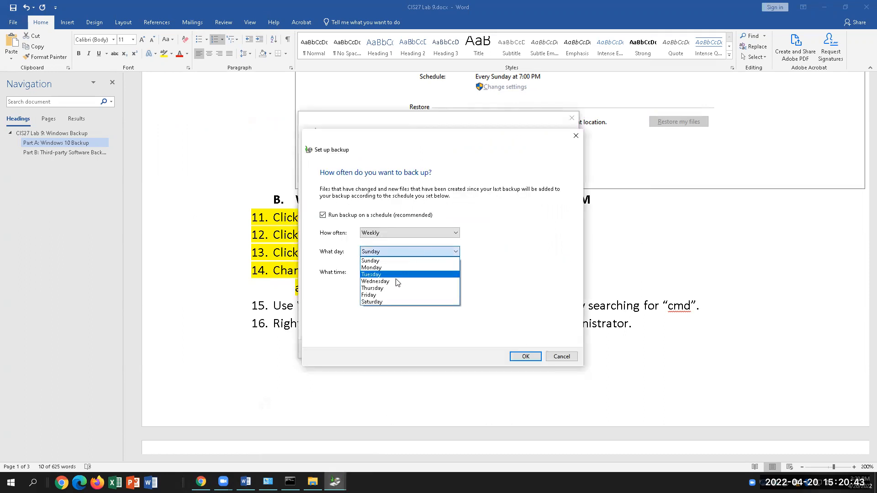
click(387, 302)
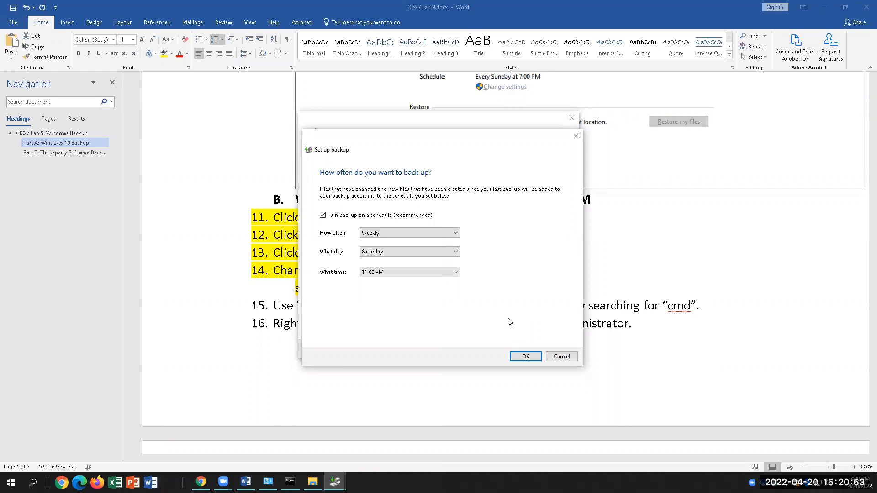
click(576, 136)
click(558, 349)
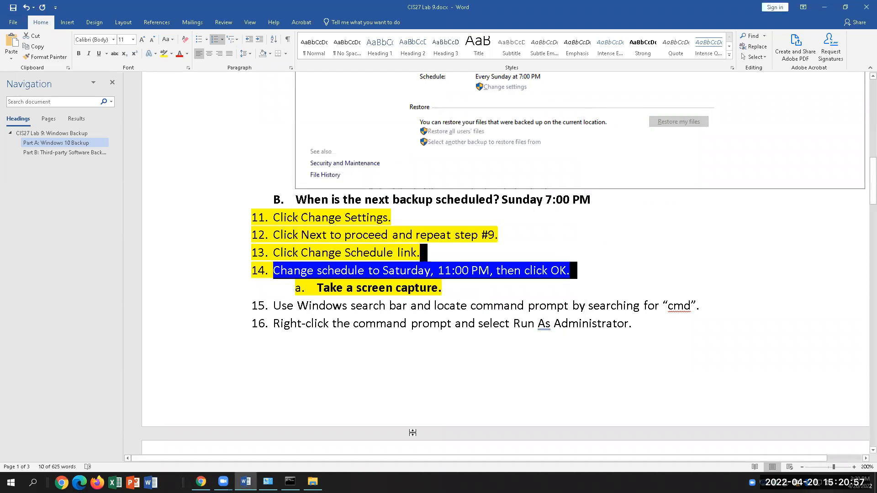
In Backup and Restore, reopen the backup settings, keep KINGSTON (E:) and the recommended Windows selection, and open the schedule for editing
click(348, 462)
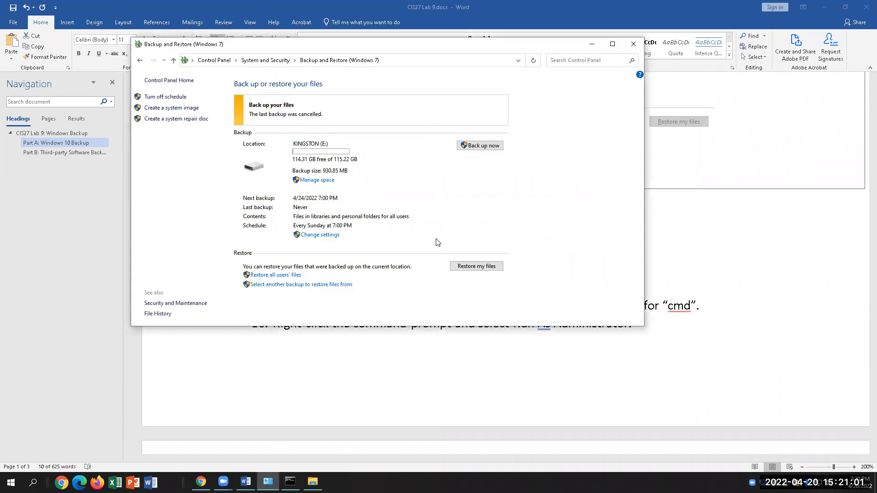
click(356, 236)
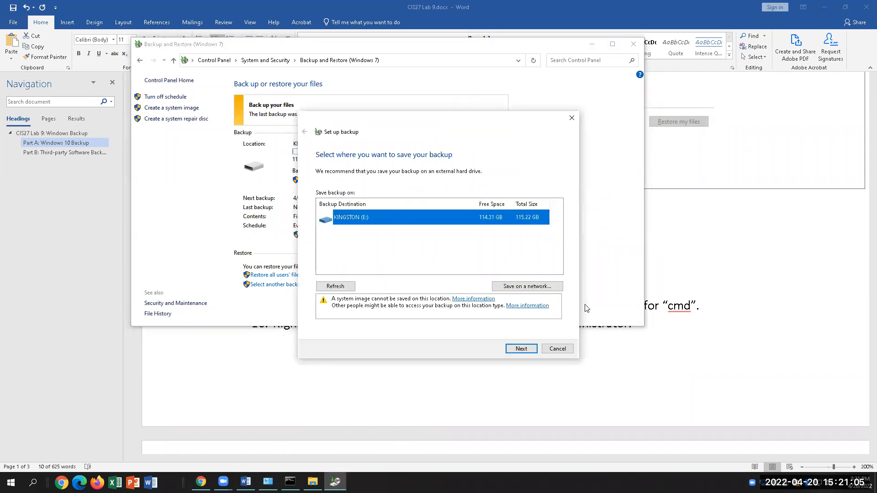
click(517, 351)
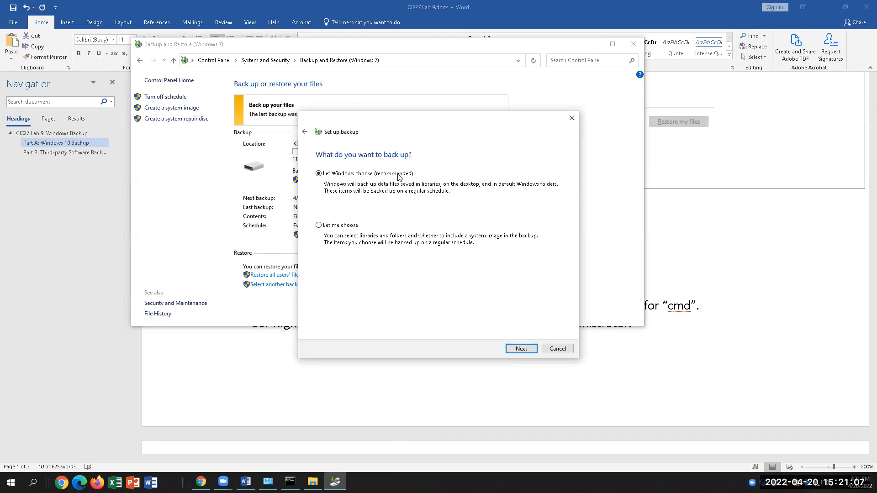
click(518, 349)
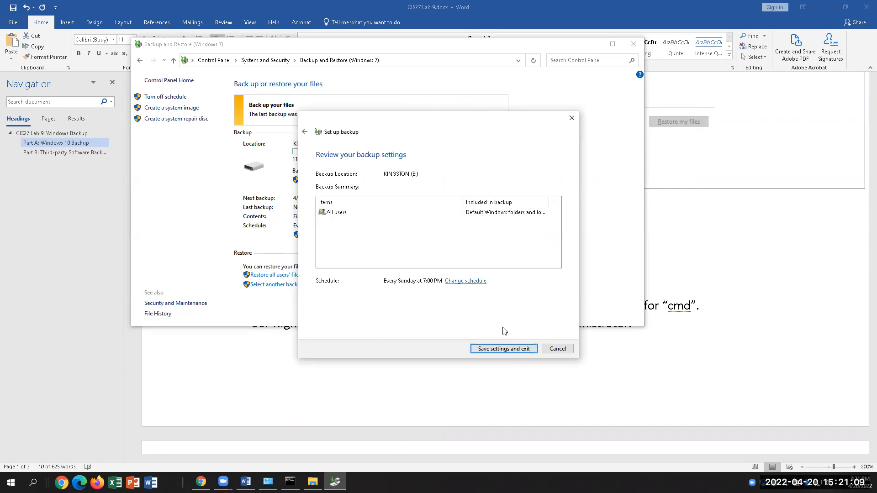
click(465, 282)
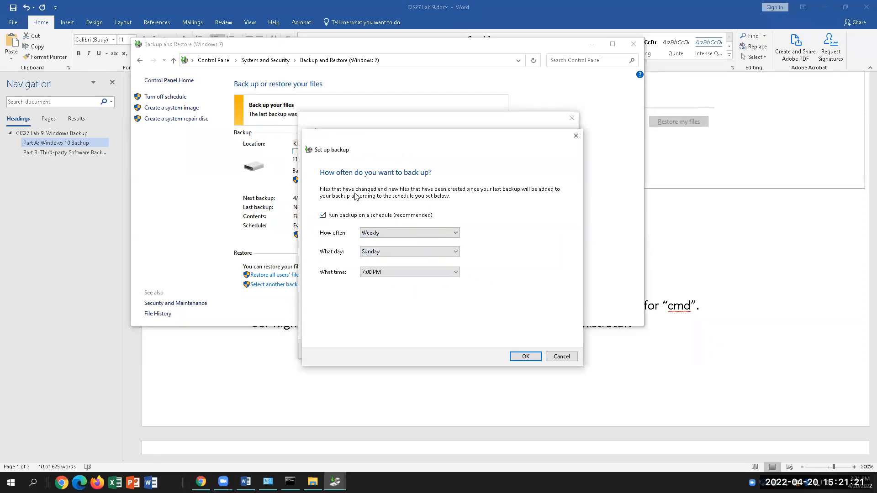
Set the weekly backup schedule to Saturday at 11:00 PM and save the backup settings
click(421, 253)
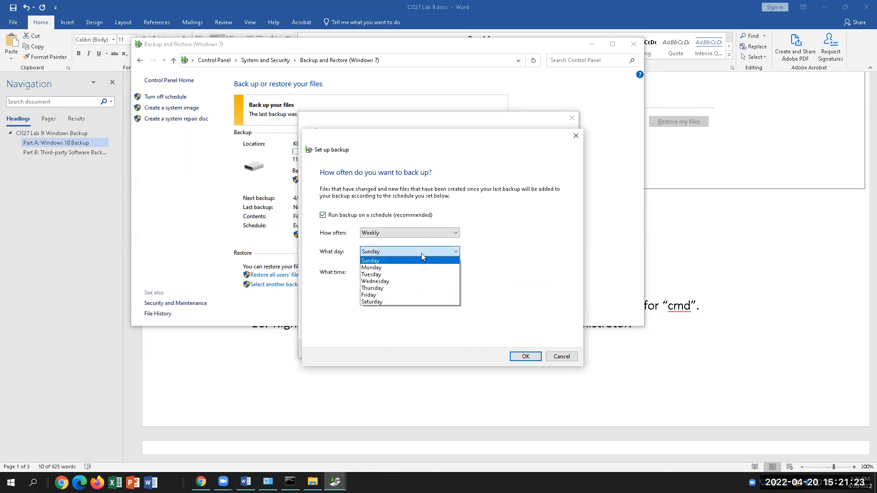
click(386, 305)
click(391, 273)
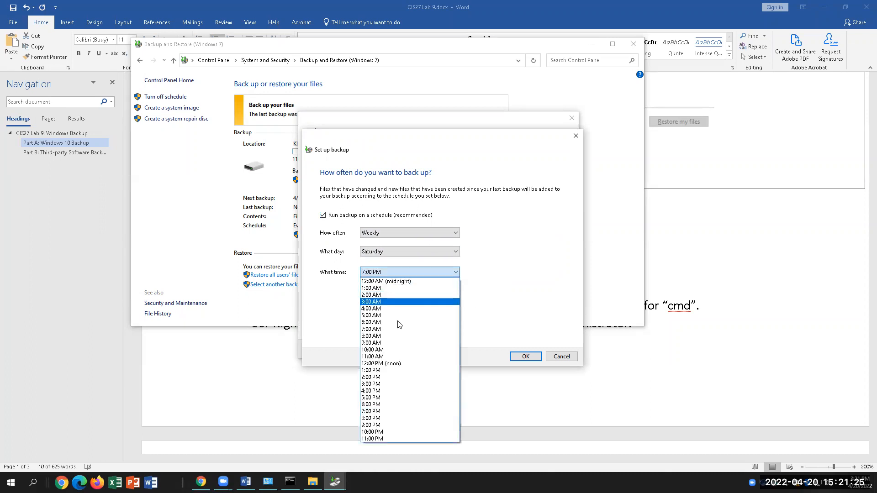
click(425, 439)
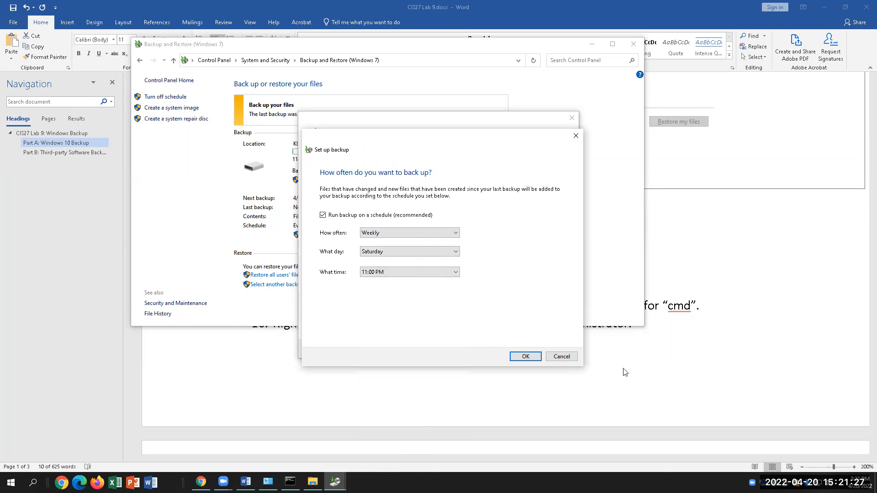
click(543, 357)
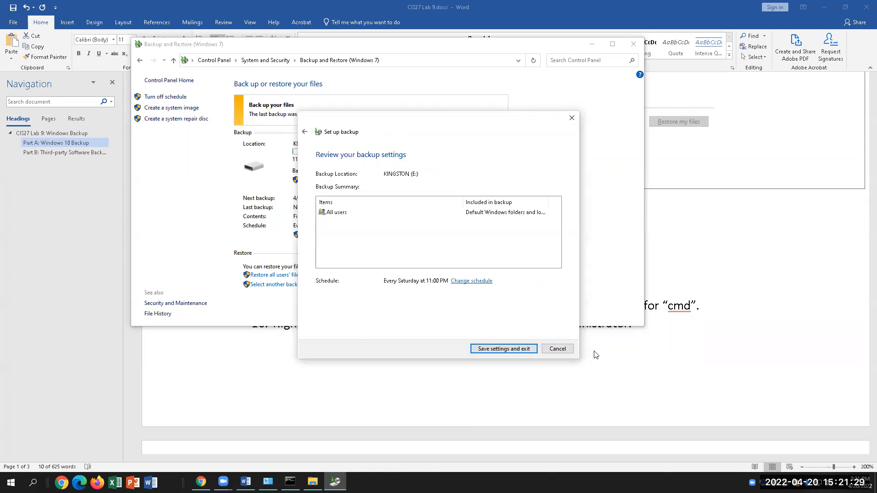
key(Return)
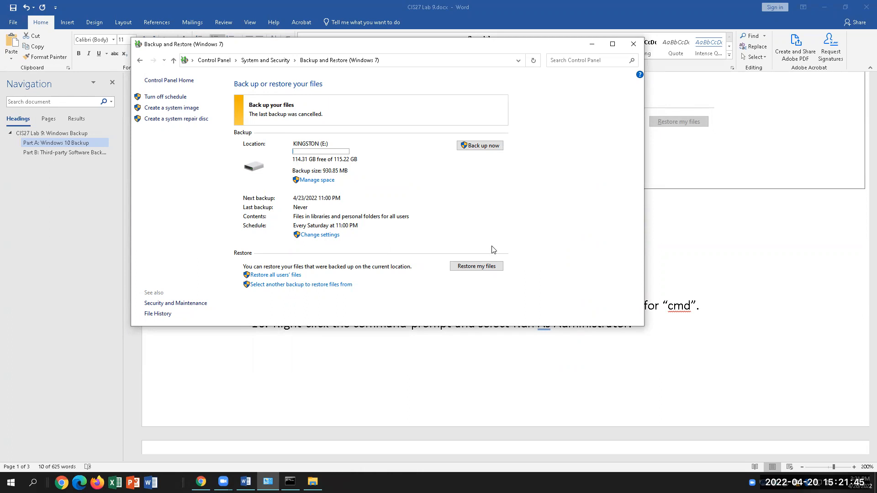
Return to the Word lab document and examine the wbadmin backup command and its target drive in instruction 17
click(703, 387)
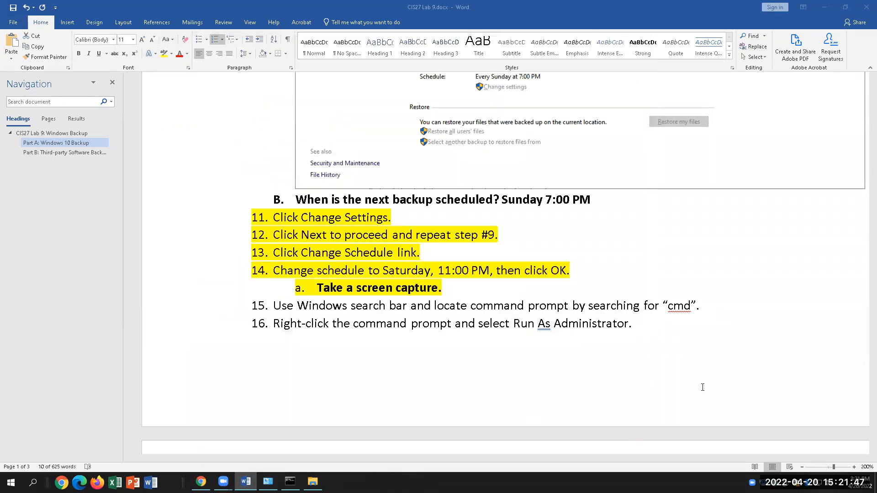
click(449, 287)
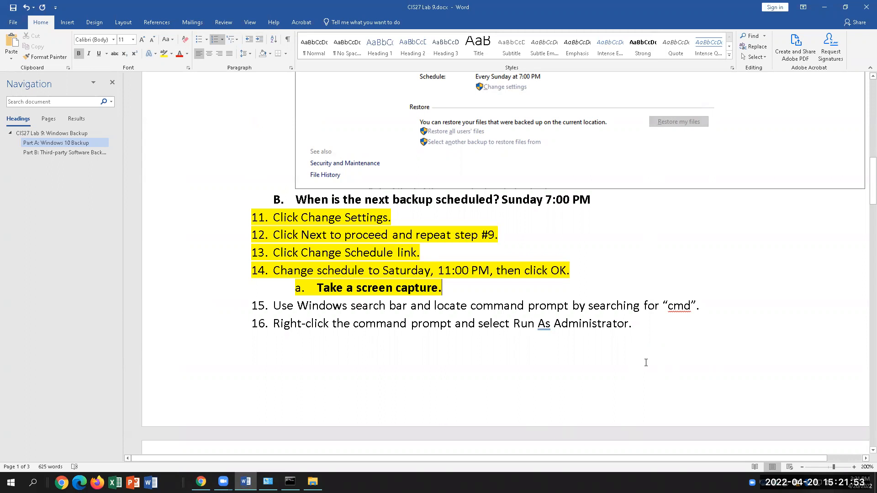
scroll(646, 363, down, 6)
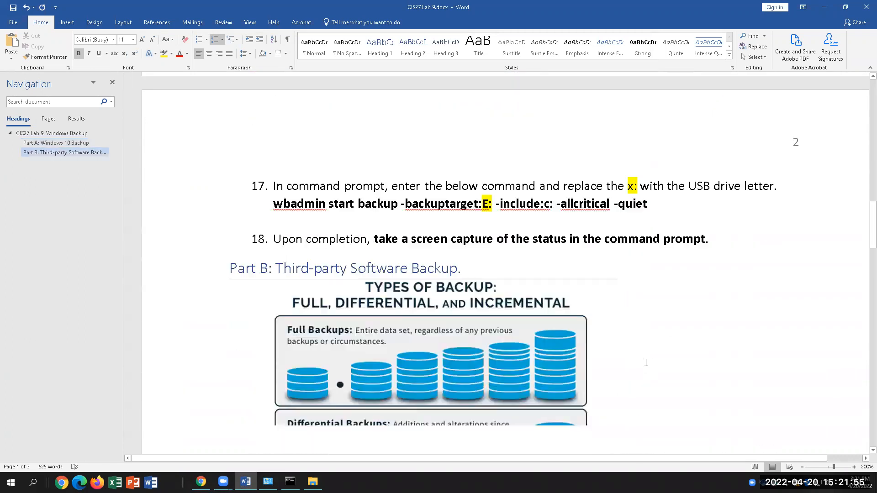
drag(649, 293, 266, 287)
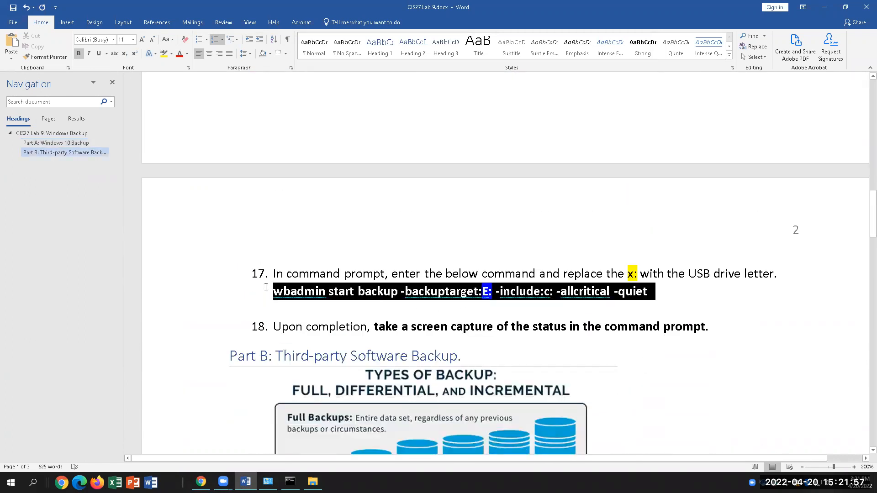
click(691, 298)
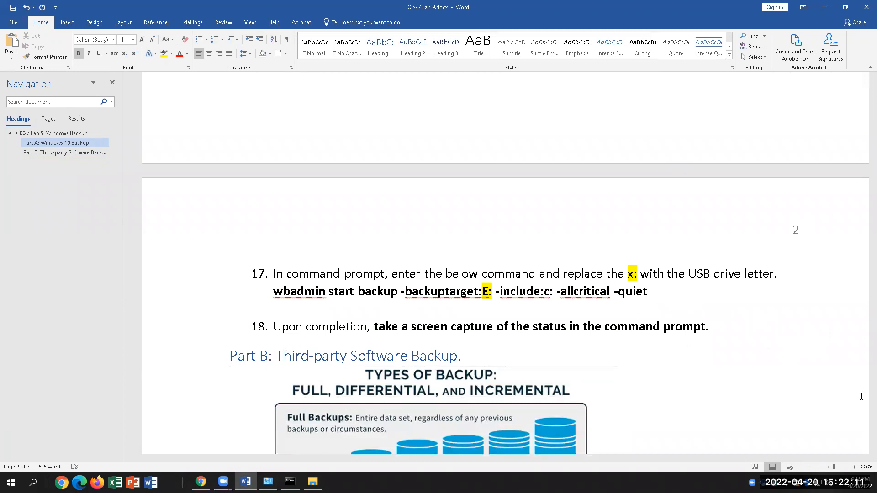
click(551, 293)
click(492, 293)
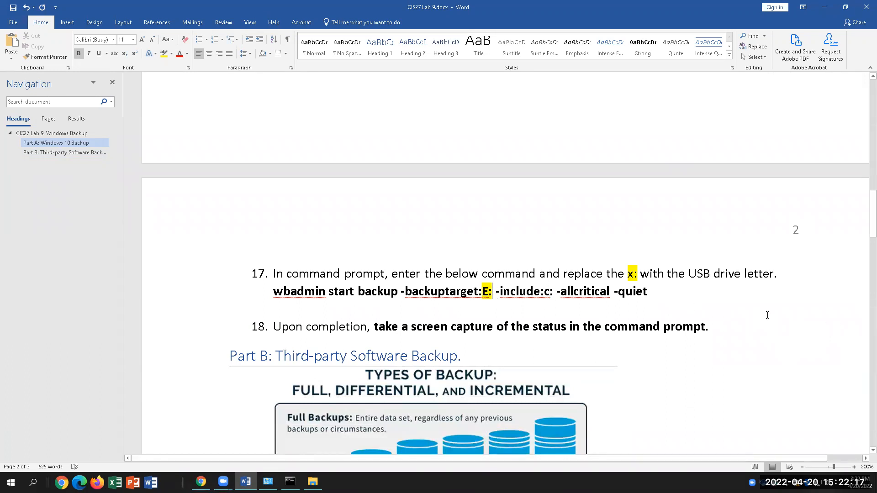
Read instruction 18 on capturing the command prompt status and look over the Part B diagram of backup types
key(Down)
scroll(747, 406, down, 3)
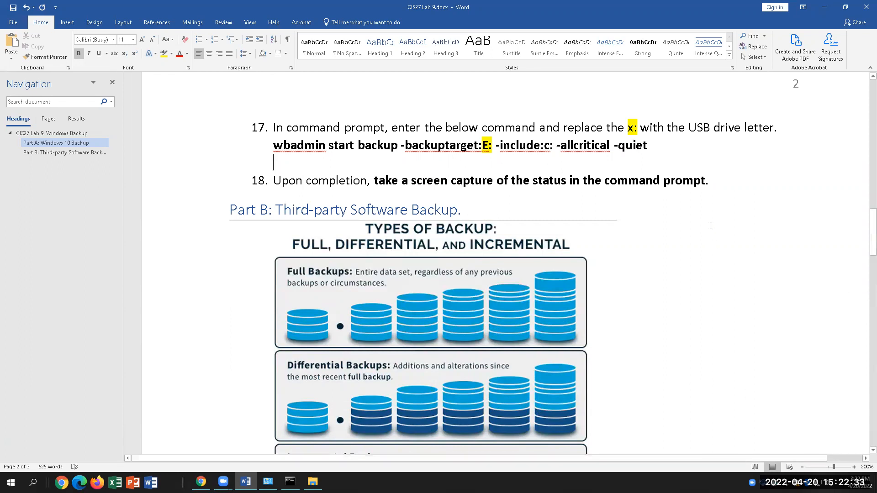
drag(723, 182, 274, 137)
scroll(746, 332, down, 1)
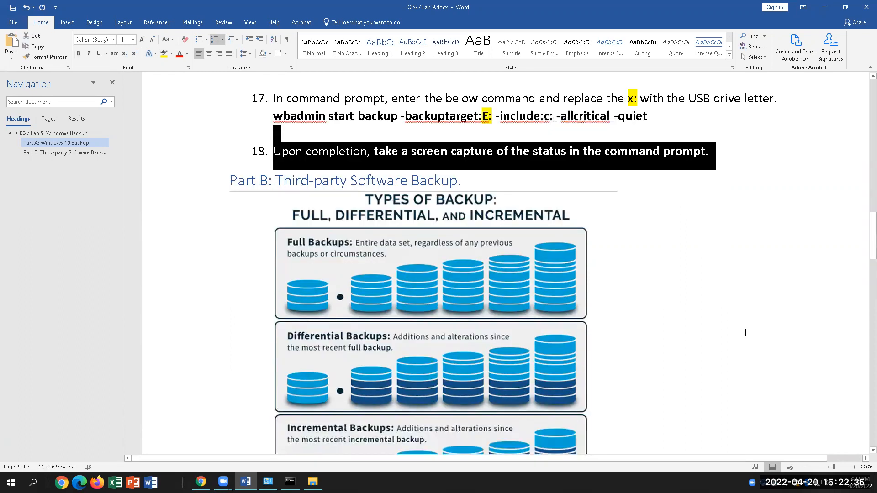
scroll(746, 334, down, 6)
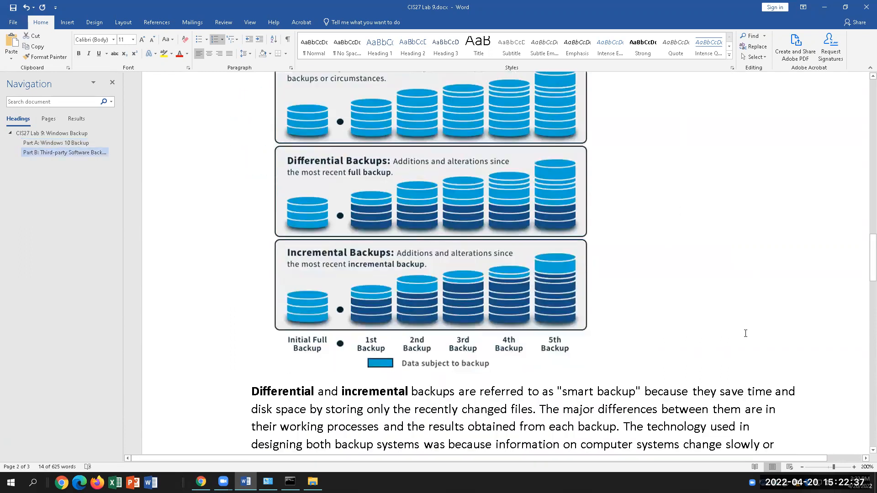
scroll(746, 333, up, 6)
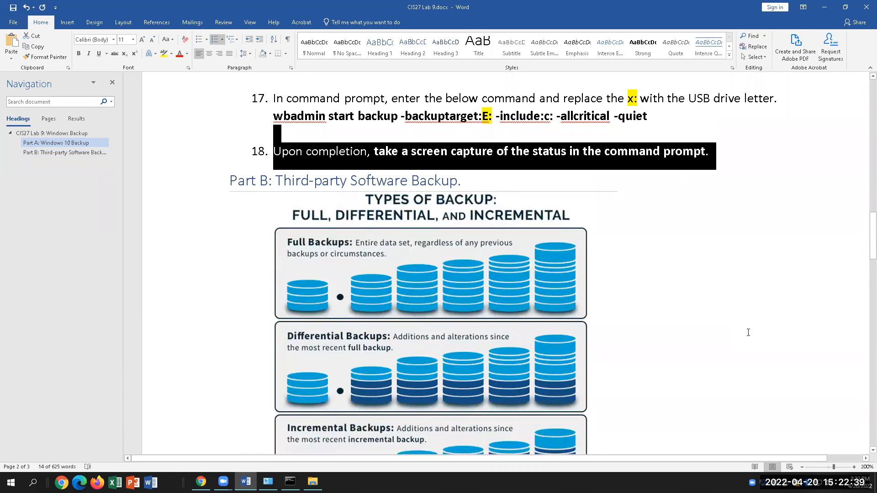
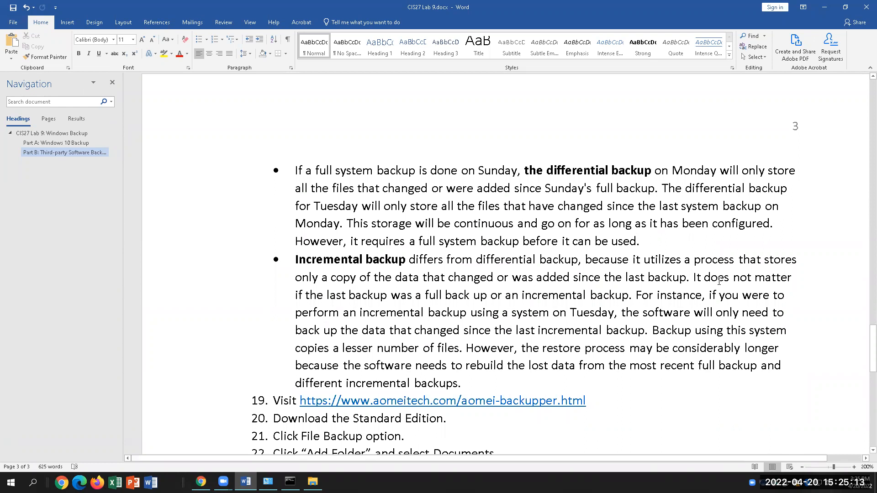
Open the AOMEI Backupper website from the link in instruction 19 of the lab document
scroll(719, 281, down, 2)
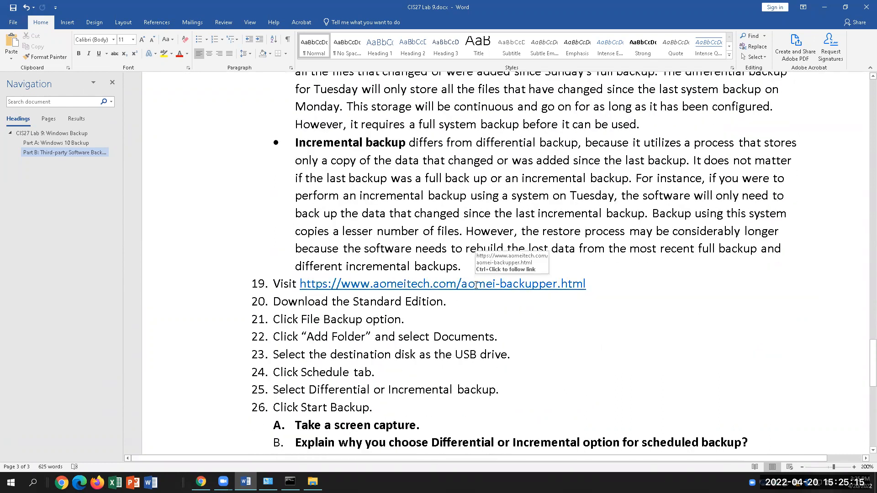
click(476, 285)
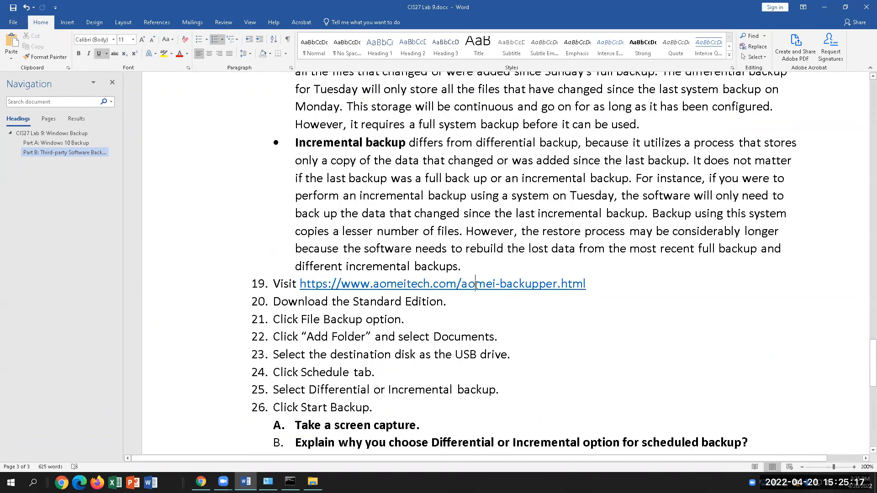
ctrl+click(476, 285)
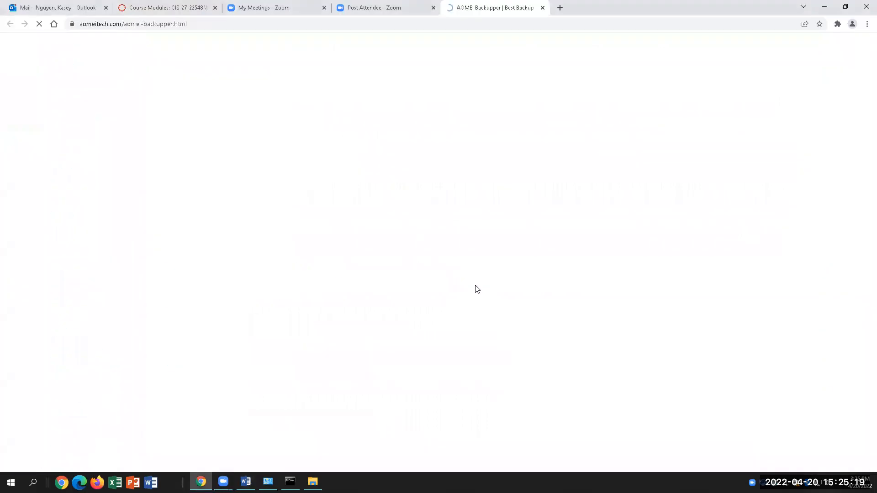
Find the free Standard Edition in the AOMEI Backupper products list and download its installer as AOMEIBackupperStd.exe
scroll(487, 291, down, 8)
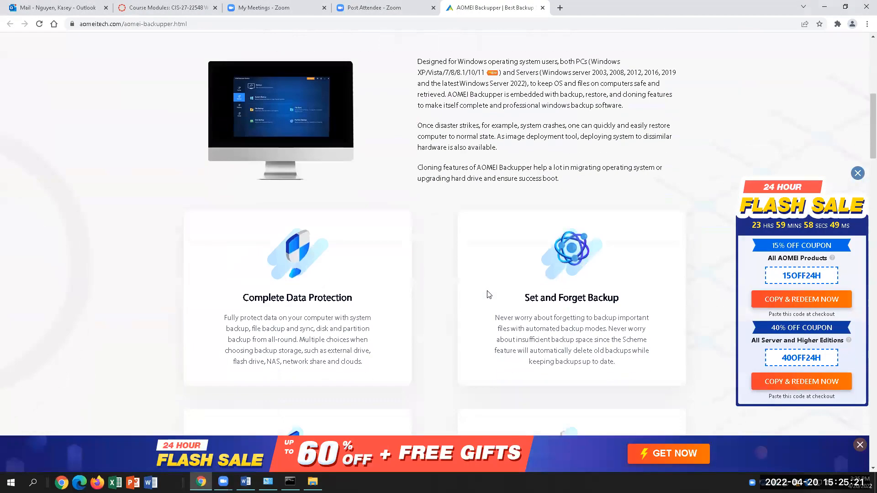
scroll(487, 294, up, 6)
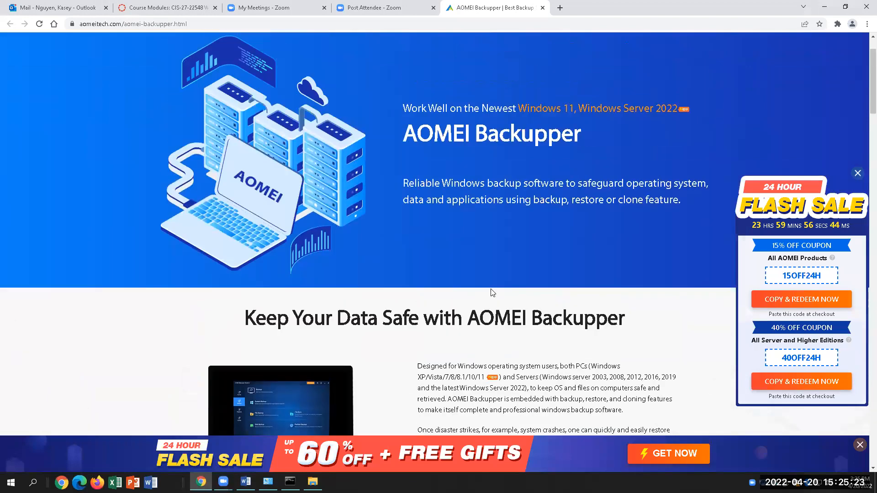
scroll(493, 292, down, 9)
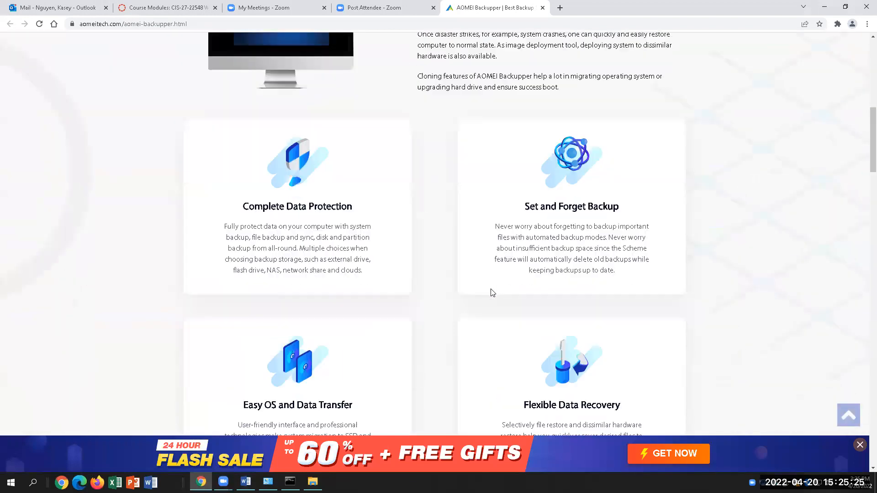
scroll(492, 292, down, 9)
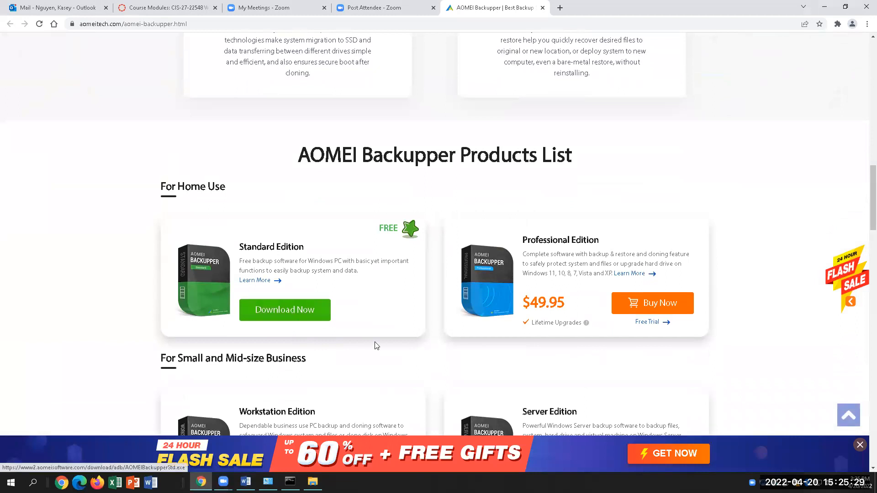
scroll(436, 353, down, 3)
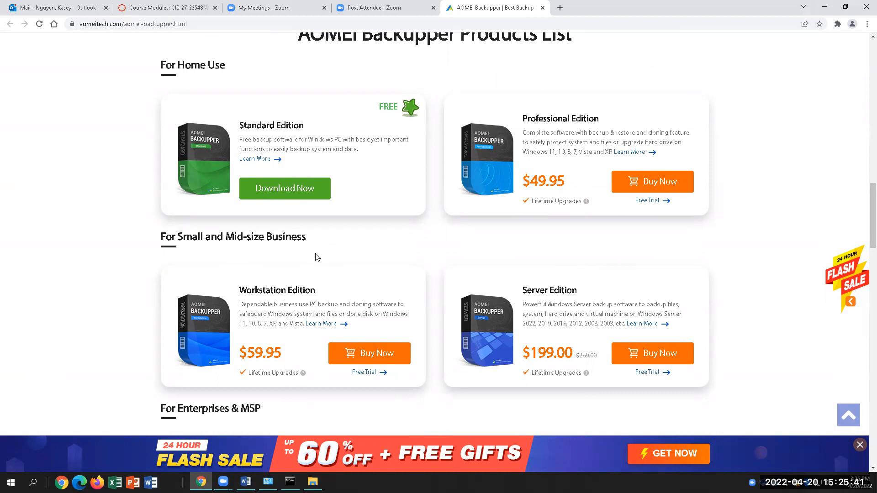
click(249, 192)
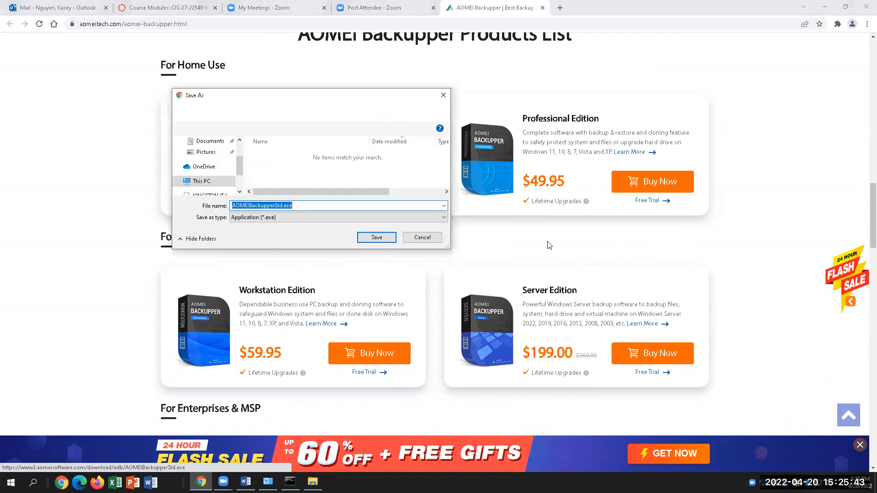
click(377, 237)
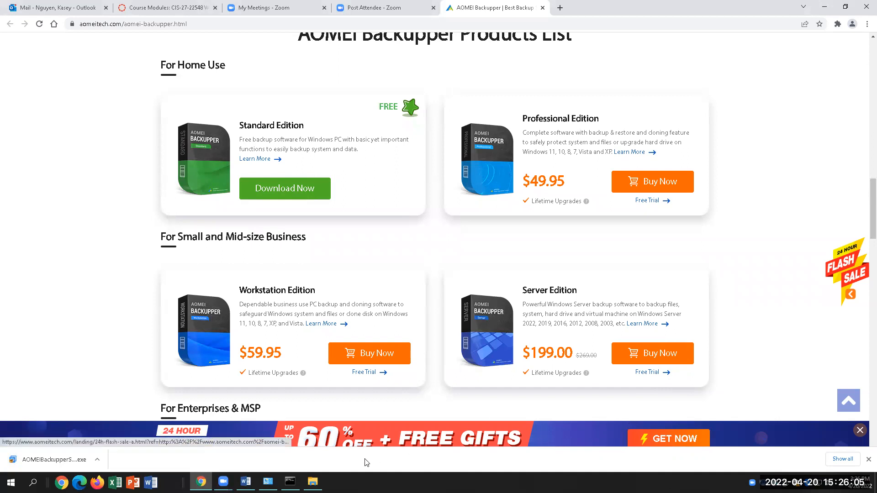
Check the instructions from 21 onward in the Word lab document, then return to the AOMEI download page in Chrome
click(245, 482)
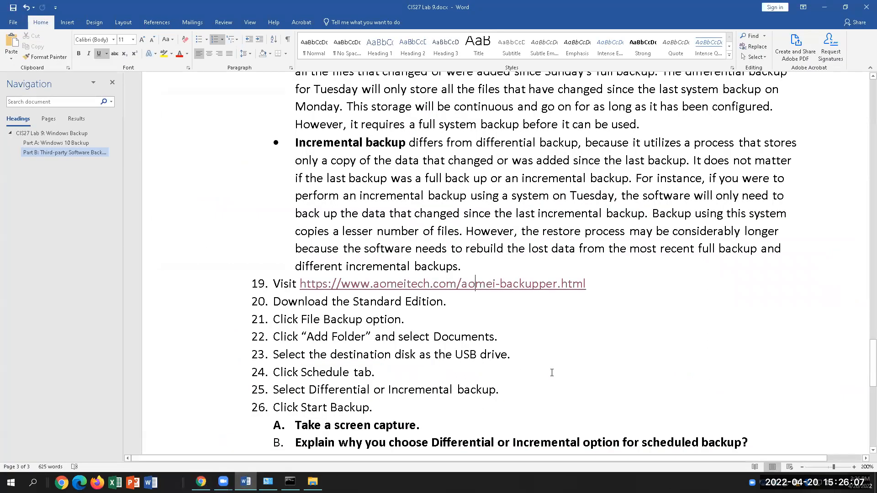
scroll(552, 373, down, 2)
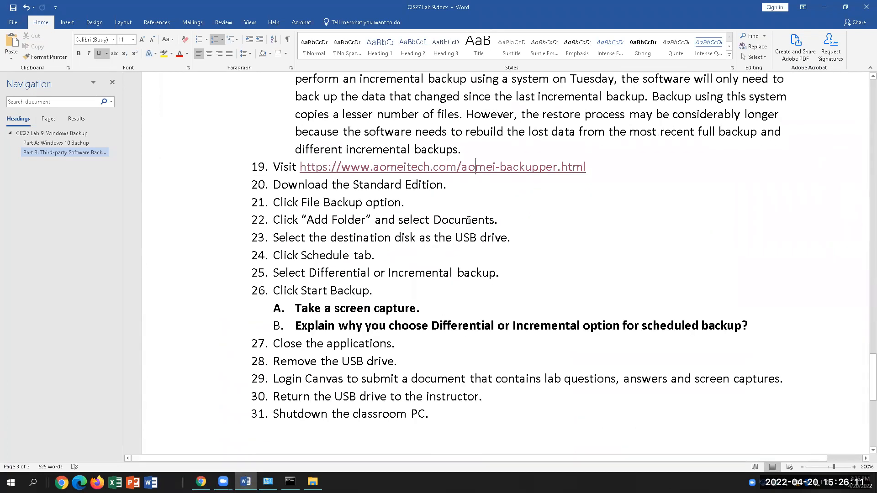
click(424, 204)
mouse_move(201, 482)
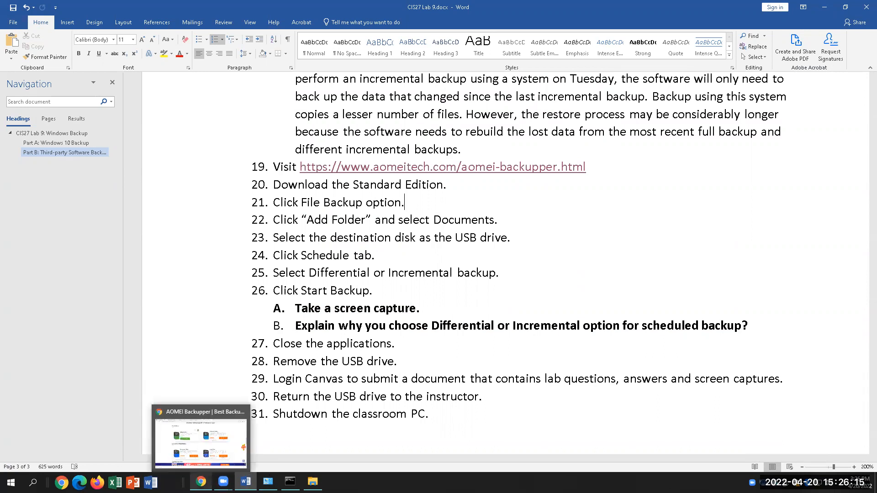
click(204, 446)
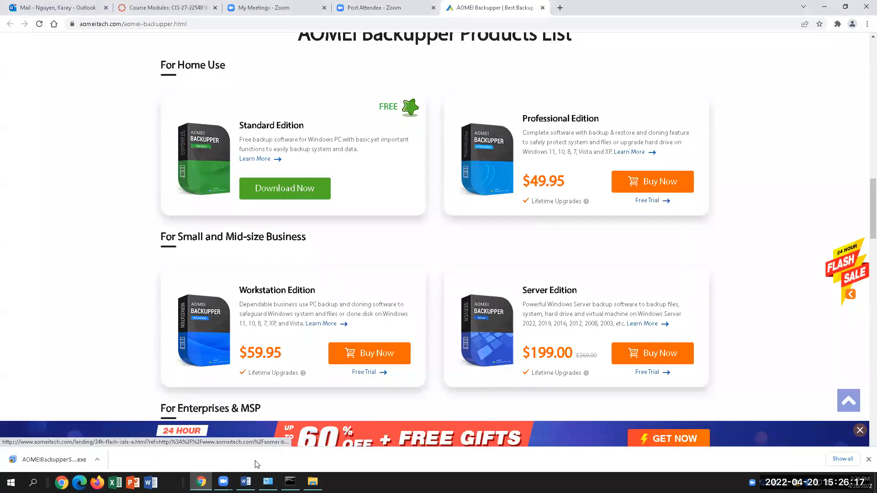
Run the downloaded AOMEI Backupper installer and minimize the browser, Word, Command Prompt and Zoom windows around its language prompt
click(97, 460)
click(112, 401)
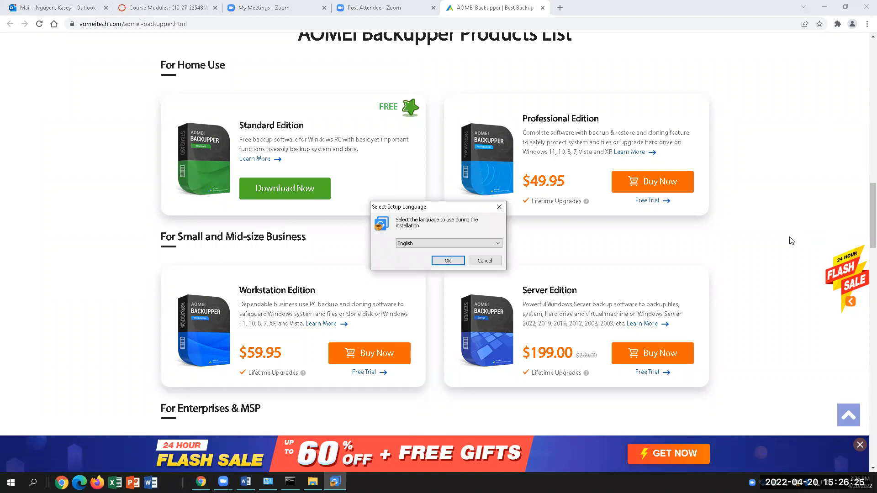
click(825, 7)
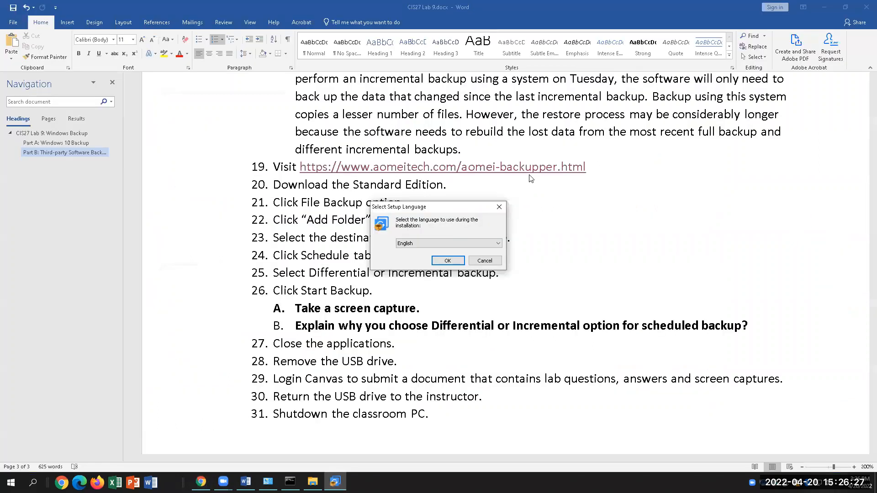
click(825, 7)
click(593, 45)
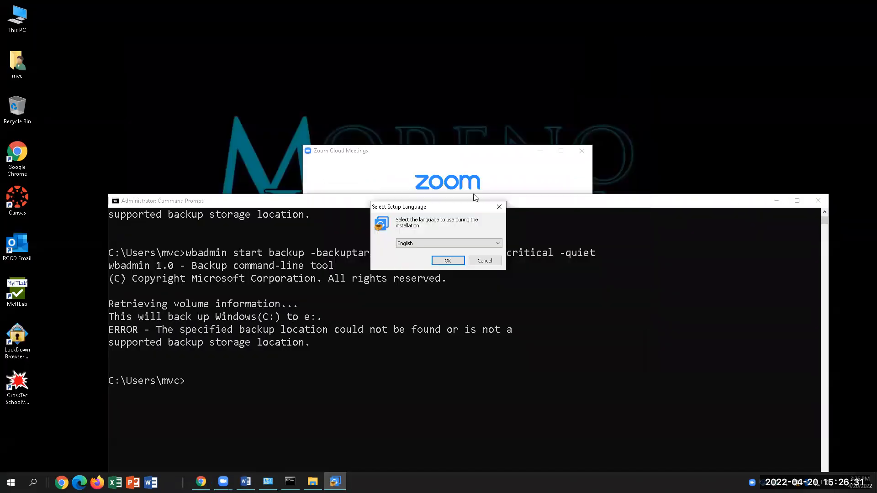
click(777, 200)
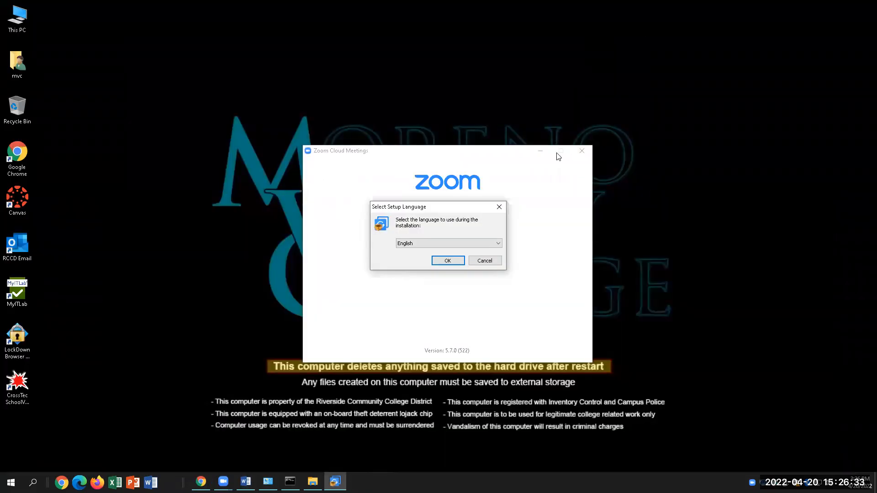
click(541, 151)
Install AOMEI Backupper Standard with English as the setup language, skipping the Pro Edition trial offer
click(448, 264)
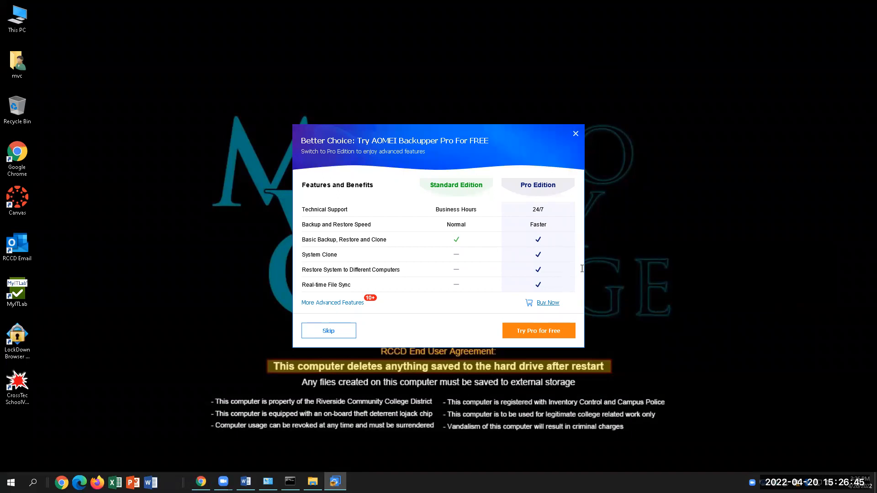
click(336, 327)
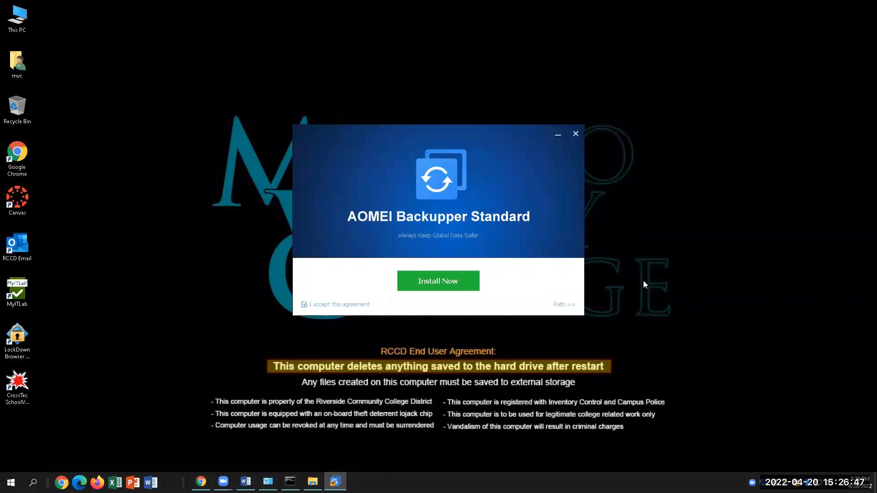
click(449, 282)
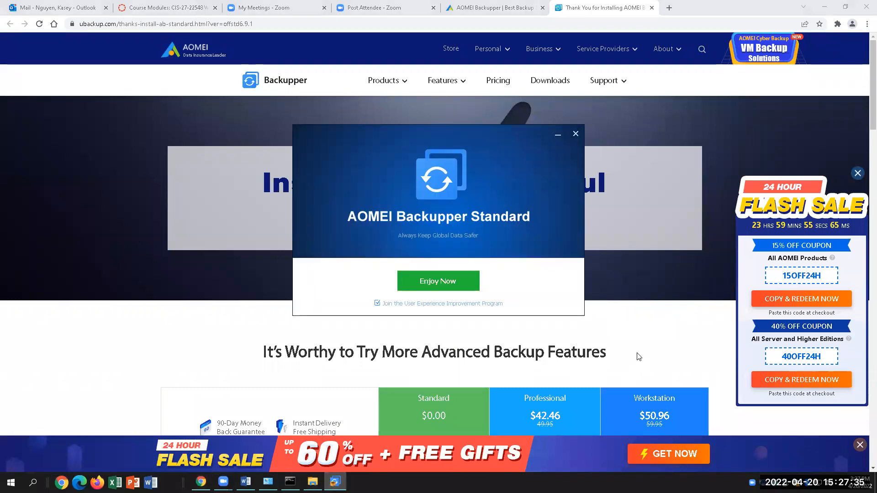
In the Word lab document, insert a new instruction 21 reading "Install the application." after the Standard Edition download instruction
click(246, 482)
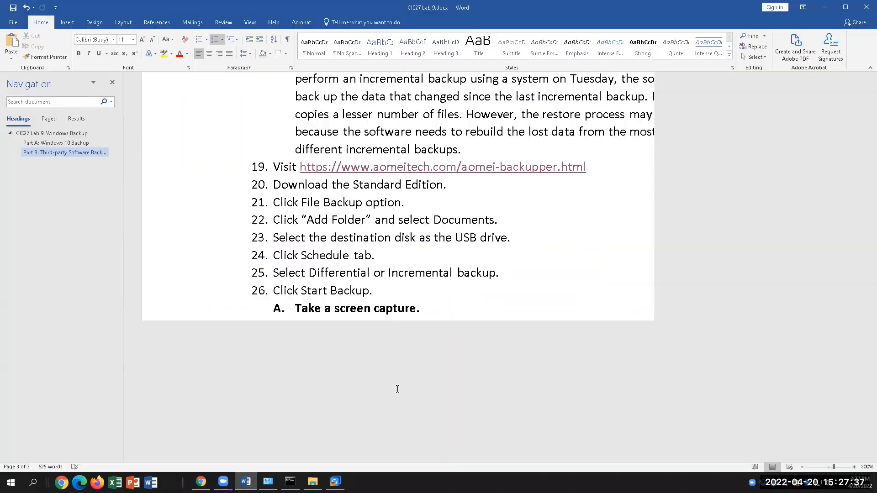
scroll(401, 380, up, 3)
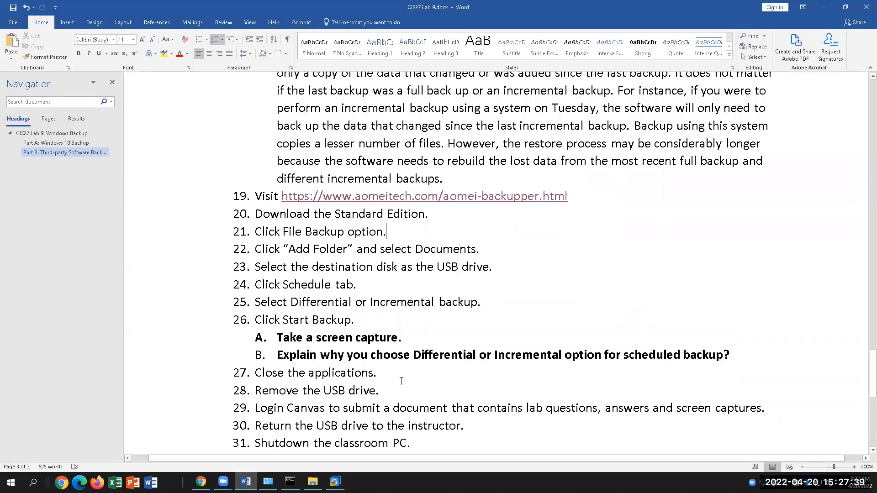
scroll(400, 380, down, 2)
key(Return)
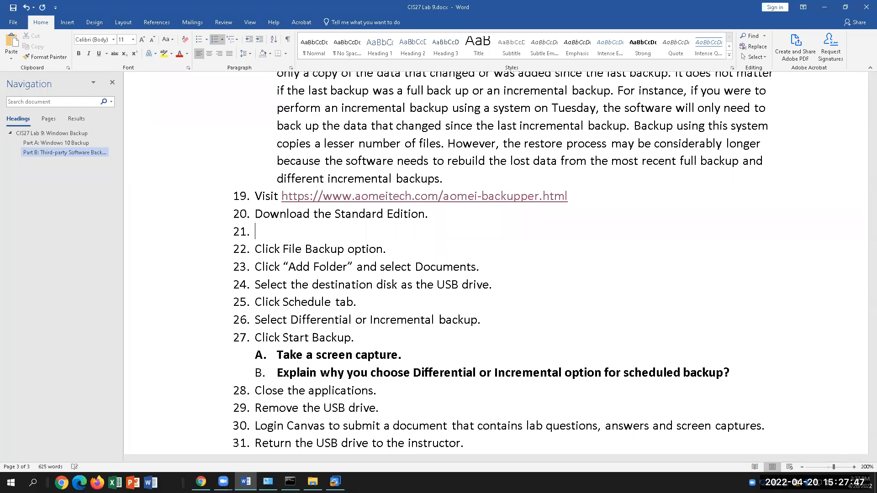
text(Install the application.)
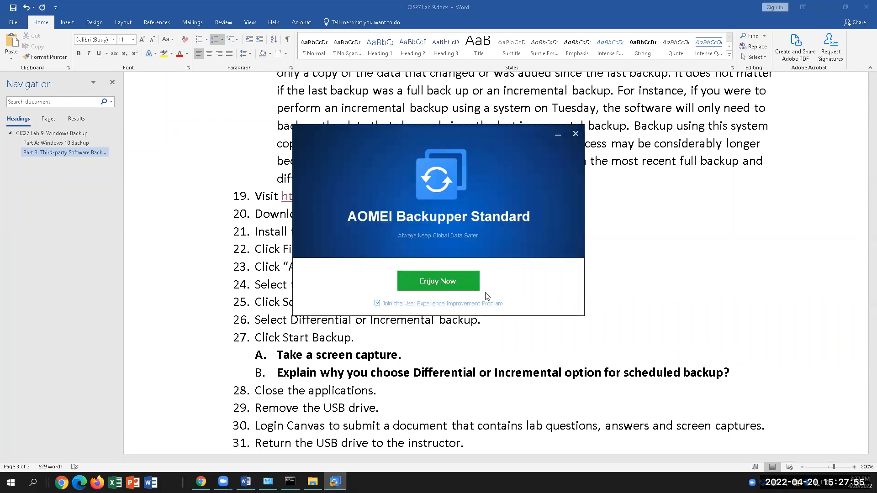
Launch AOMEI Backupper from the finished installer, dismiss the flash sale ad and Windows 11 Update Checker, and show the backup types
click(475, 285)
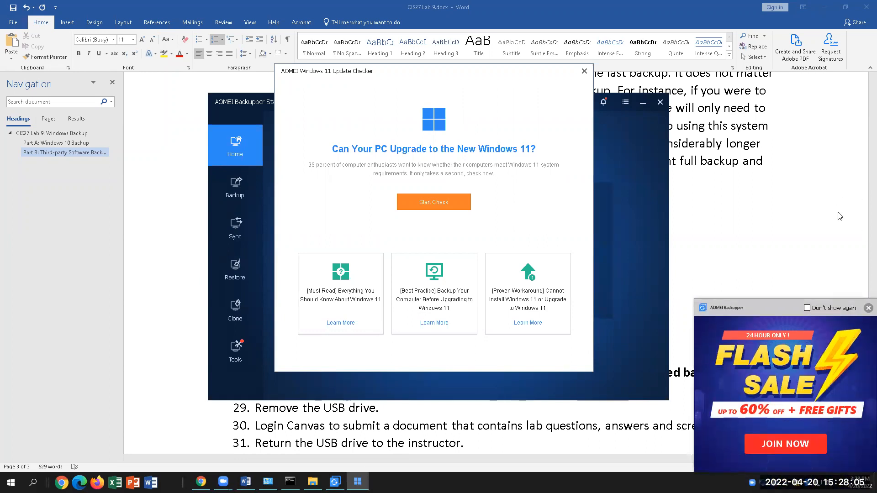
click(868, 308)
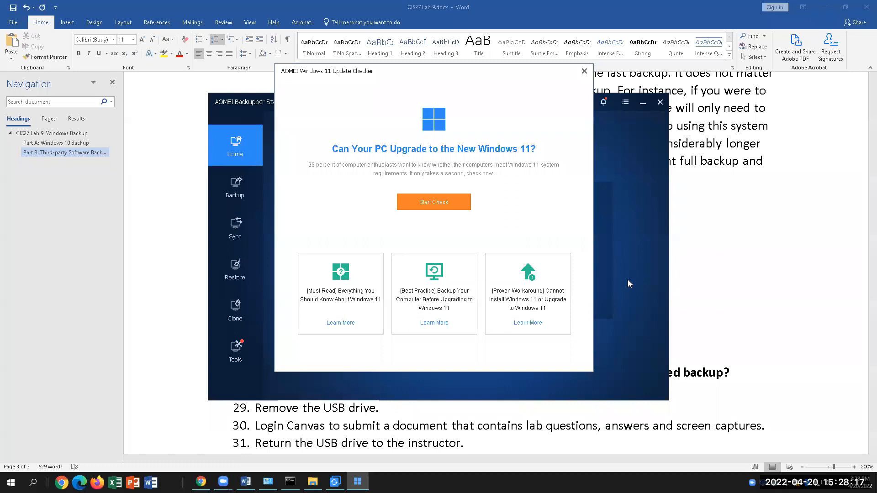
click(585, 71)
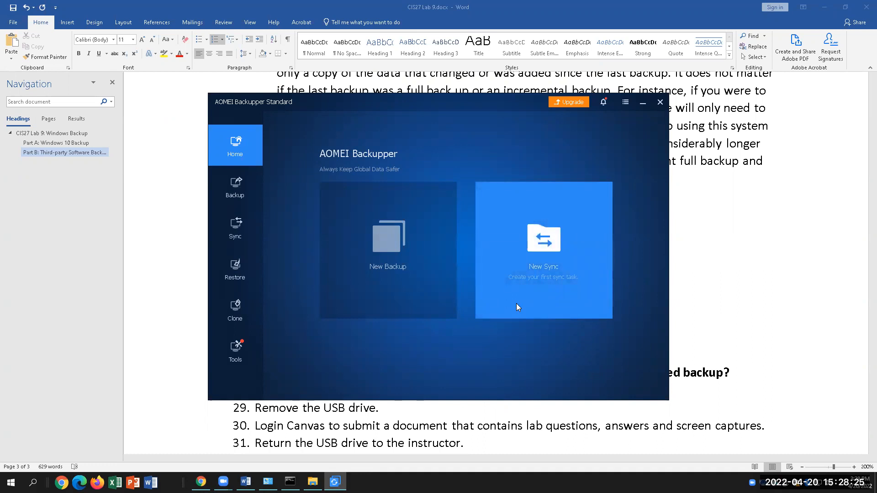
click(256, 190)
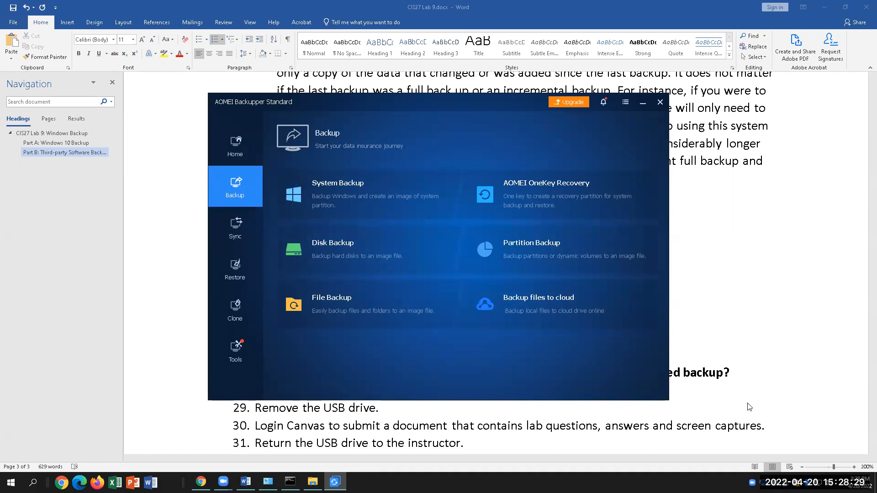
Check instruction 22 in the Word lab document, then start a File Backup task in AOMEI Backupper
click(824, 296)
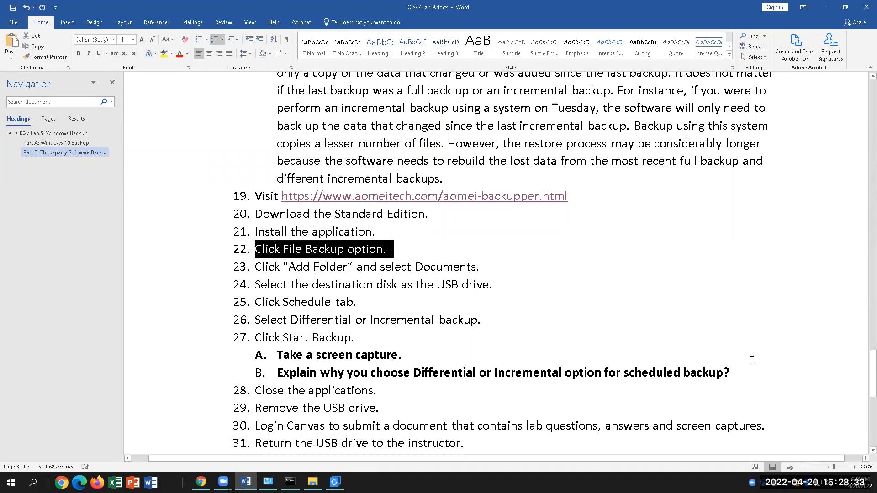
click(336, 482)
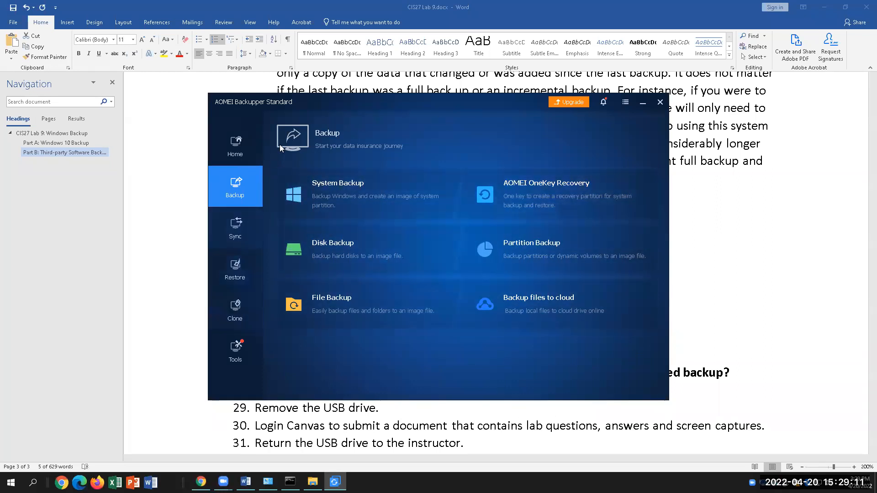
click(323, 243)
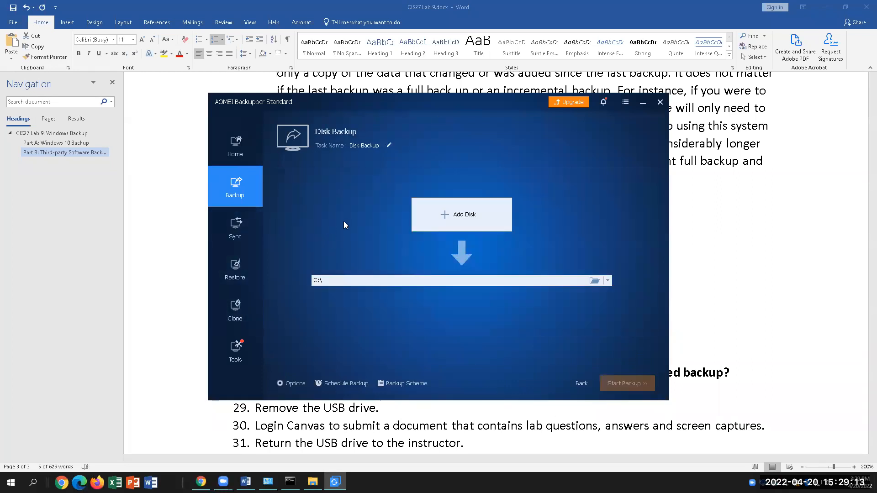
click(250, 189)
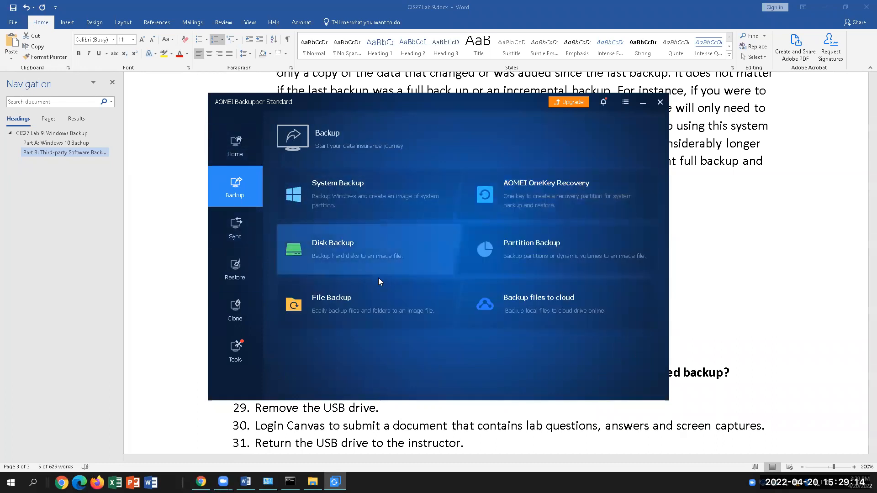
click(348, 309)
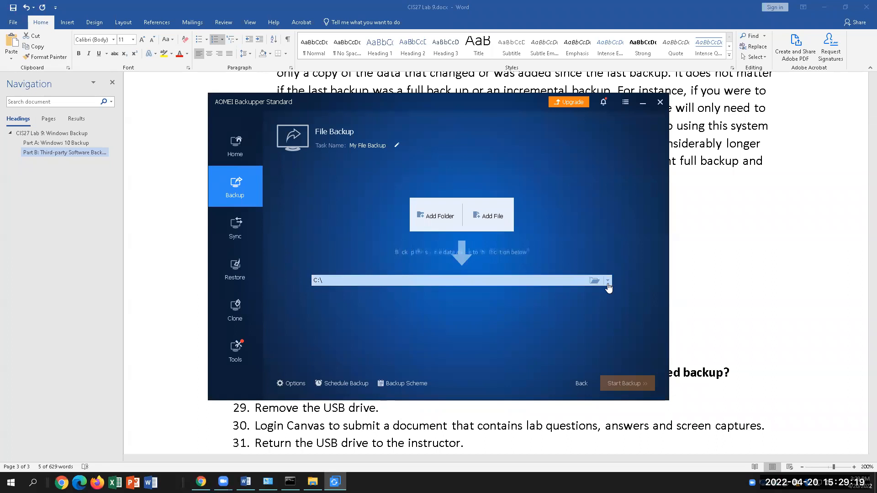
click(608, 281)
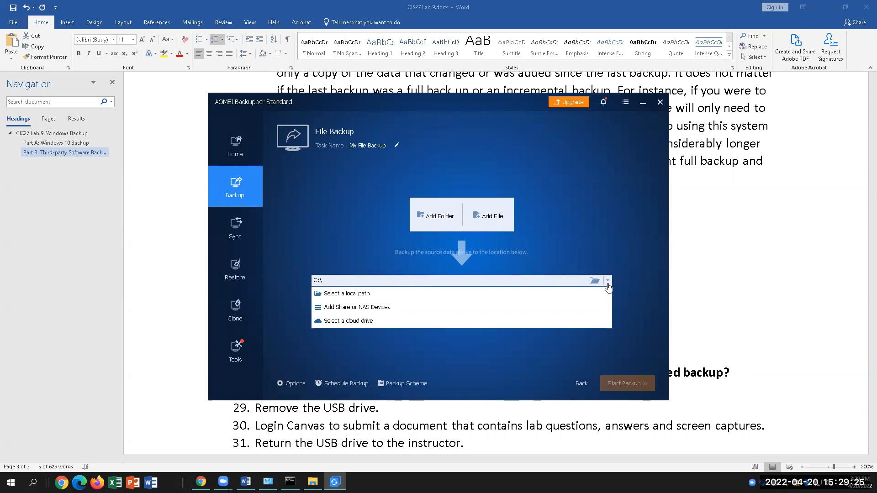
click(356, 296)
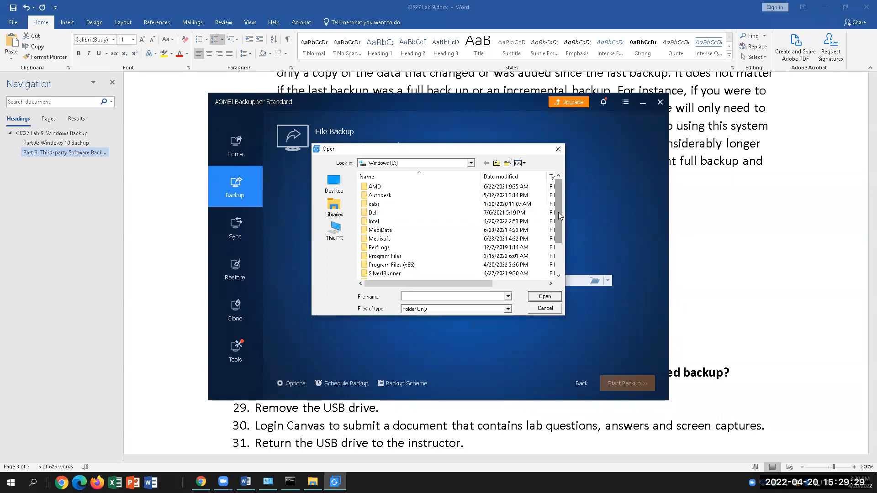
click(312, 482)
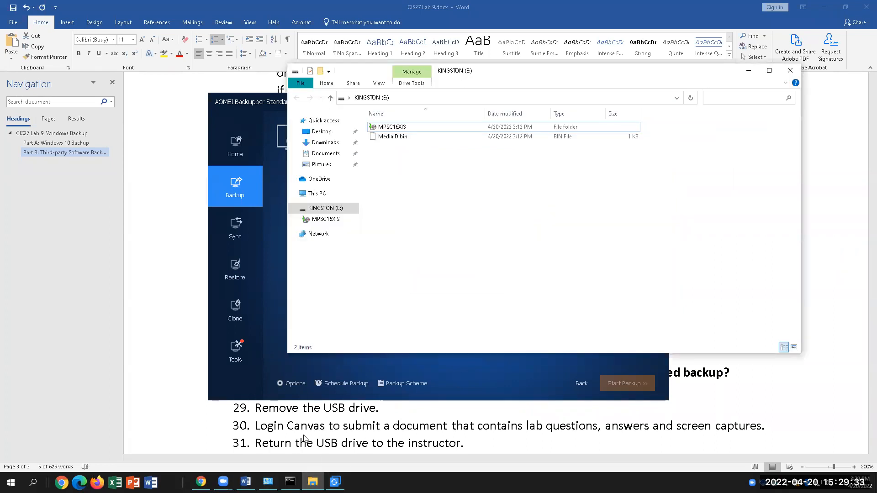
click(245, 482)
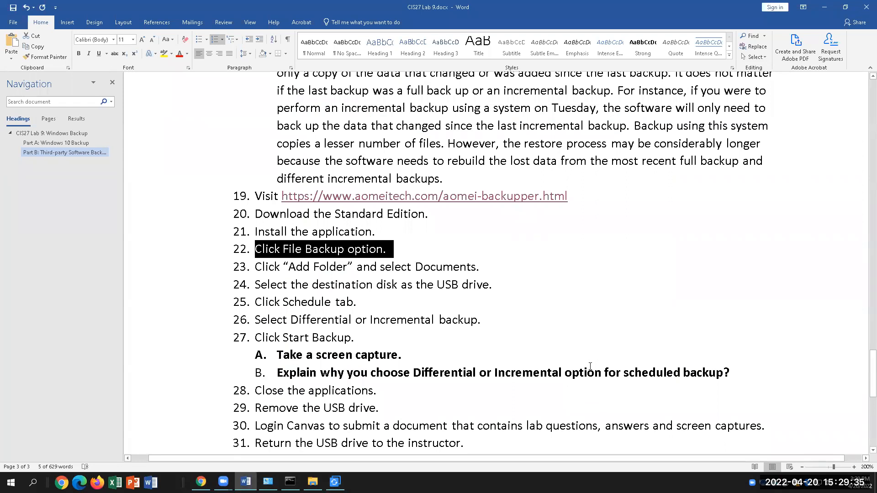
click(520, 289)
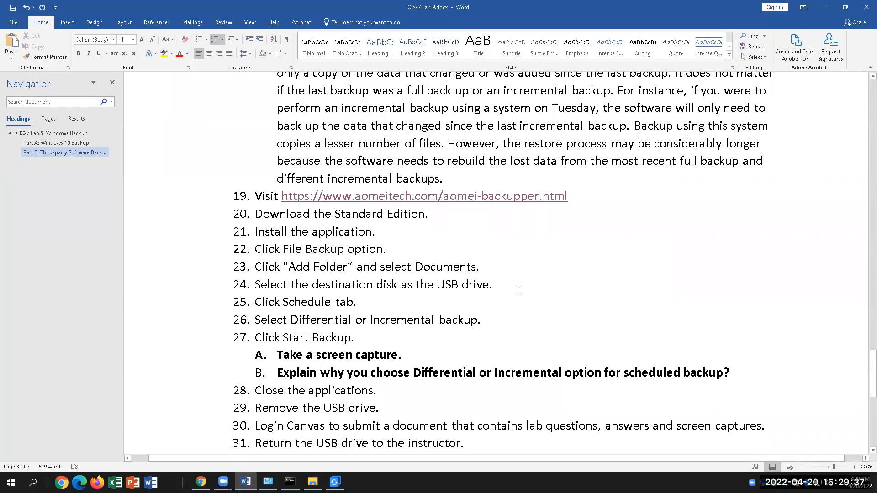
click(402, 305)
click(335, 482)
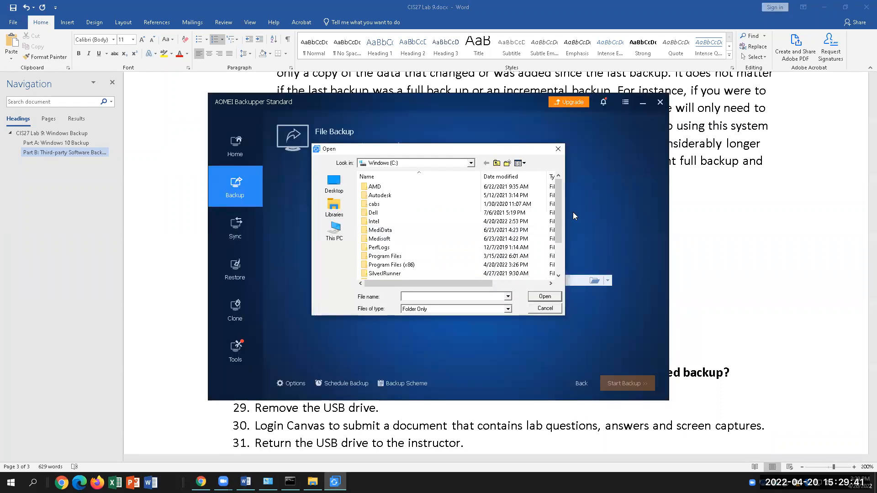
click(545, 309)
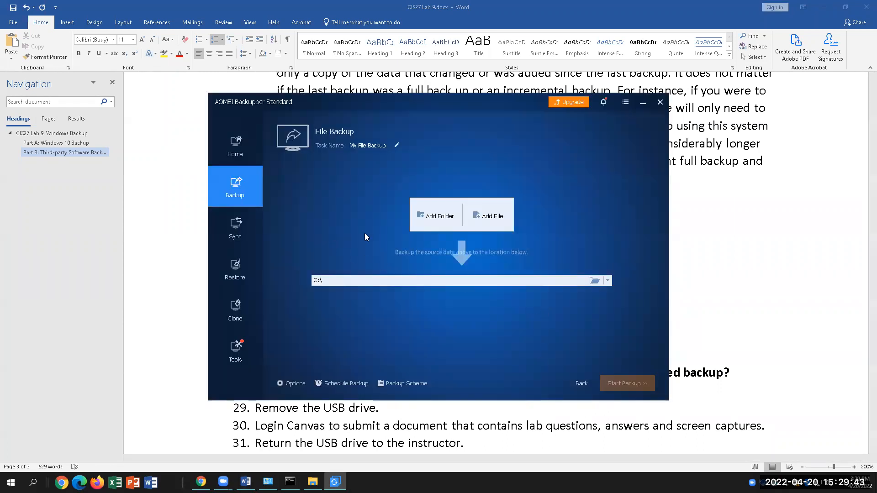
Add the My Games folder from Documents as the source of the file backup
click(436, 216)
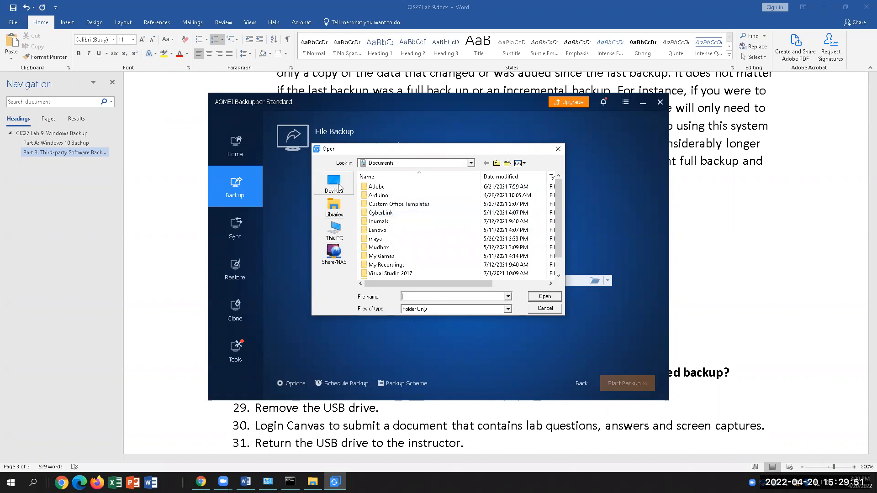
click(332, 238)
mouse_move(557, 213)
mouse_down()
mouse_move(553, 264)
mouse_move(562, 211)
mouse_up()
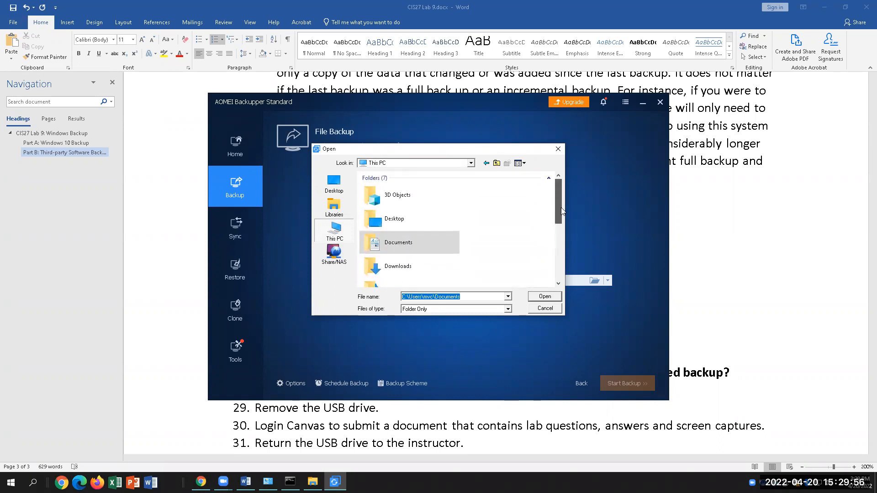
double_click(434, 242)
scroll(461, 212, down, 1)
scroll(452, 226, up, 1)
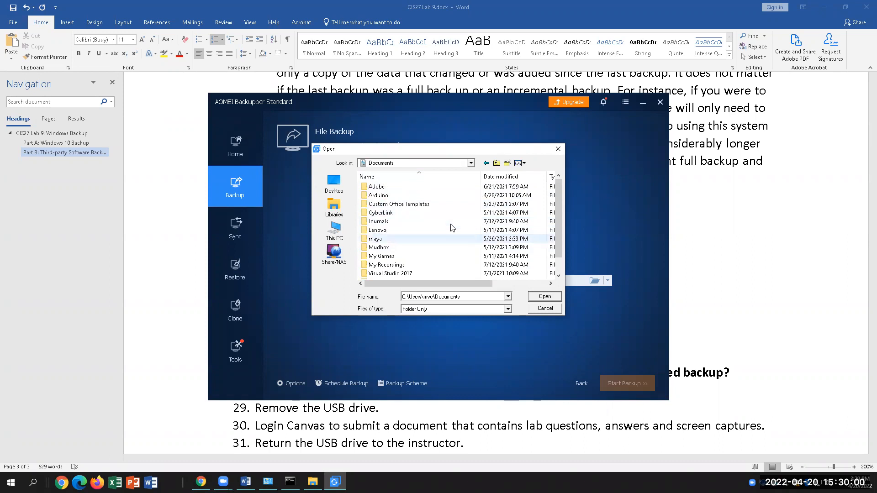
click(386, 256)
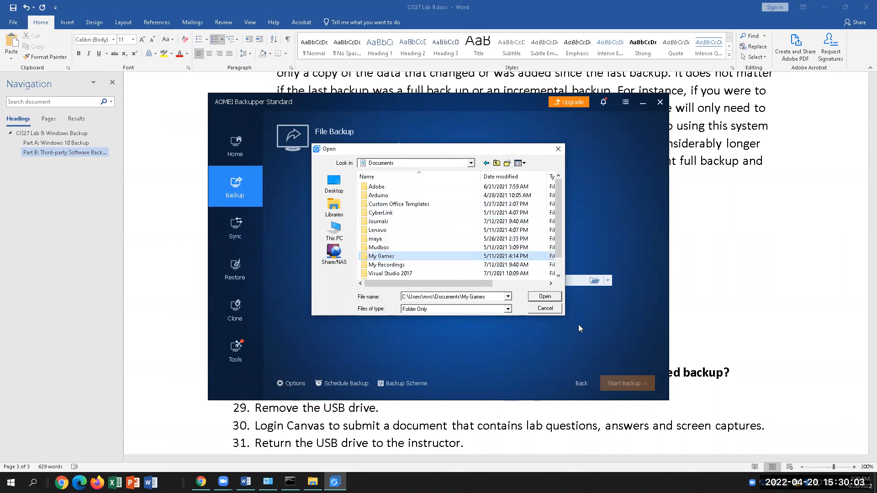
click(545, 296)
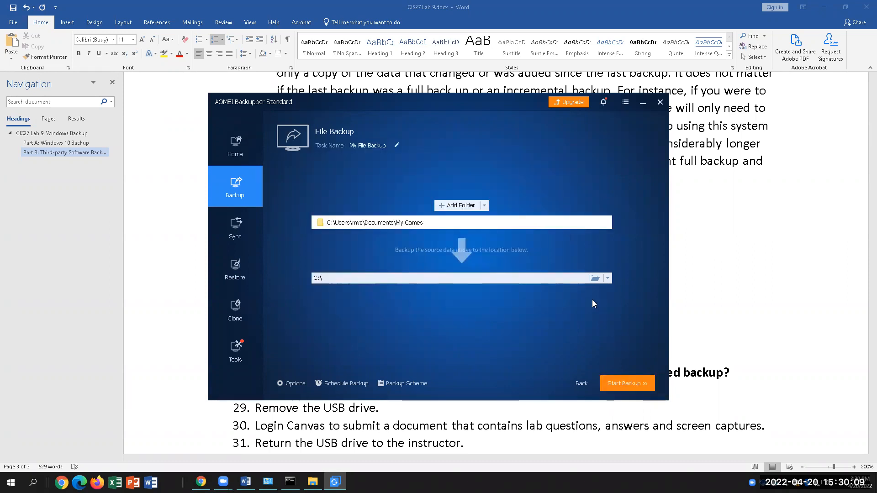
Set the destination of the file backup to the KINGSTON (E:) USB drive as a local path
click(594, 278)
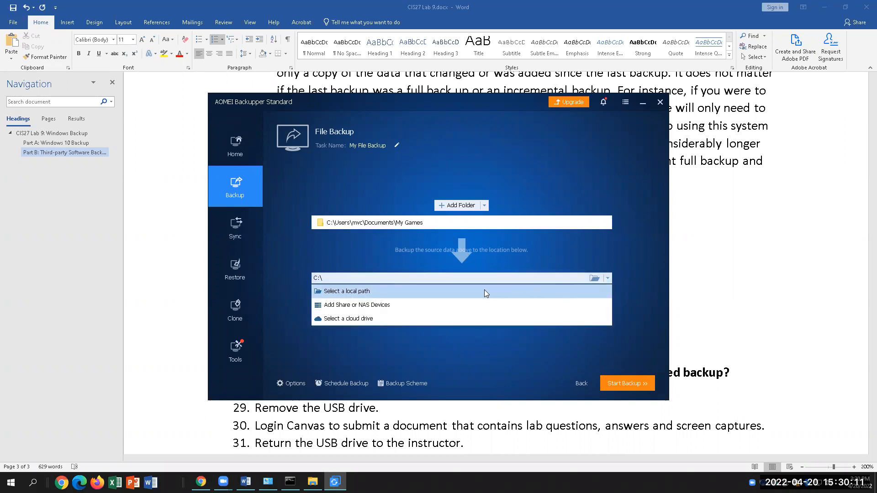
click(349, 293)
click(470, 163)
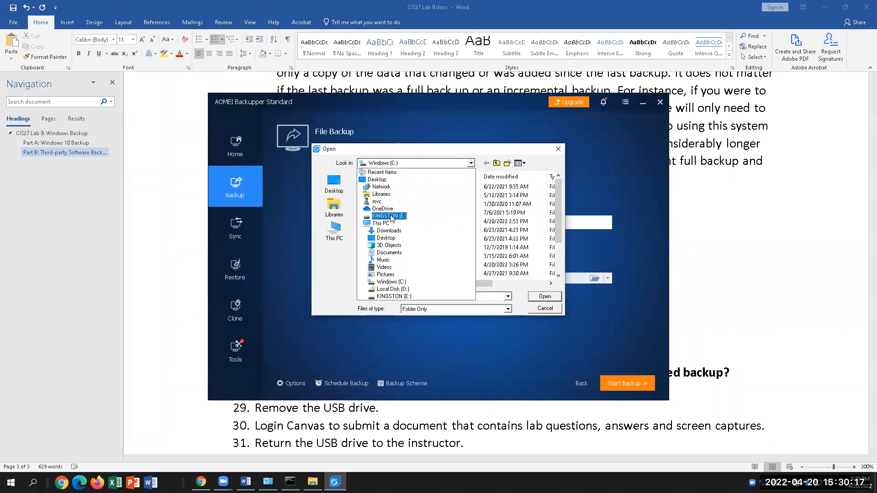
click(389, 216)
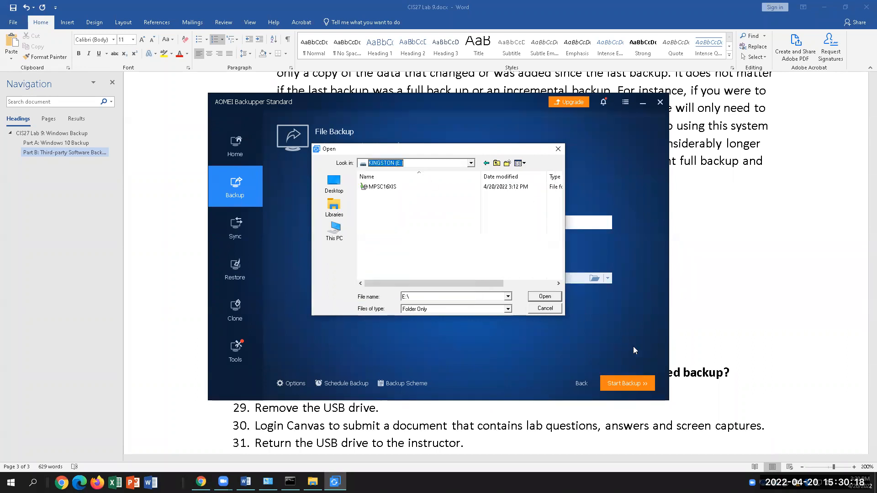
click(548, 297)
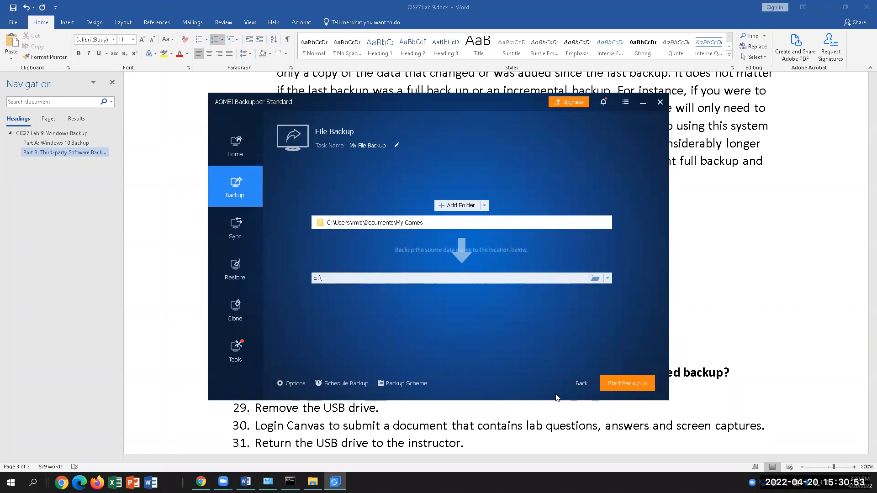
Check the schedule instruction in the Word lab document, then enable scheduled backup for the task in AOMEI Backupper
click(187, 399)
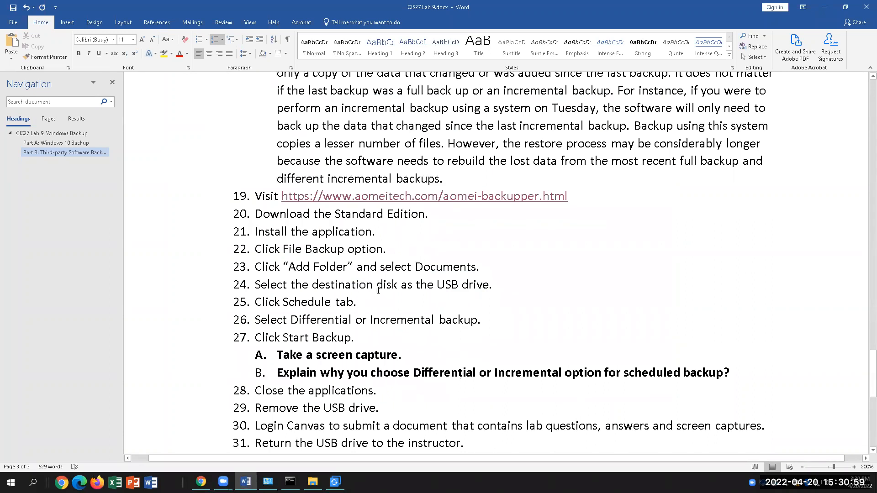
click(335, 481)
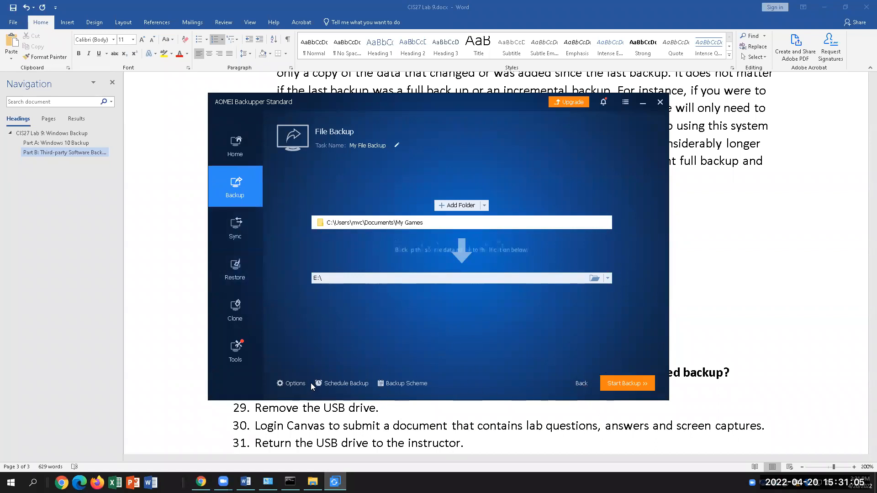
click(347, 384)
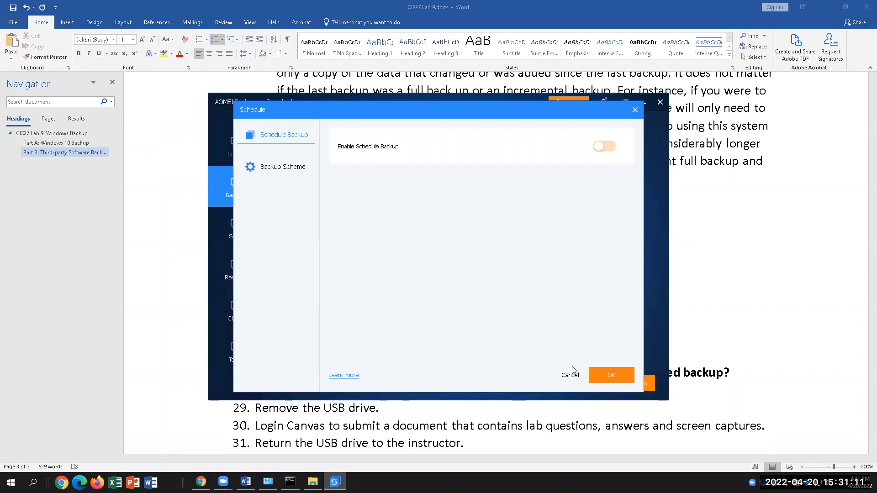
click(615, 146)
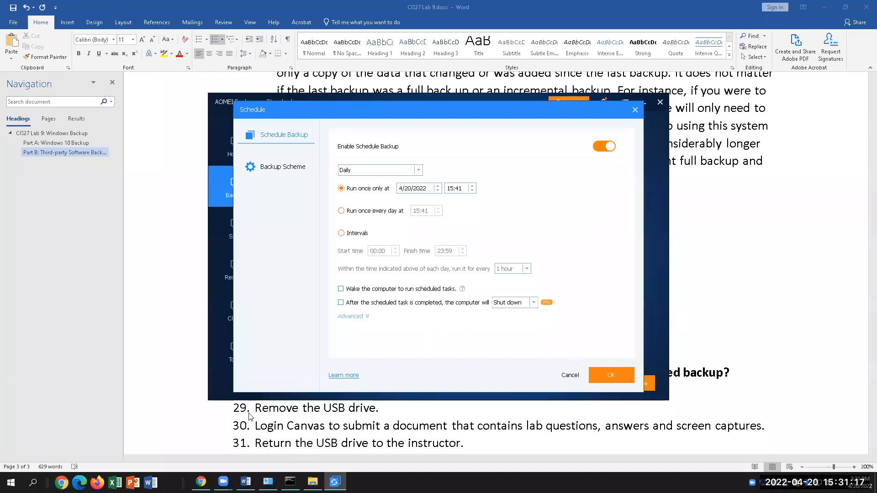
Compare the lab instructions in Word with the backup scheme settings in AOMEI Backupper, then return to the schedule settings
click(166, 420)
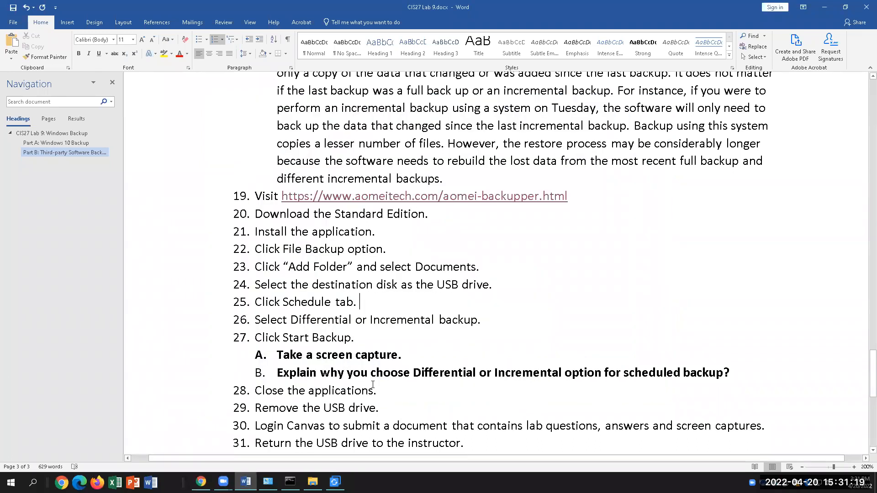
key(alt+Tab)
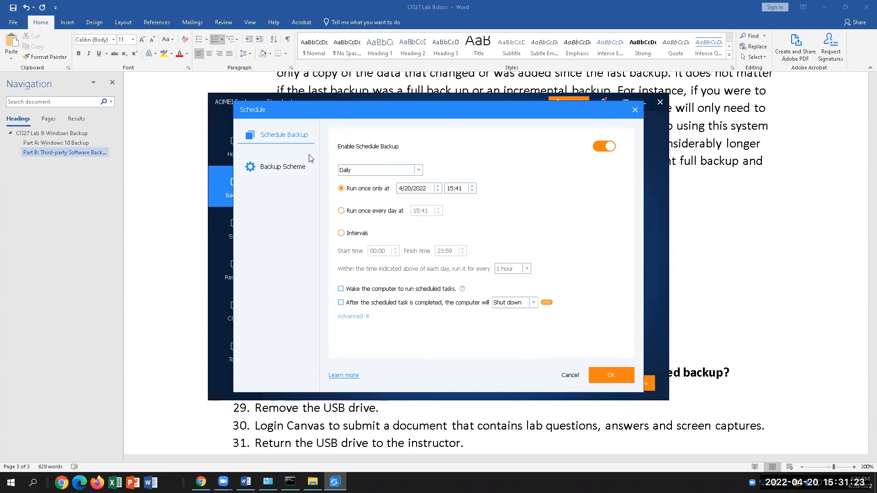
click(281, 167)
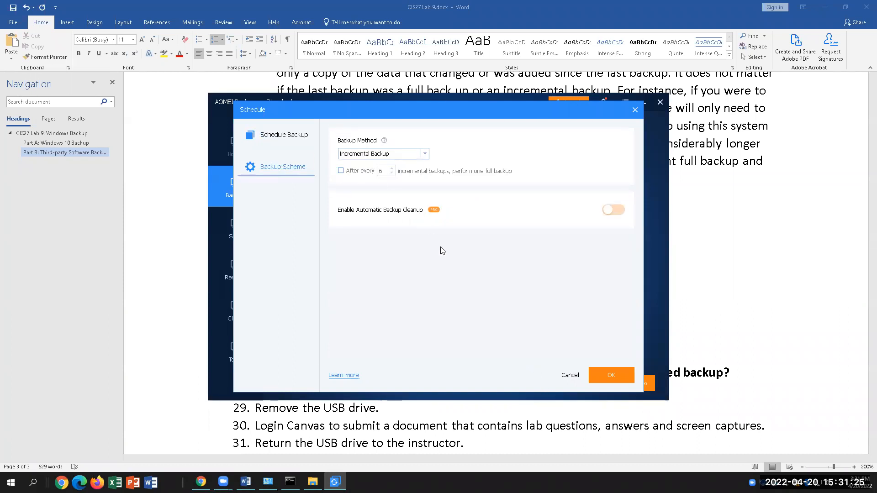
click(283, 135)
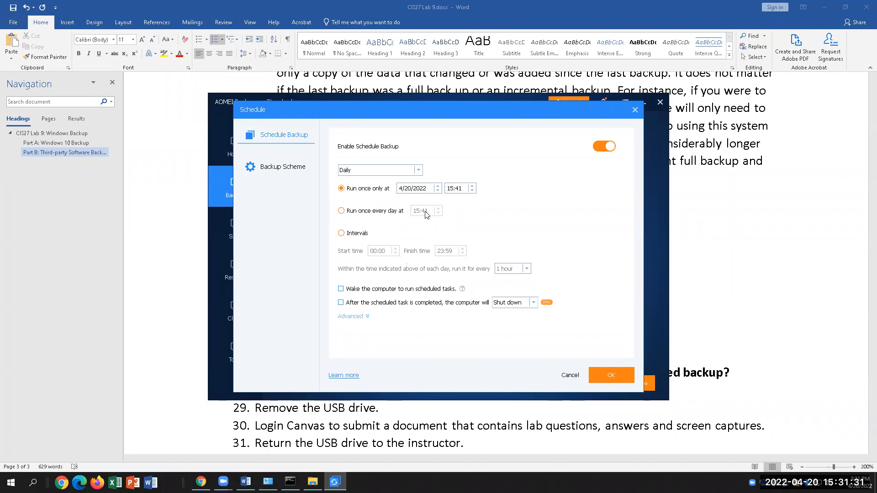
Try the daily schedule options and set the backup to run once every day at 15:49
click(350, 212)
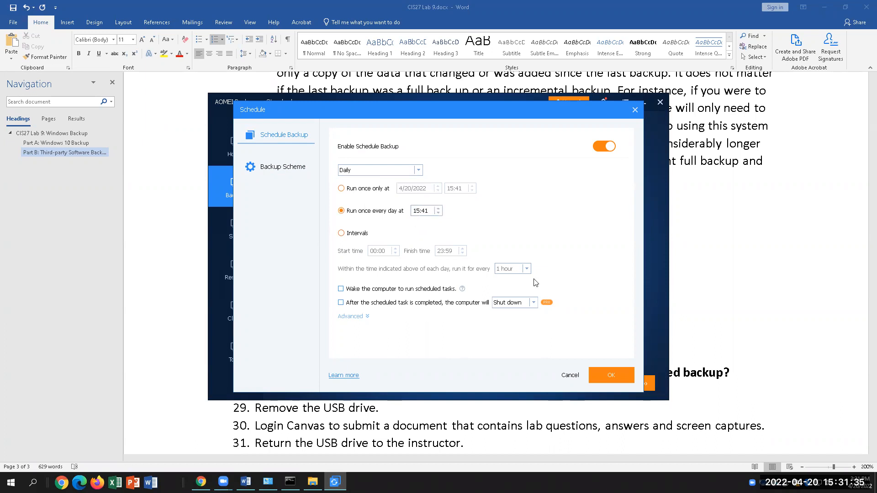
click(343, 234)
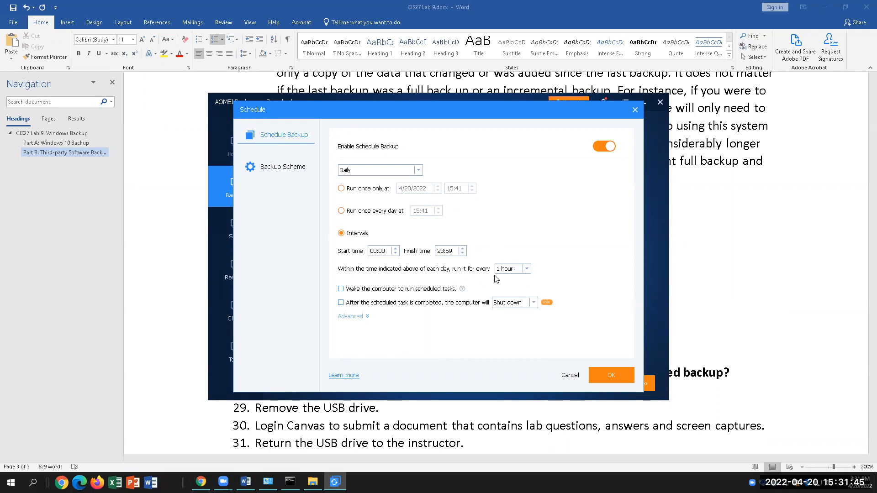
click(362, 213)
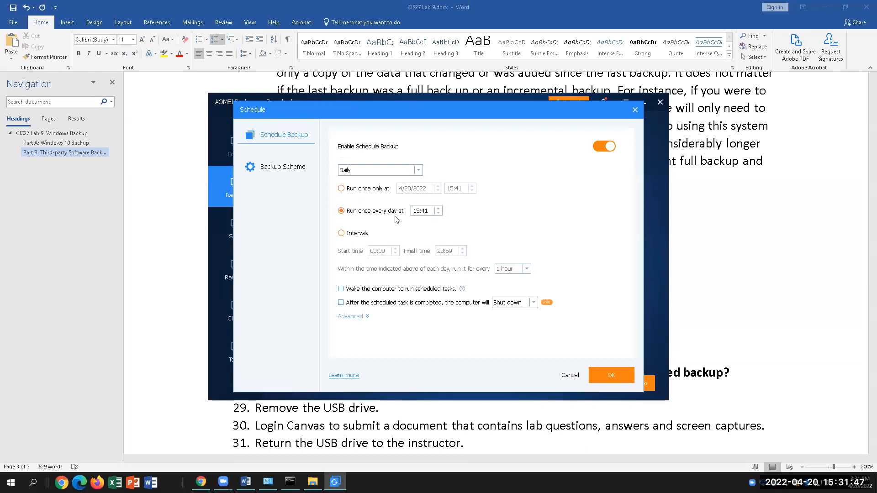
drag(431, 211, 401, 209)
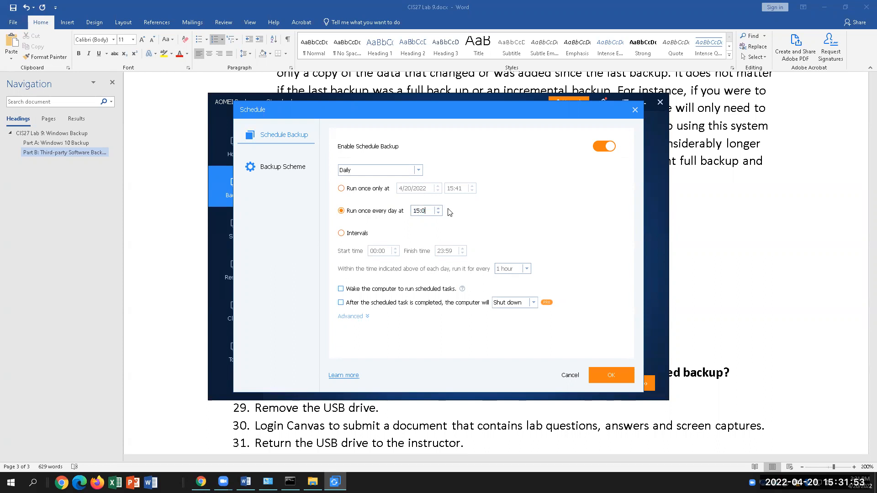
key(BackSpace)
click(437, 209)
click(437, 208)
click(438, 208)
click(438, 209)
click(438, 208)
click(438, 208)
click(438, 208)
click(344, 191)
click(349, 210)
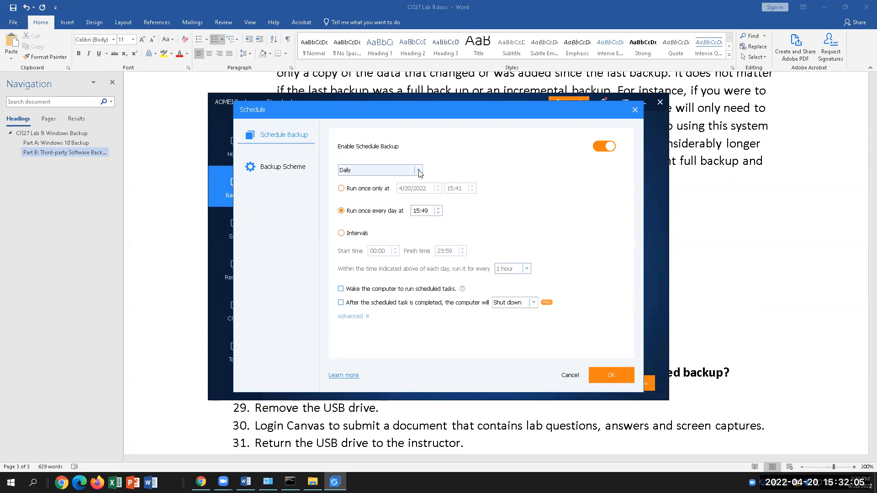
Change the schedule to weekly on Saturday at 15:41 and allow it to wake the computer for scheduled tasks
click(379, 170)
click(361, 191)
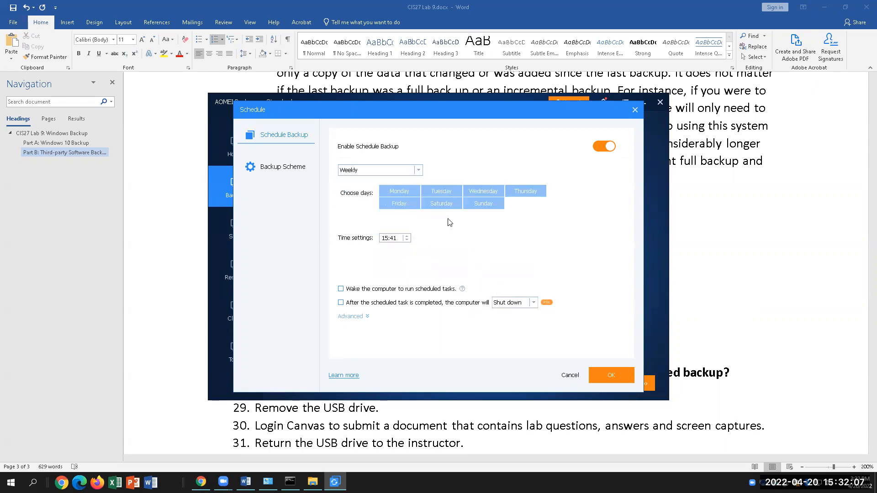
click(445, 205)
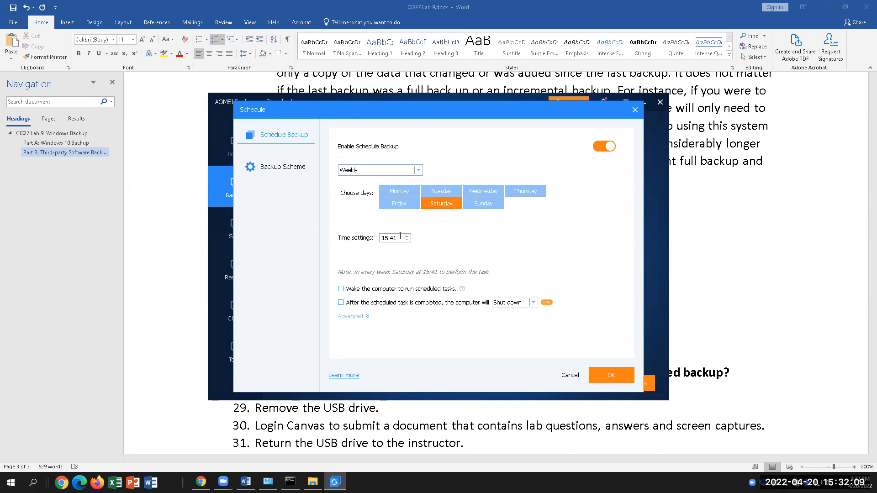
drag(399, 237, 377, 238)
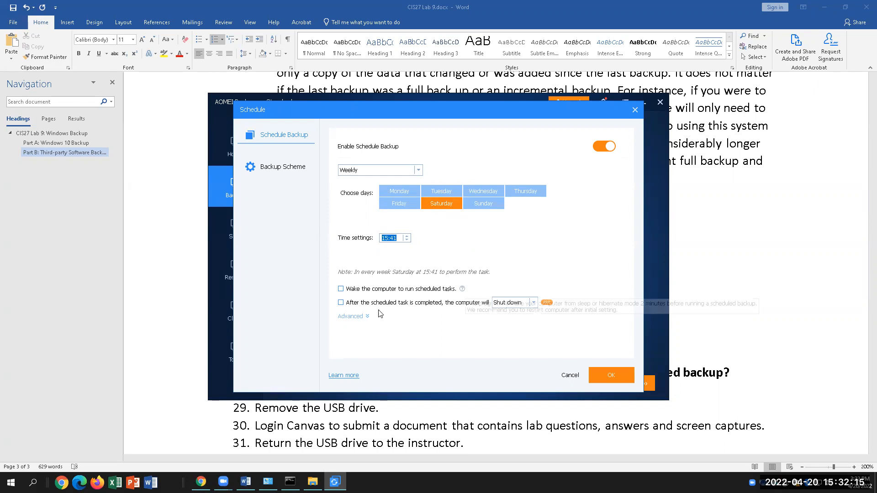
click(341, 289)
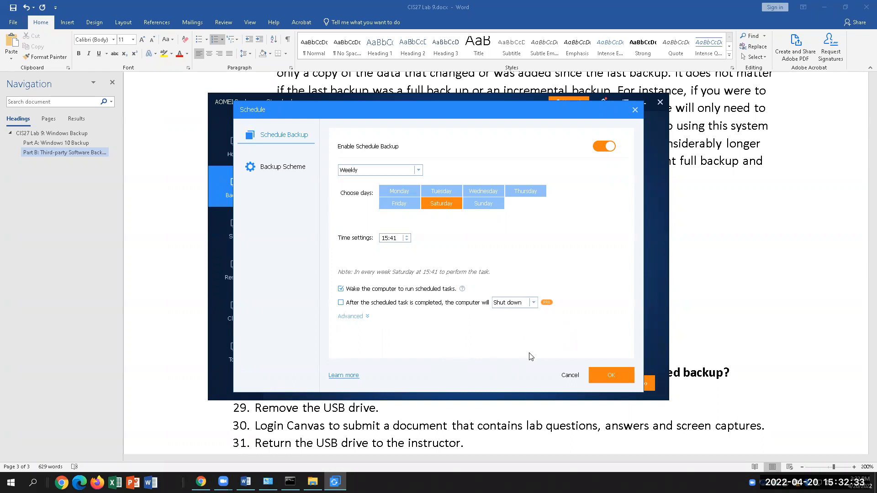
Try to apply Differential Backup with one full backup after every 6 differential backups, dismiss the Pro upgrade offers and cancel the schedule settings
click(292, 168)
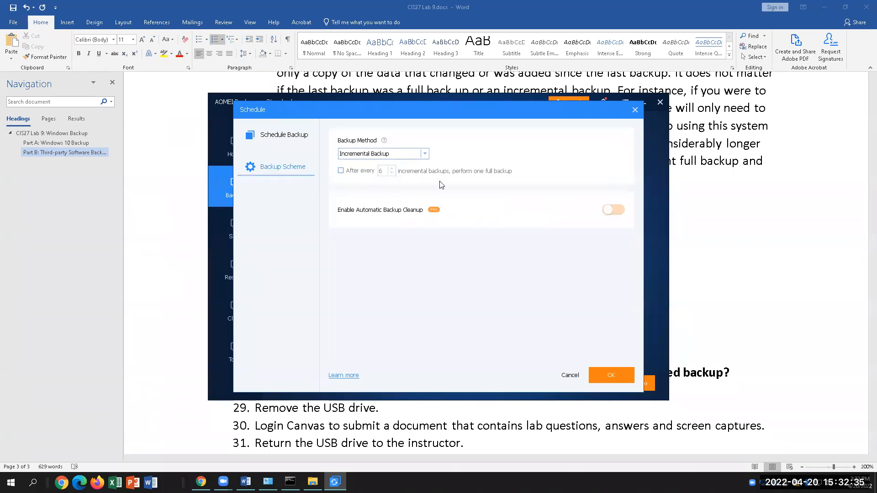
click(424, 154)
click(392, 188)
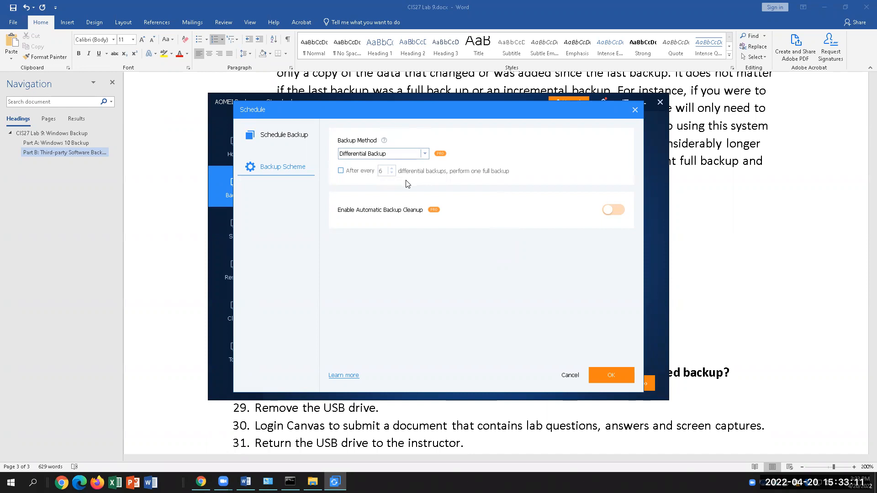
click(346, 171)
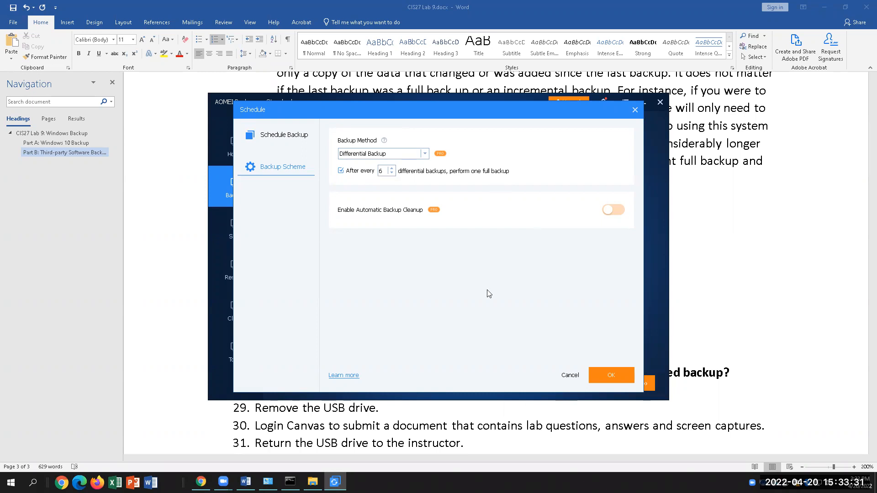
click(605, 373)
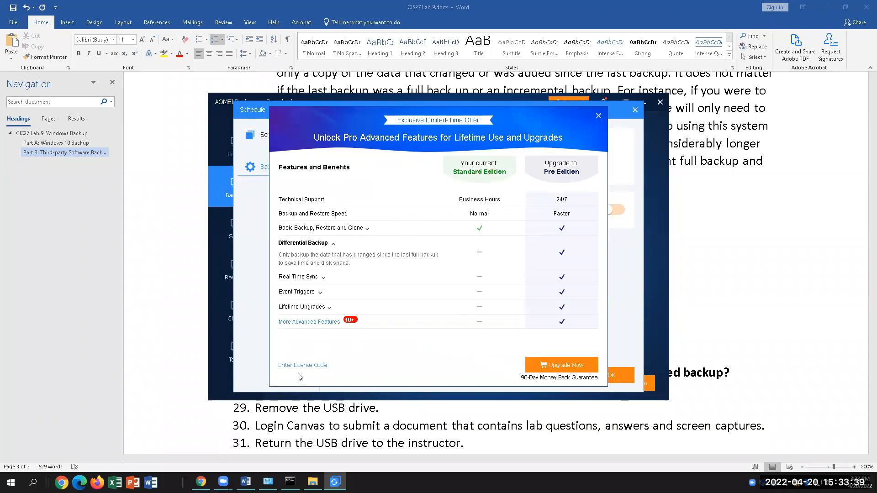
click(599, 116)
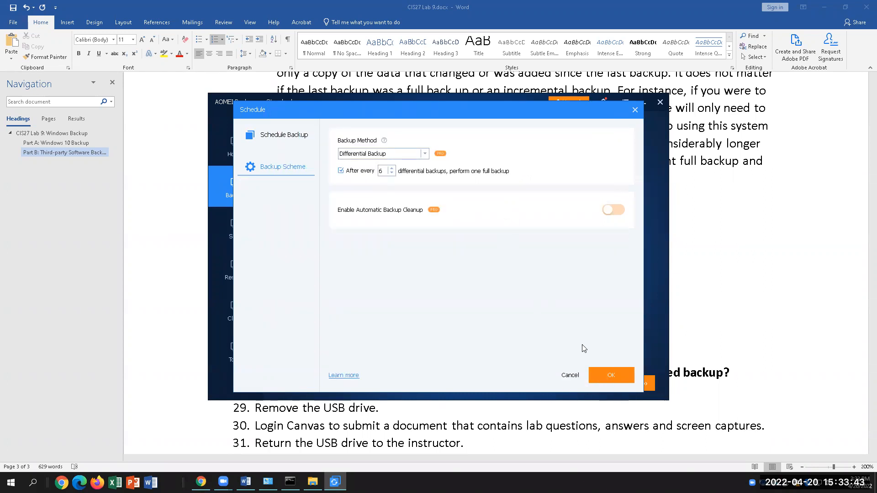
click(612, 375)
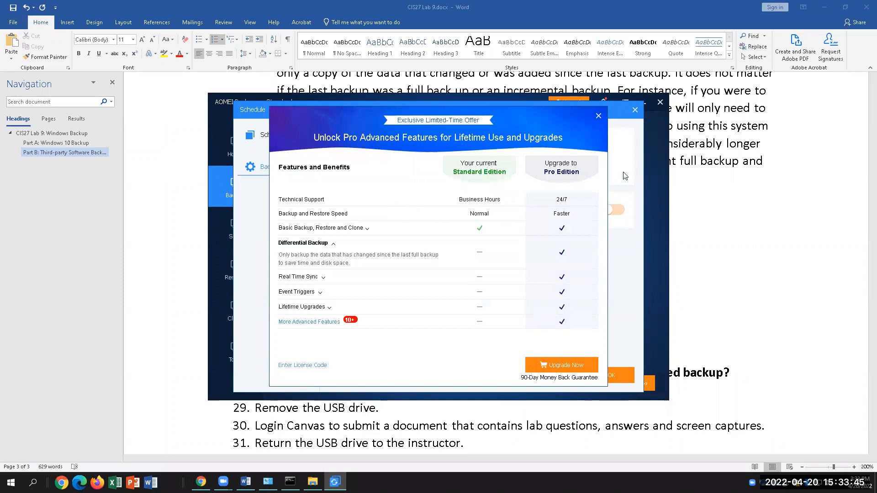
key(Escape)
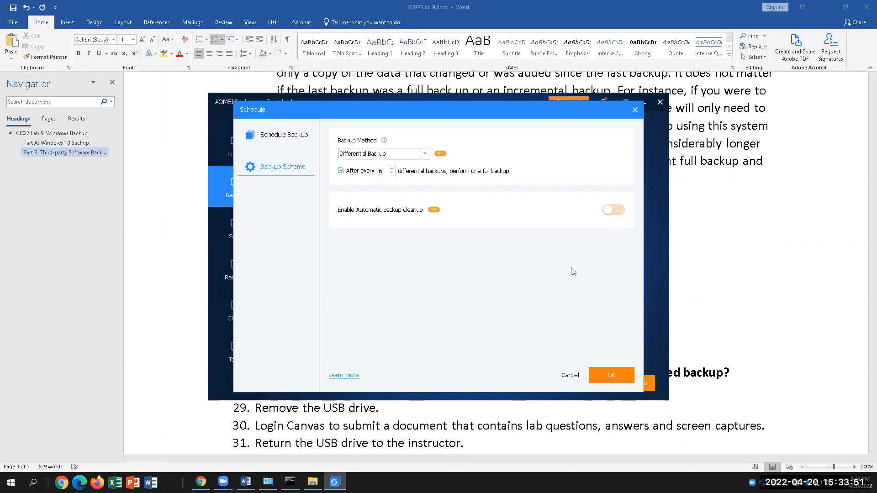
click(569, 375)
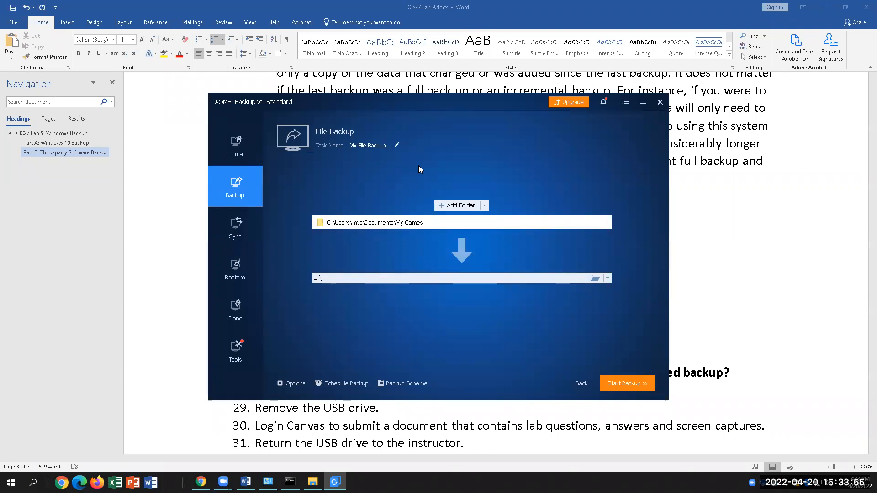
Check the Word instructions, run the file backup to completion in AOMEI Backupper, and return to the Word lab document
click(742, 301)
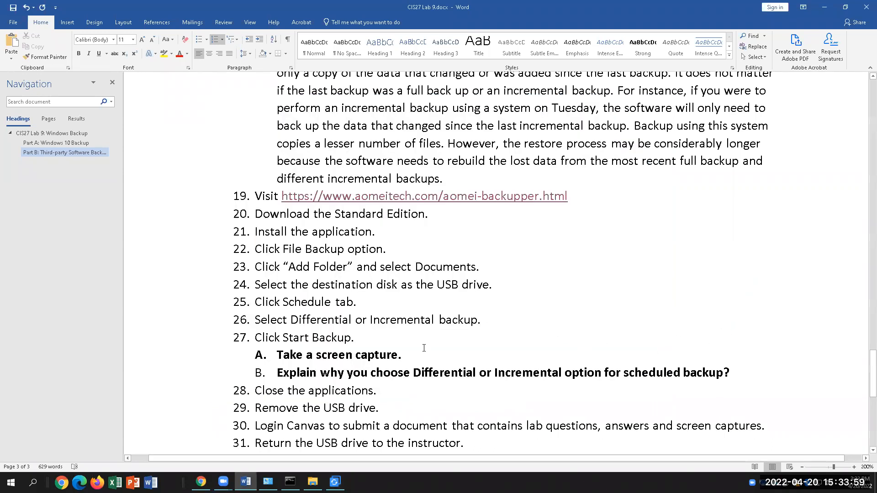
key(alt+Tab)
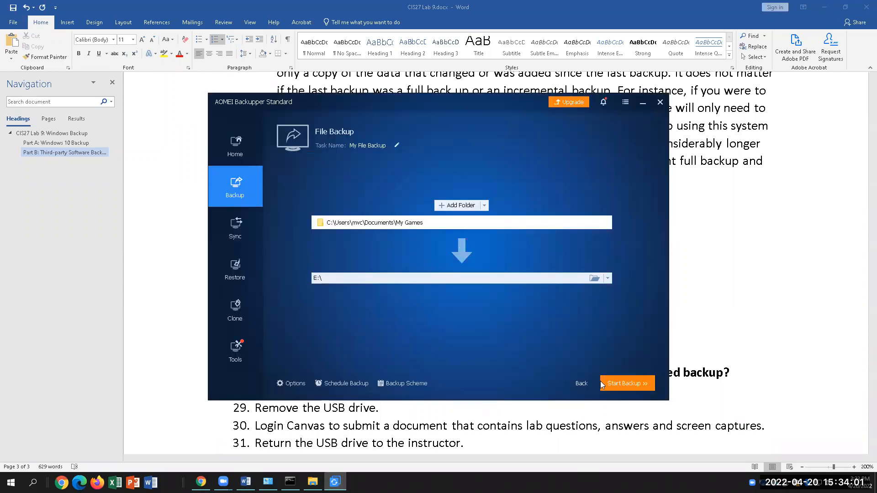
click(624, 385)
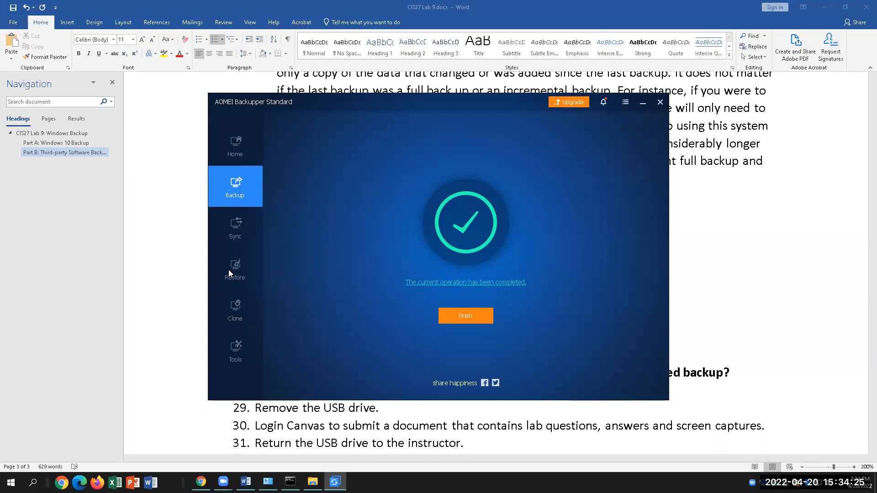
click(471, 315)
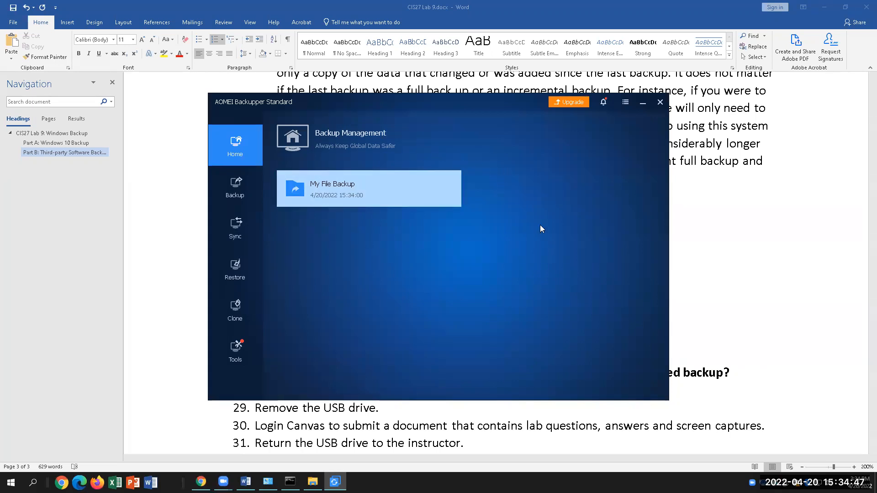
mouse_move(421, 207)
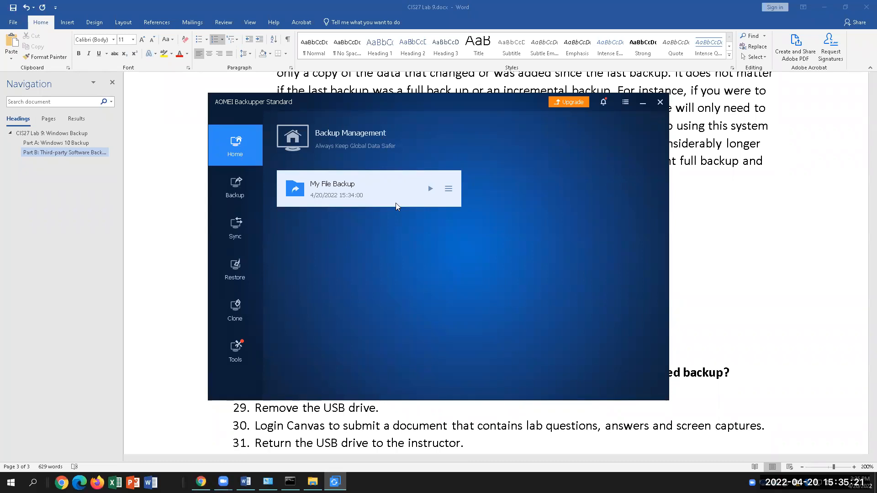
click(792, 295)
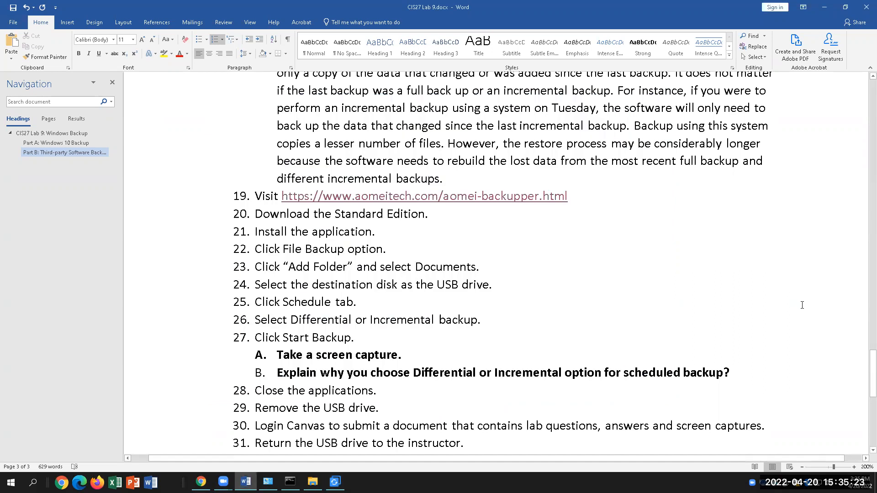
Review the end of the lab document, from the question on choosing Differential or Incremental through the last instruction about shutting down the classroom PC
drag(776, 380, 452, 358)
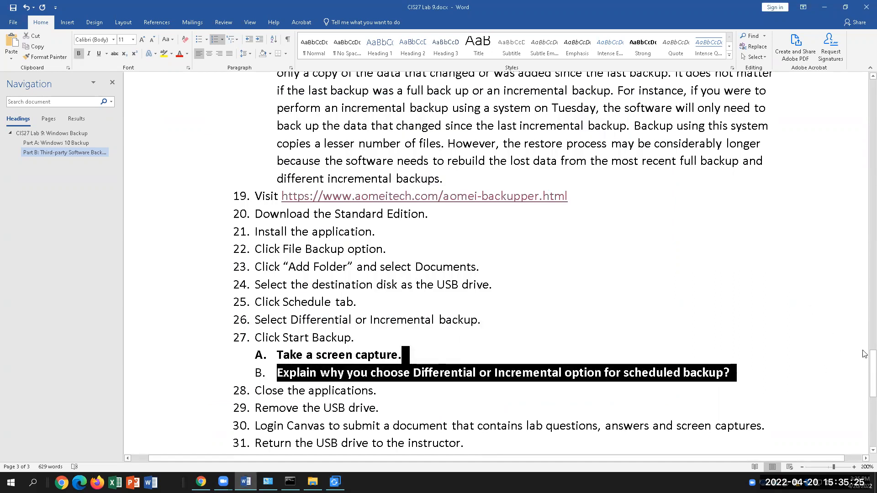
click(796, 379)
scroll(842, 352, down, 1)
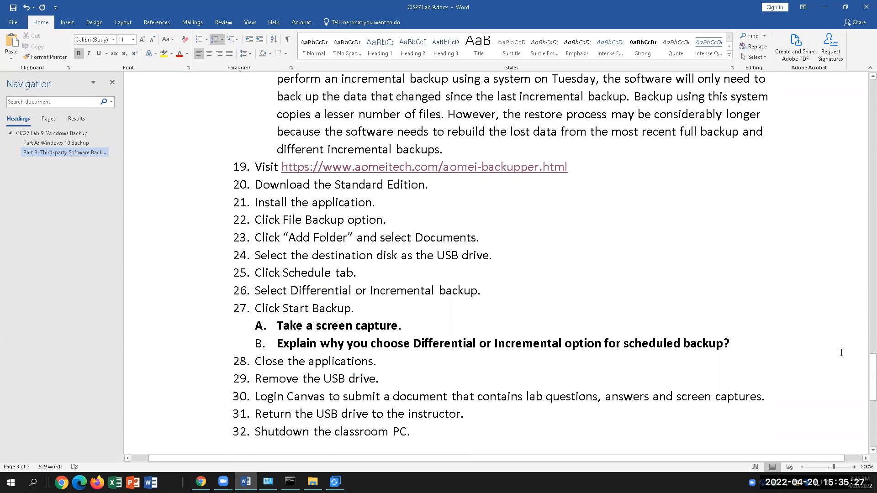
scroll(841, 352, down, 3)
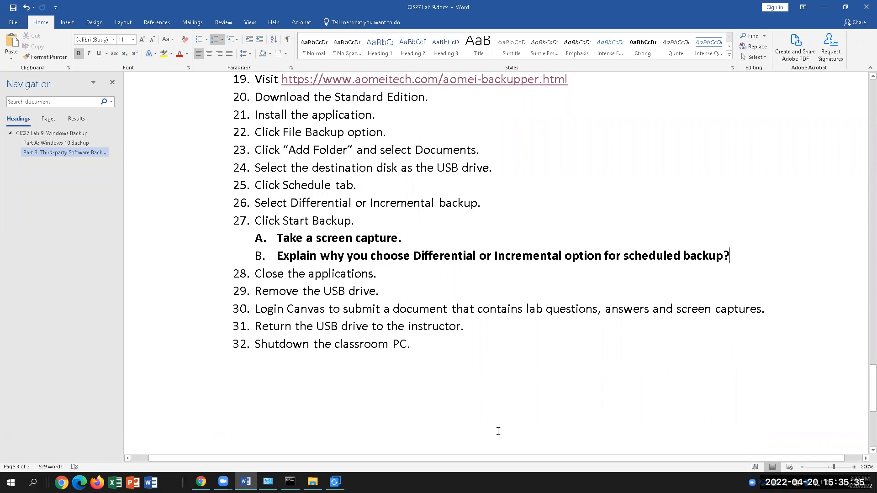
scroll(501, 409, down, 2)
scroll(501, 409, up, 2)
click(448, 342)
Switch to Chrome and open Homework 2: Business Impact Analysis from the Unit 9 modules of the Canvas course
click(201, 482)
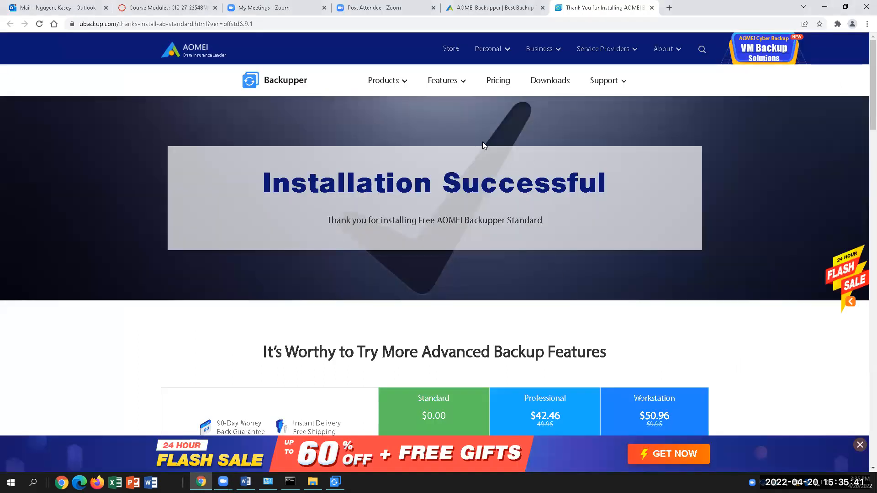
click(181, 8)
scroll(384, 238, down, 2)
scroll(384, 246, down, 1)
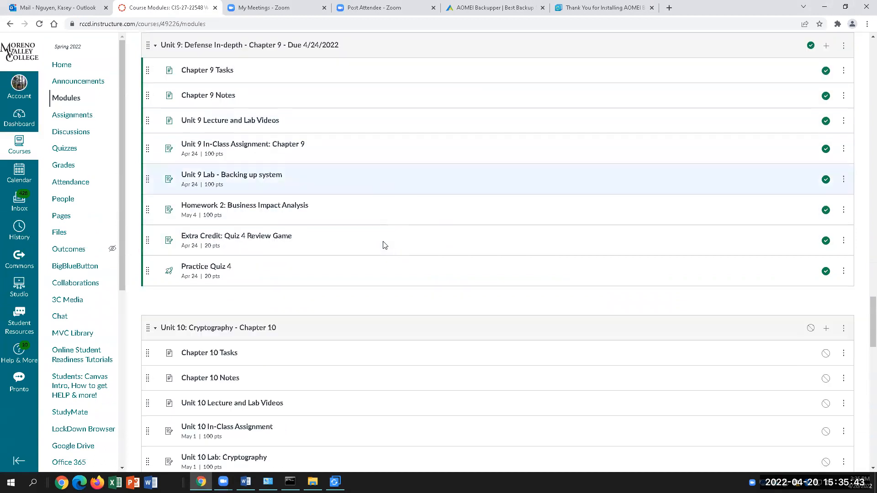
click(293, 205)
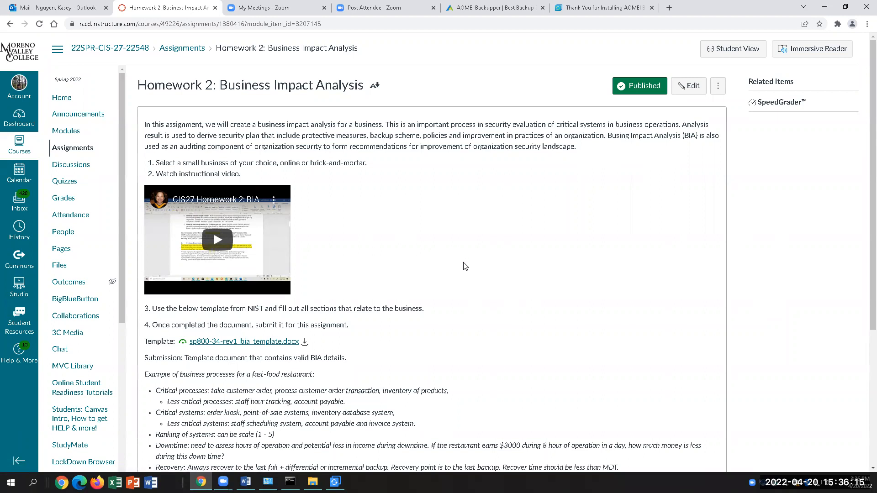
Read the Homework 2 instructions and preview the sp800-34-rev1_bia_template.docx file on the assignment page
scroll(465, 266, down, 1)
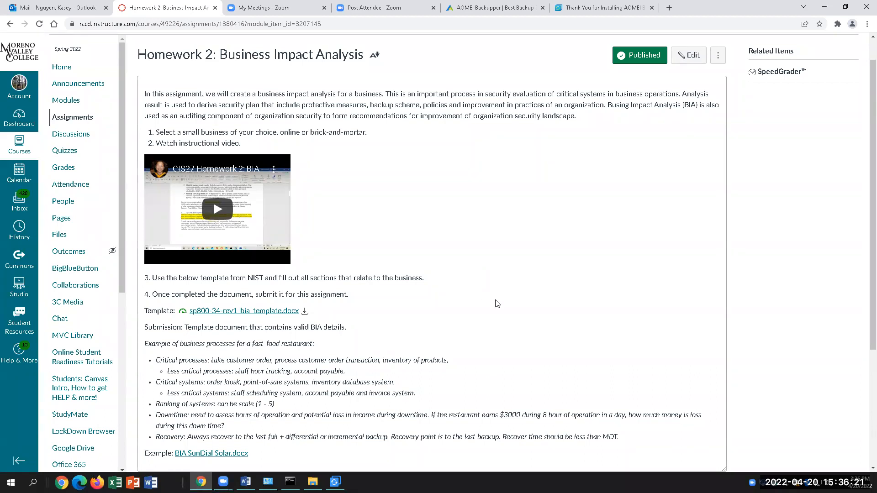
scroll(497, 304, up, 1)
scroll(497, 305, down, 2)
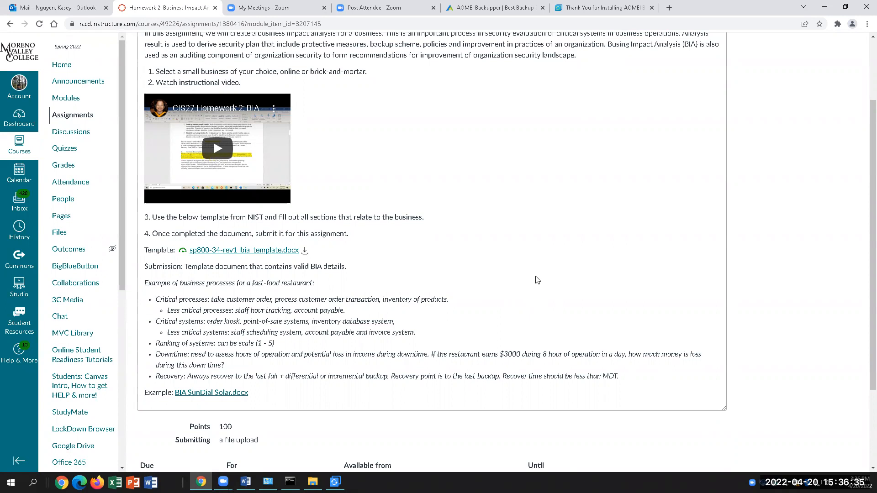
scroll(537, 280, up, 1)
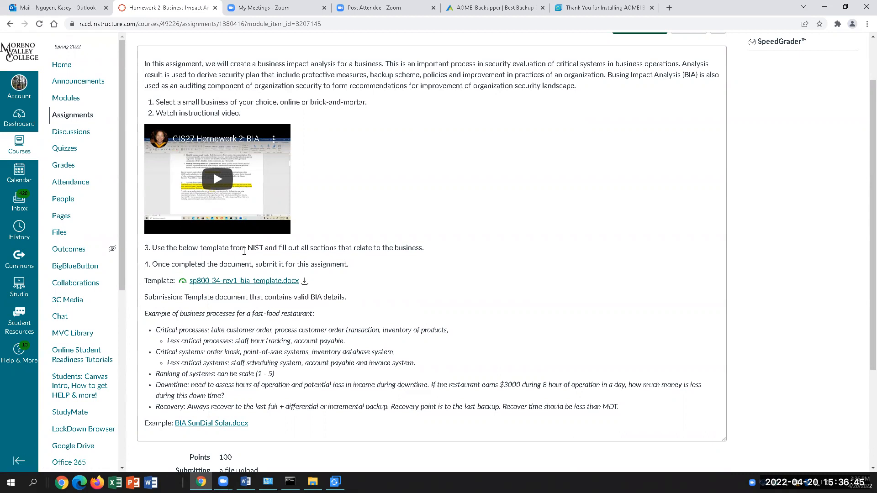
click(259, 288)
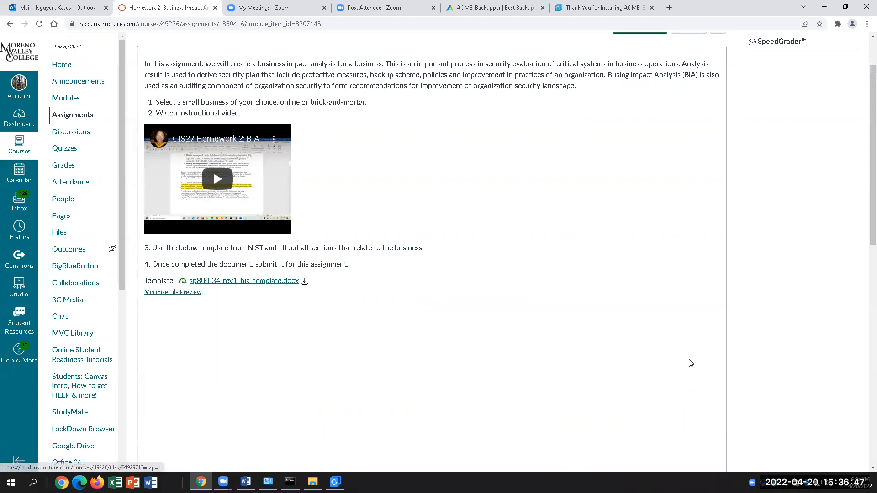
scroll(689, 362, down, 3)
scroll(690, 363, up, 2)
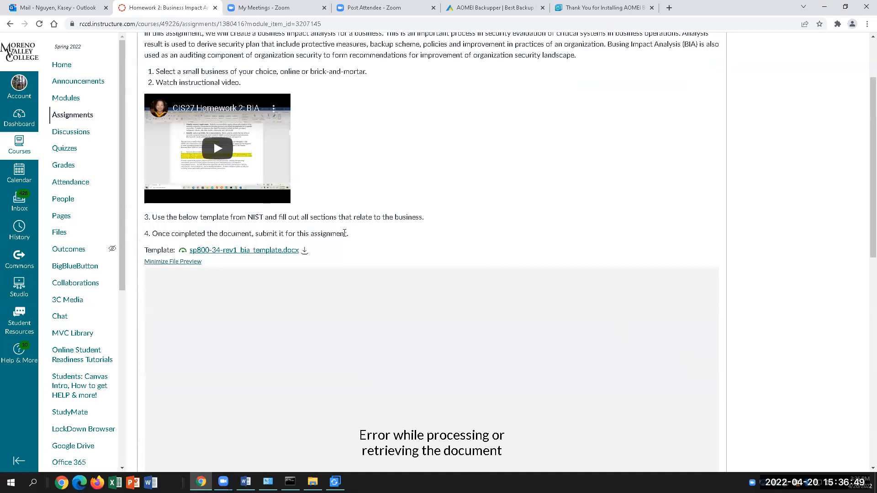
Download sp800-34-rev1_bia_template.docx to the Downloads folder and open it in Word
click(304, 250)
click(276, 296)
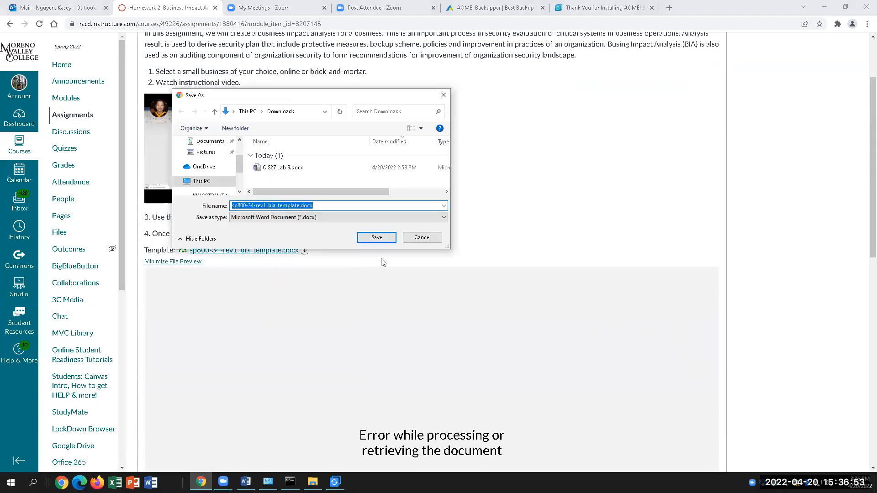
click(381, 242)
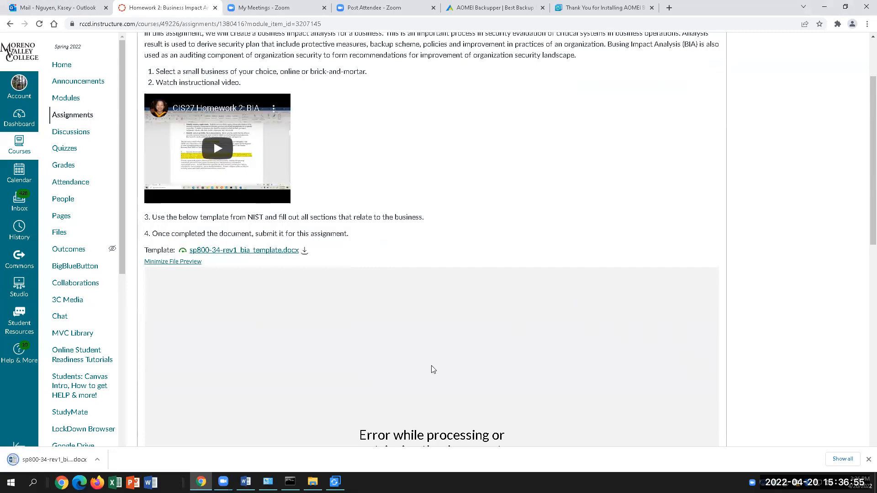
click(97, 460)
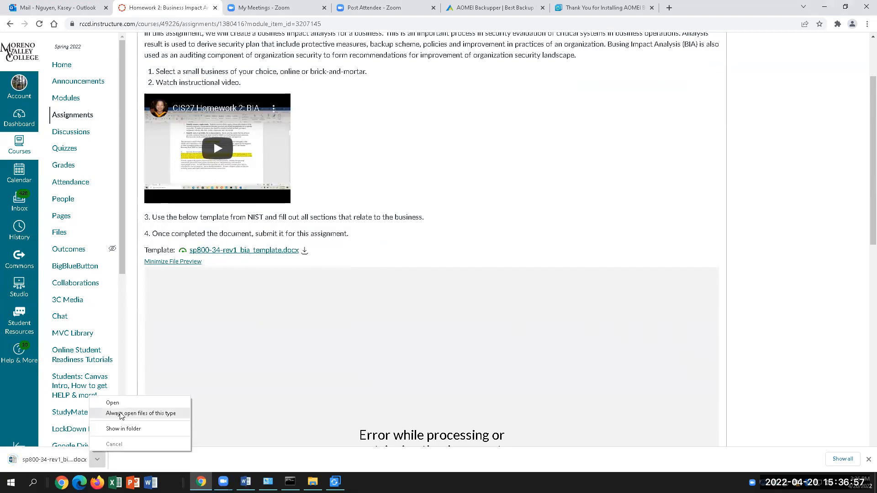
click(109, 402)
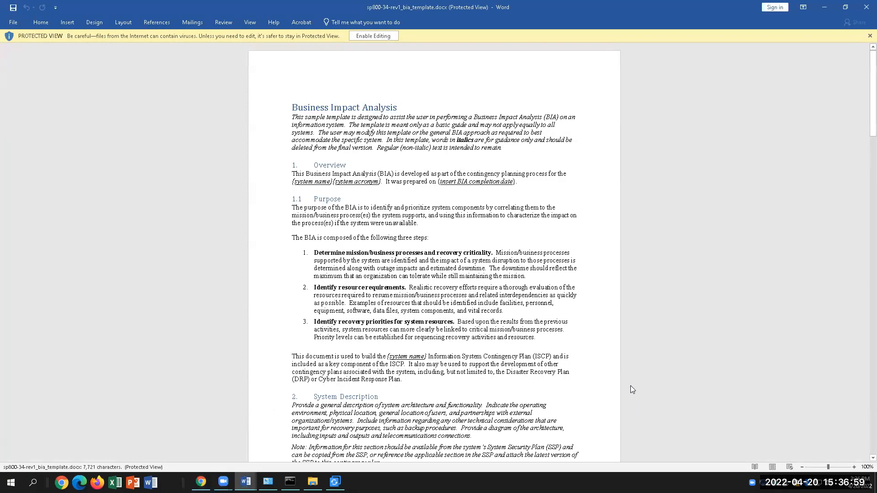
Enable editing of the BIA template and zoom the document to 200%
scroll(631, 387, down, 3)
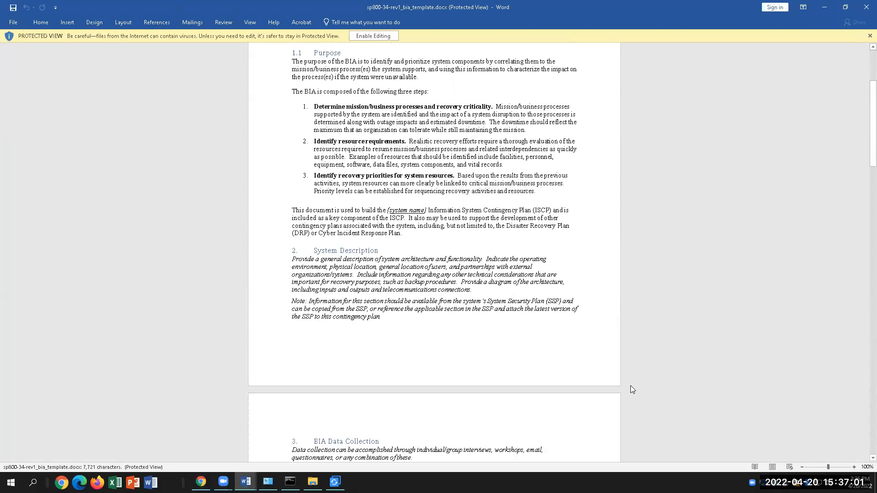
scroll(631, 386, up, 1)
click(373, 36)
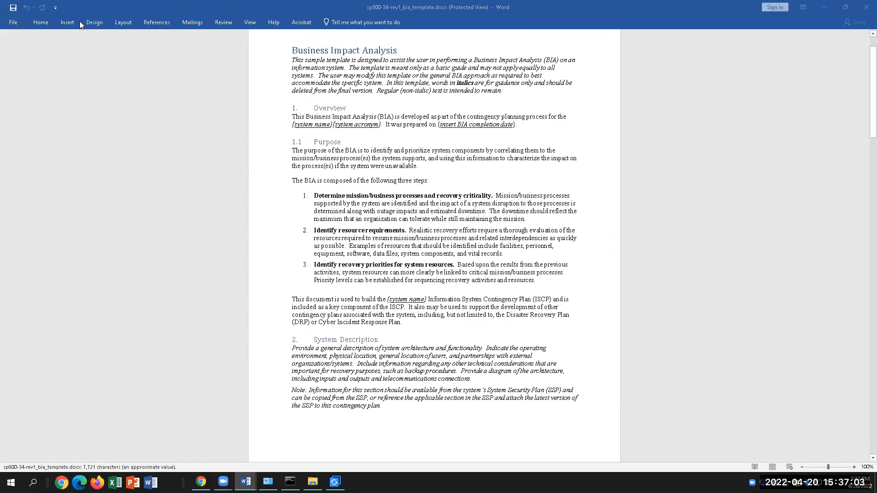
click(250, 21)
click(231, 46)
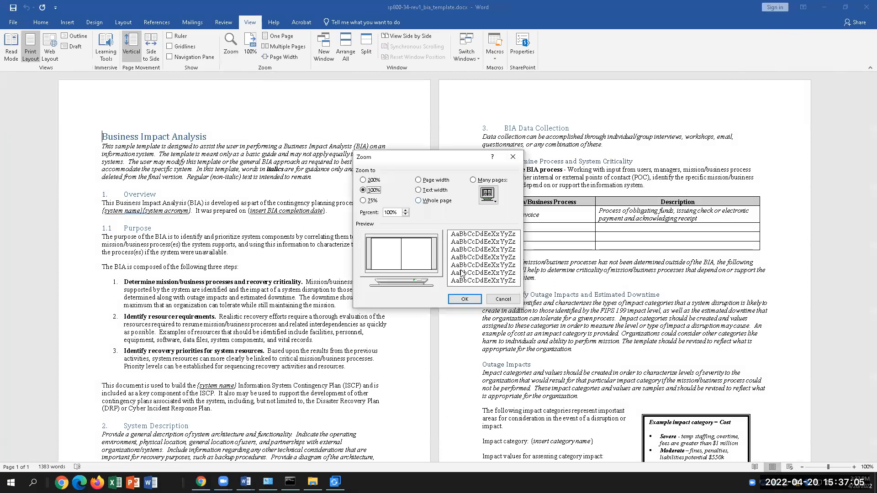
click(364, 180)
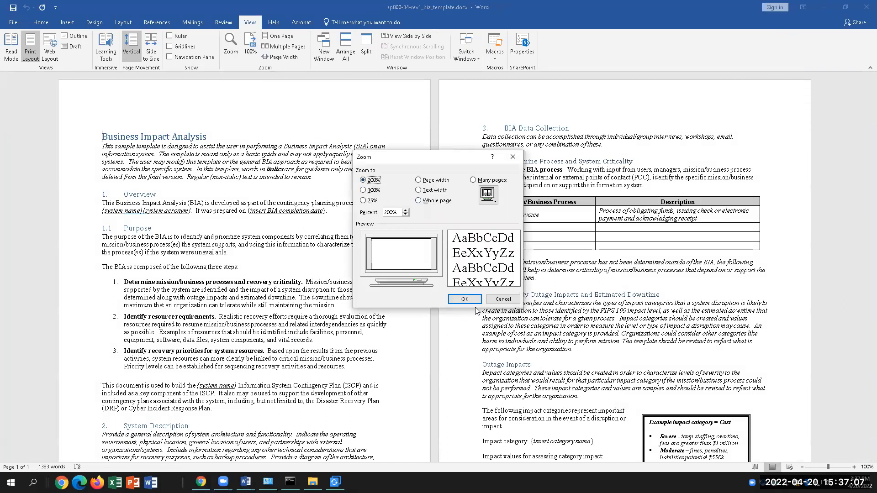
click(503, 299)
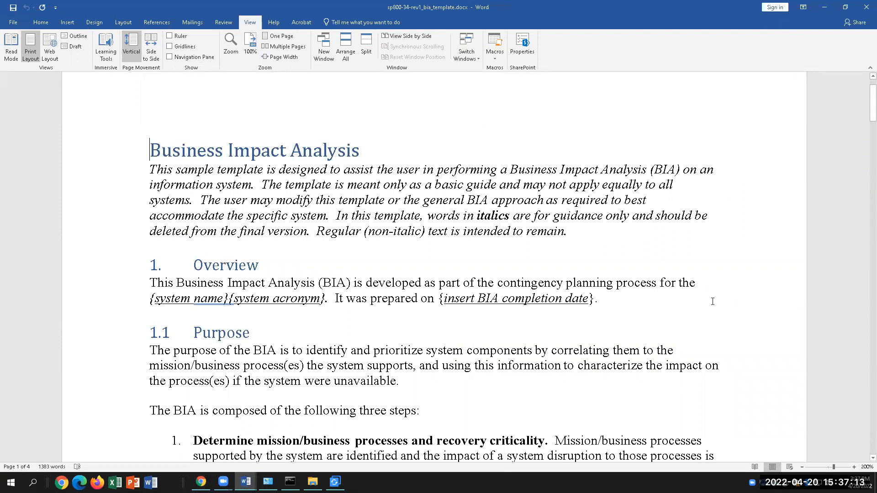
Examine the template's Overview section, highlighting the contingency planning process wording and the system name and acronym placeholders
scroll(713, 302, up, 1)
scroll(713, 301, down, 2)
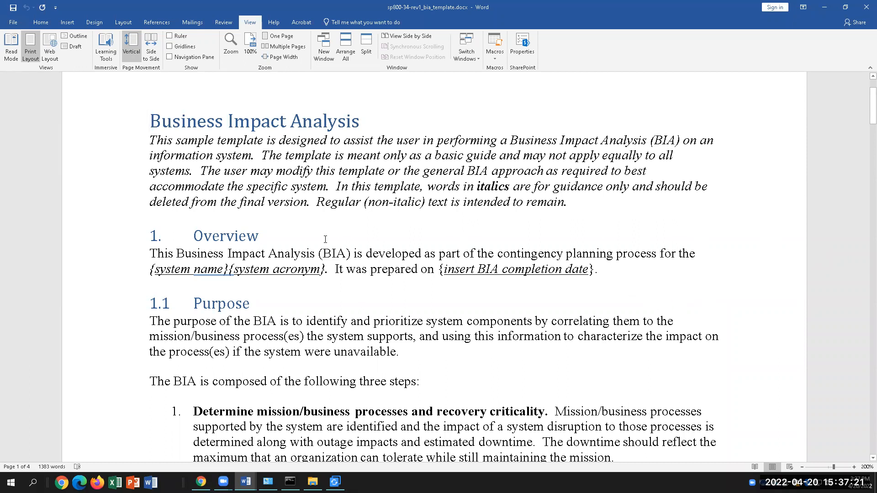
click(395, 232)
drag(634, 269, 267, 253)
click(502, 303)
drag(171, 254, 437, 270)
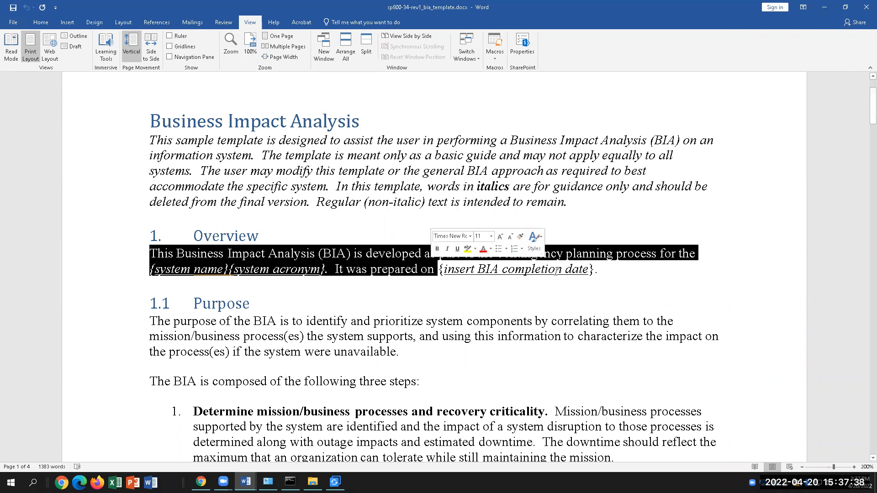
click(653, 282)
drag(498, 253, 662, 252)
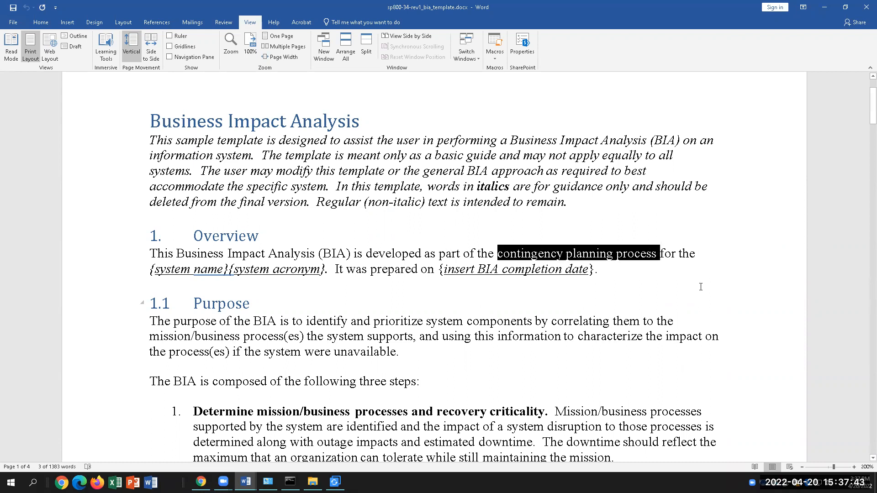
click(701, 287)
drag(151, 271, 332, 270)
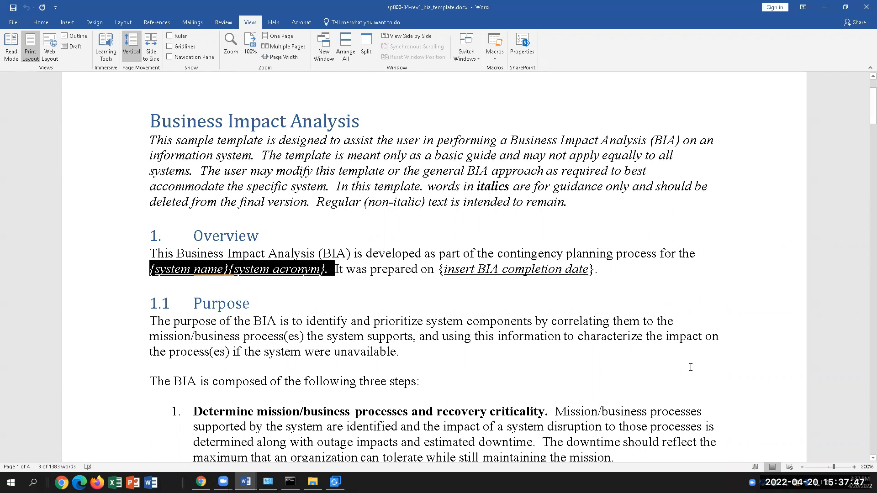
Switch to the Canvas assignment in Chrome and try to open the BIA SunDial Solar.docx example, returning to the assignment page after each attempt
click(201, 482)
scroll(261, 309, down, 10)
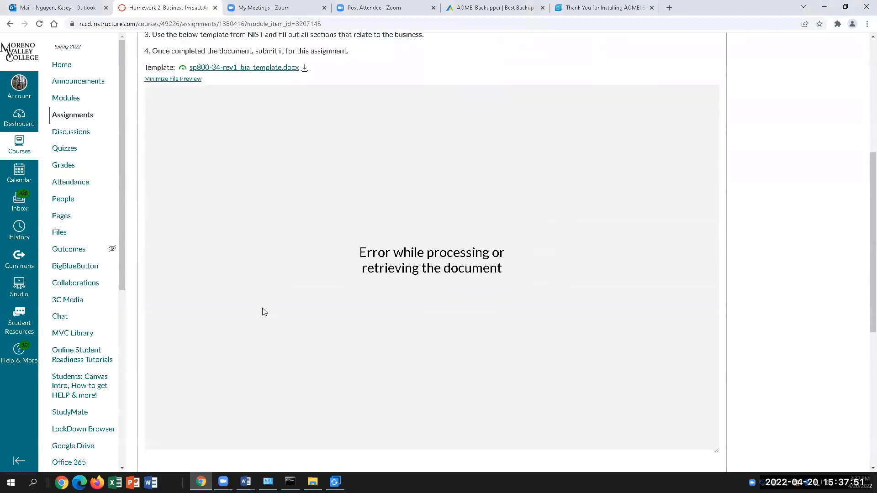
click(224, 298)
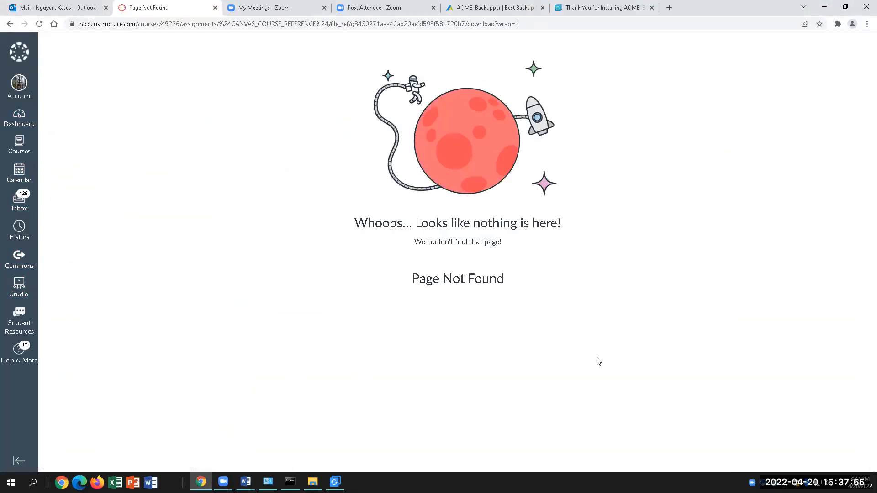
click(9, 24)
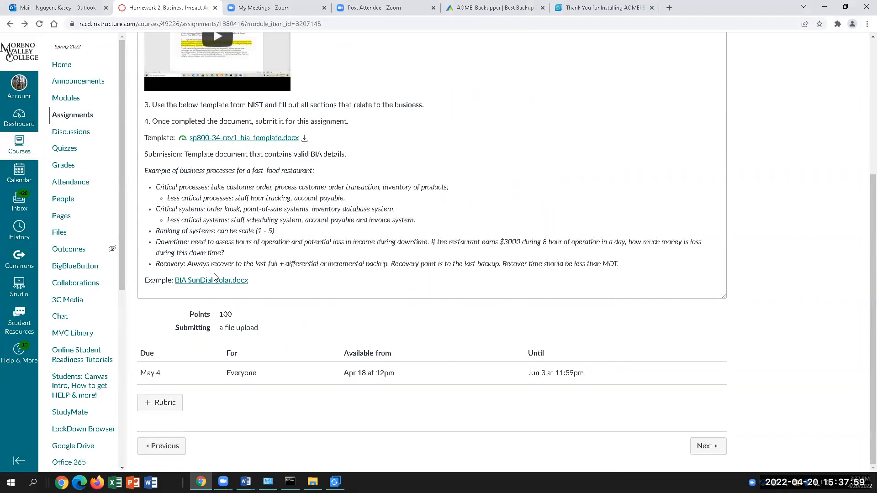
click(217, 281)
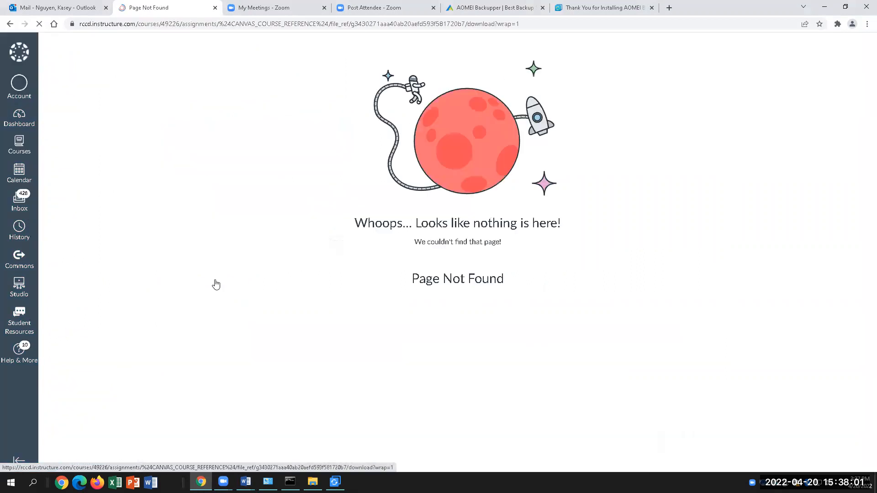
click(11, 24)
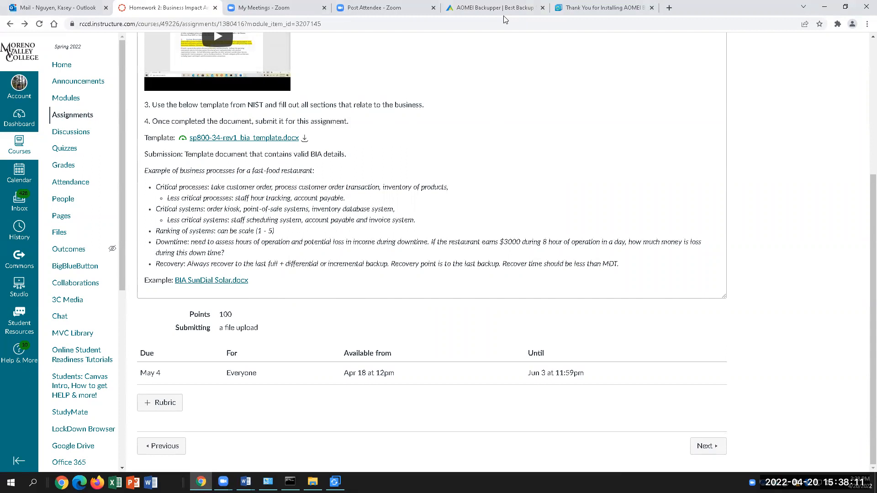
Highlight the BIA SunDial Solar.docx example line and look over the assignment's instructions and fast-food restaurant example
drag(251, 280, 162, 279)
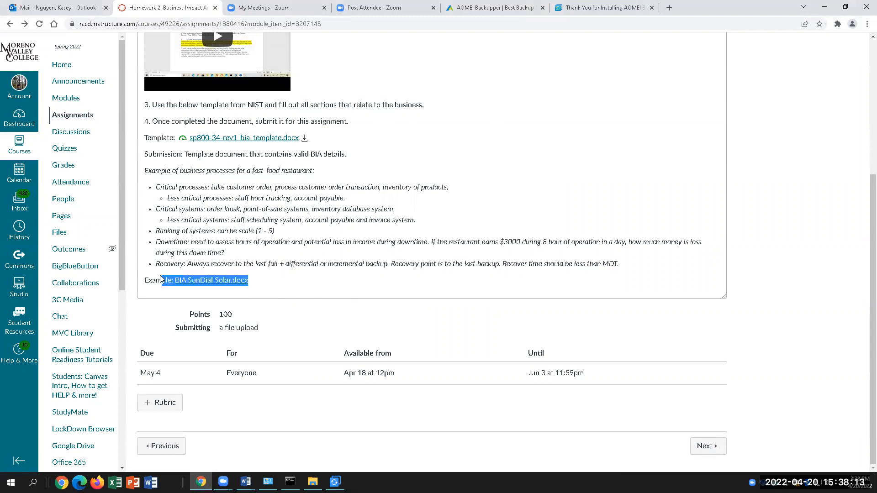
click(279, 280)
scroll(403, 262, up, 1)
scroll(402, 258, up, 2)
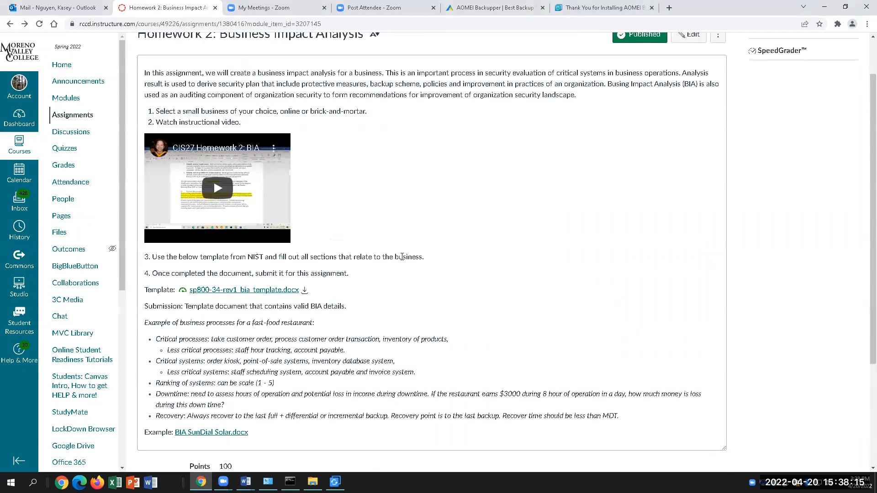
scroll(399, 252, down, 2)
drag(250, 311, 171, 311)
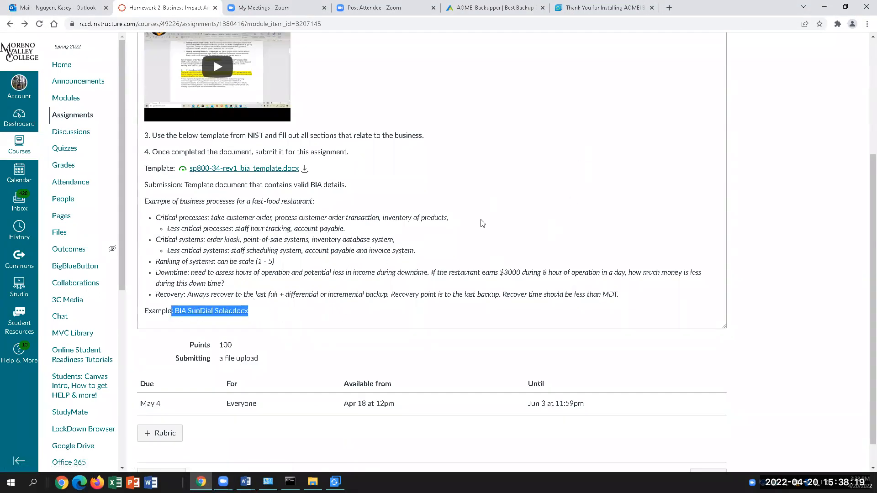
scroll(483, 223, up, 1)
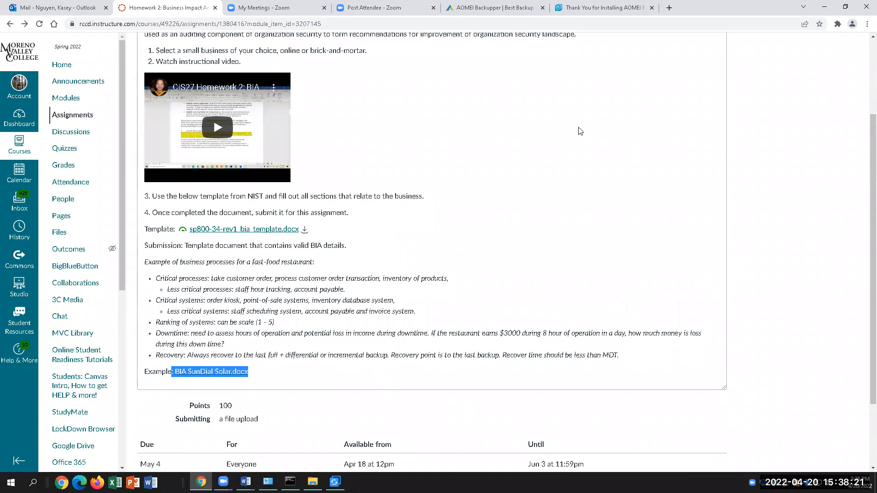
Switch back to the BIA template in Word and review its Purpose section with the three BIA steps
click(246, 482)
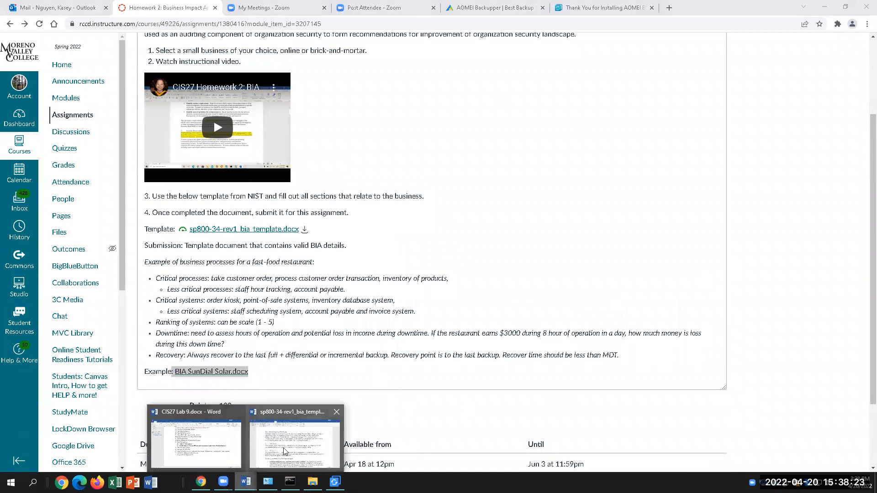
click(295, 441)
scroll(447, 311, down, 3)
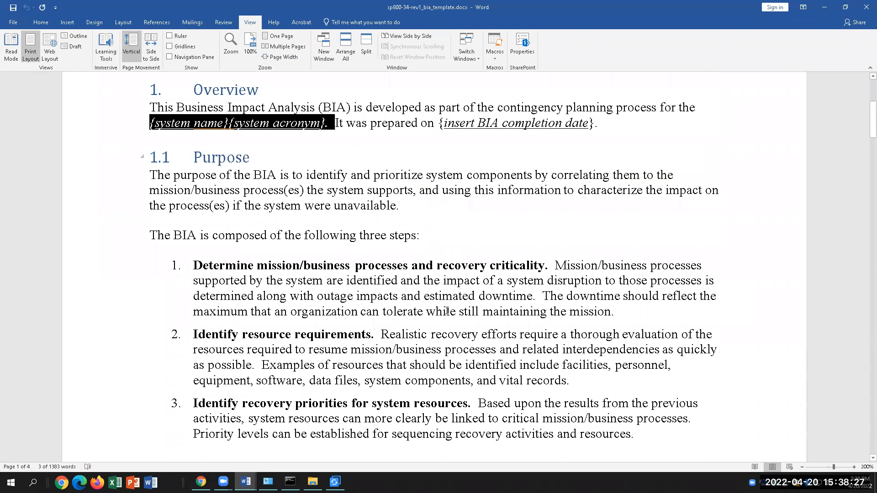
Examine the Overview section, highlighting the contingency planning process wording and the system name, acronym and BIA completion date placeholders
scroll(446, 320, up, 1)
scroll(440, 352, up, 3)
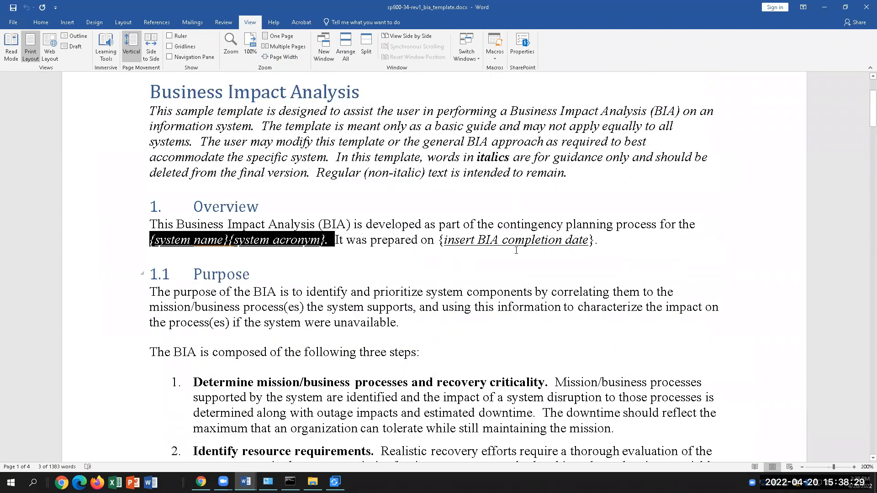
drag(498, 225, 698, 225)
drag(336, 239, 155, 240)
click(343, 255)
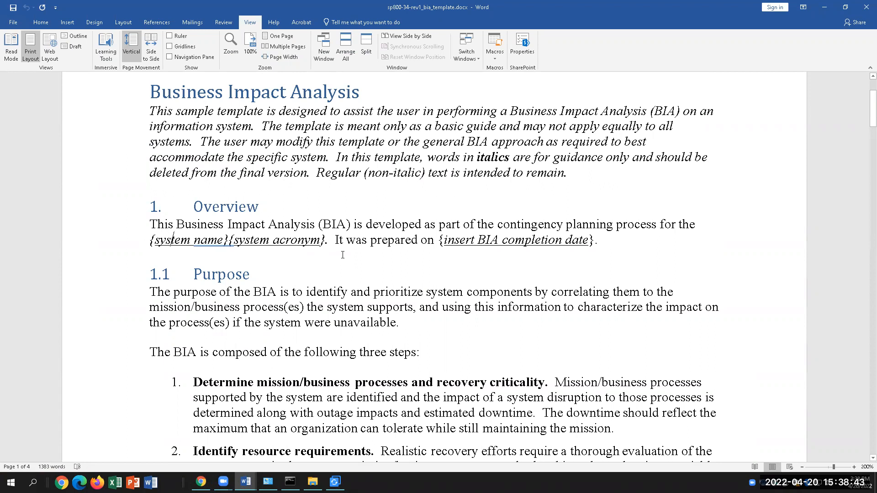
click(210, 240)
drag(310, 240, 155, 241)
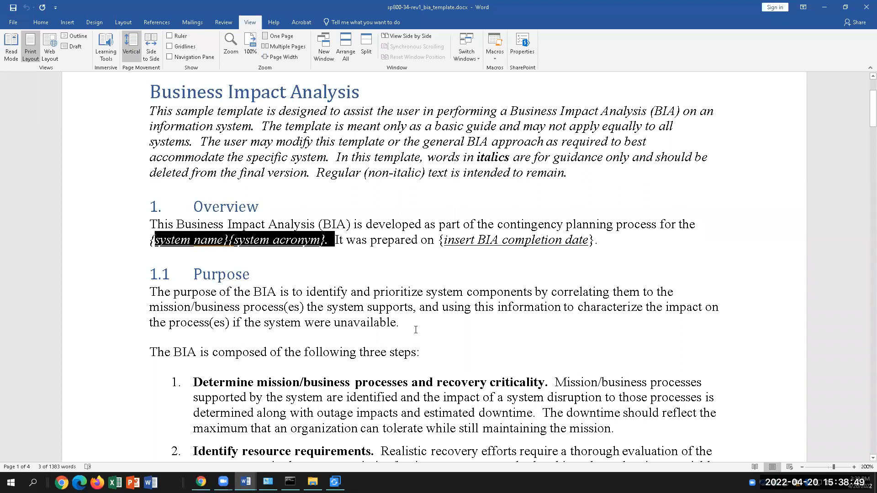
drag(608, 241, 444, 241)
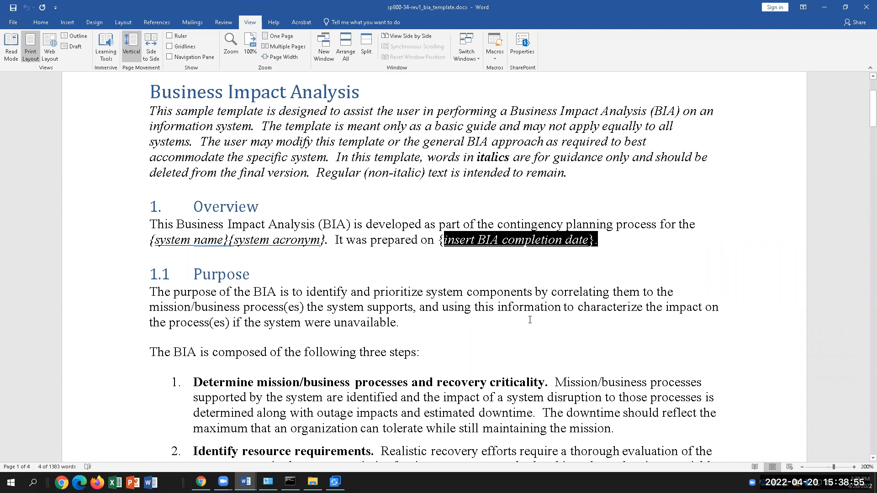
Replace the Overview's system name and acronym placeholders with "HR Database" and its completion date placeholder with "April 20, 2022"
drag(147, 239, 329, 240)
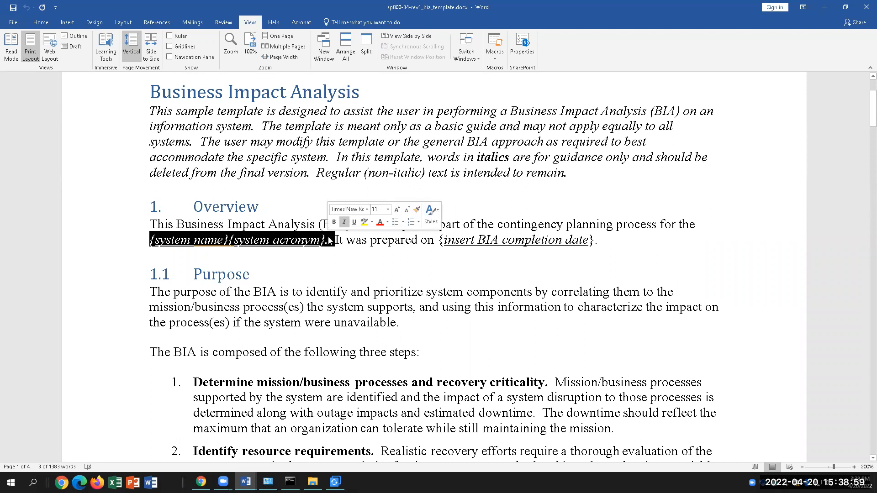
key(Delete)
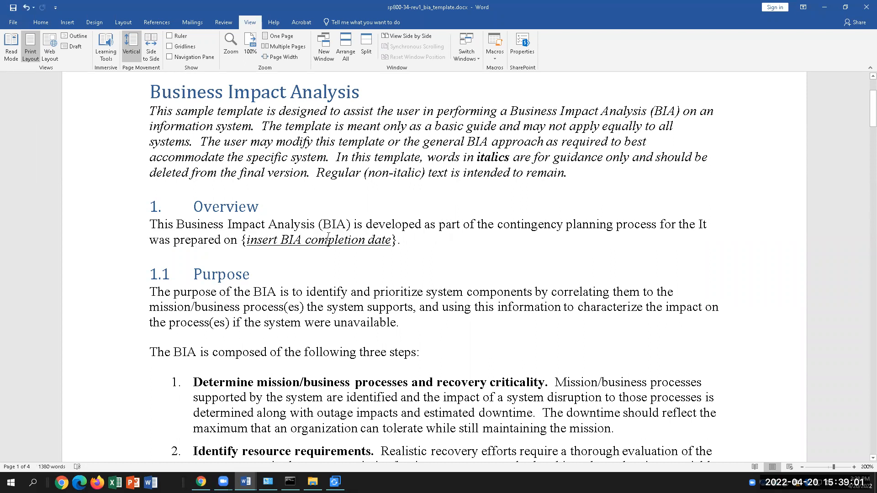
text(HR Databa)
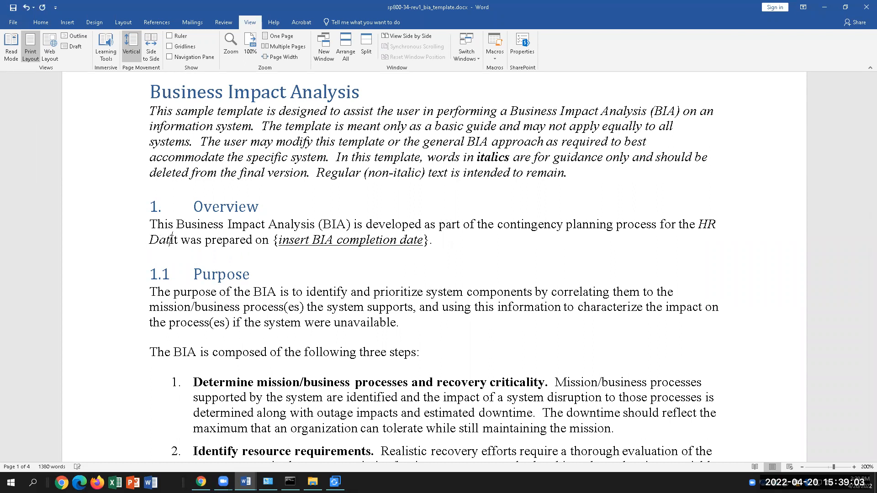
text(se)
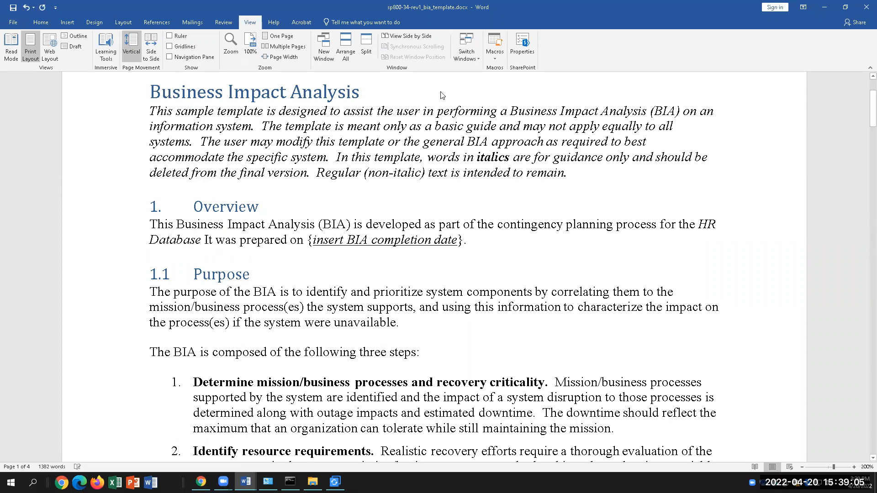
drag(466, 240, 309, 246)
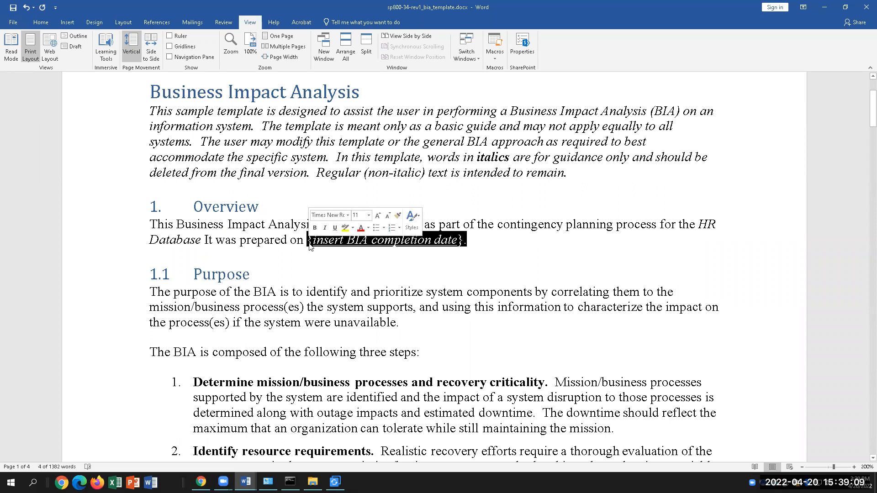
text(April 20, 2022)
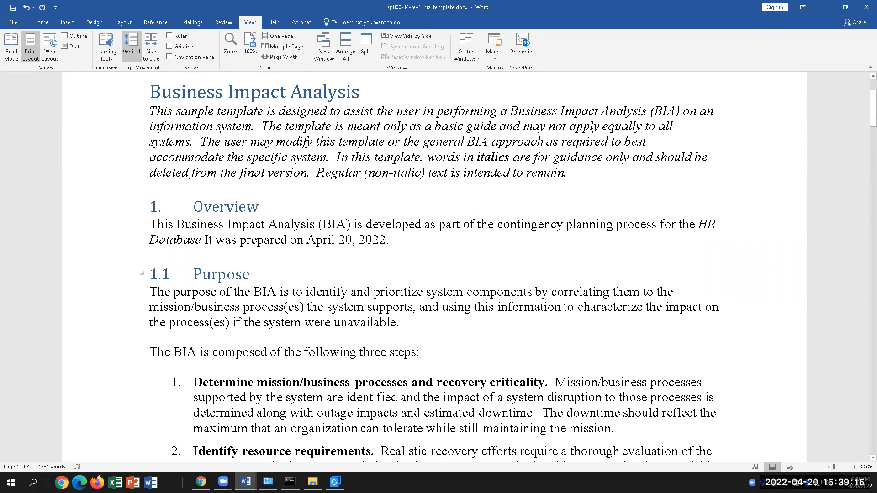
Review the Purpose section, highlighting the wording on prioritizing system components and the first BIA step on business processes and recovery criticality
scroll(490, 279, down, 1)
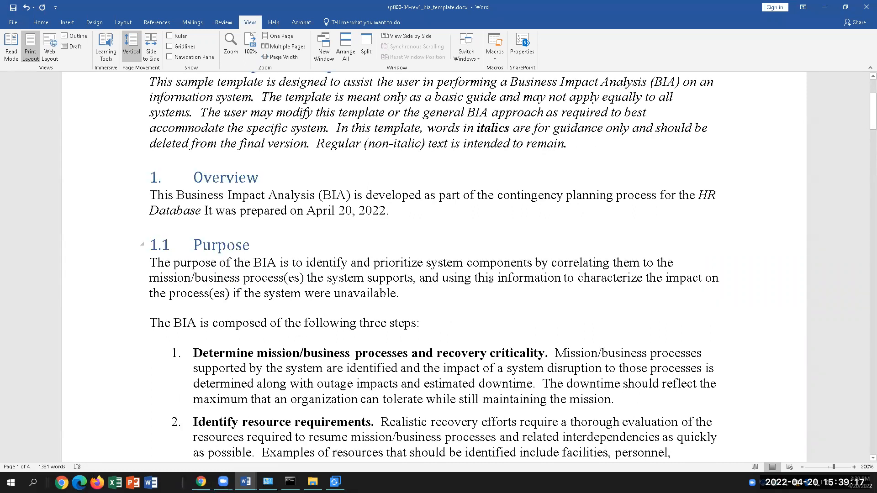
scroll(484, 306, down, 4)
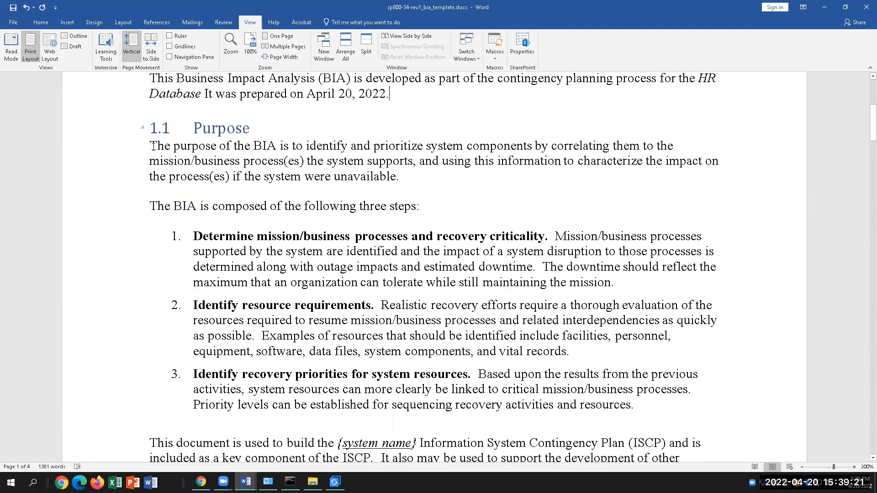
drag(148, 146, 355, 267)
click(398, 374)
drag(373, 145, 533, 143)
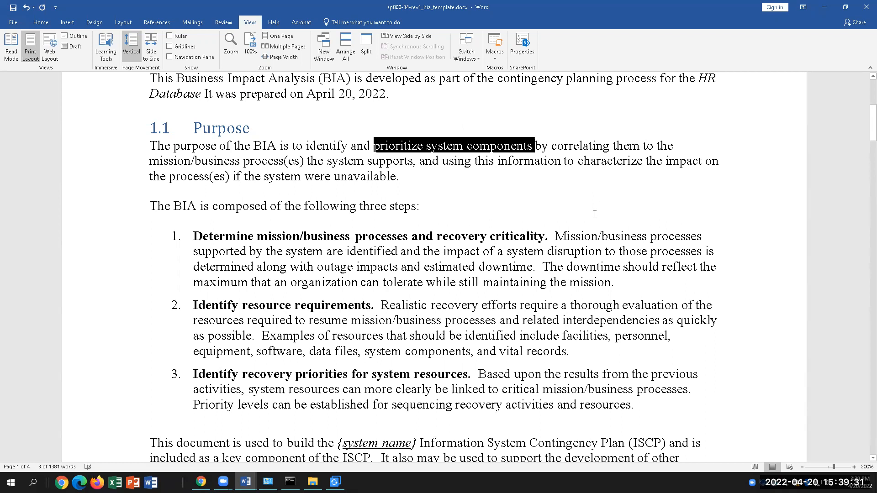
click(402, 266)
scroll(438, 292, down, 1)
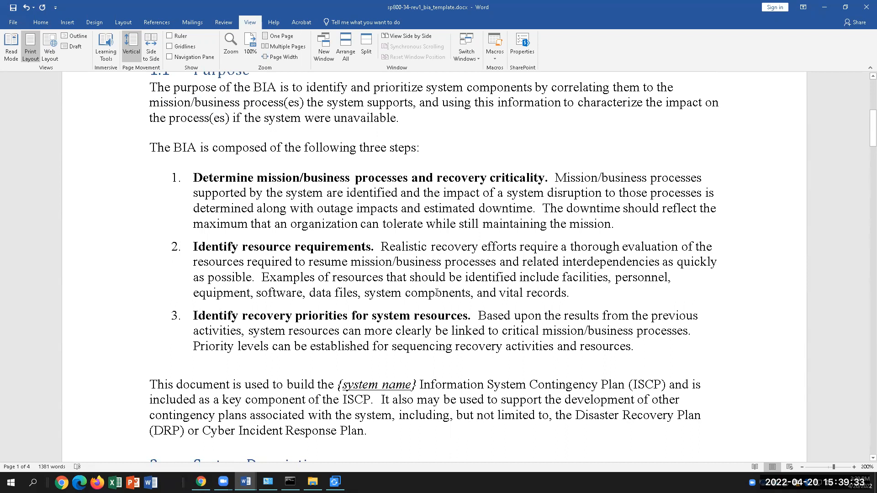
drag(194, 178, 425, 224)
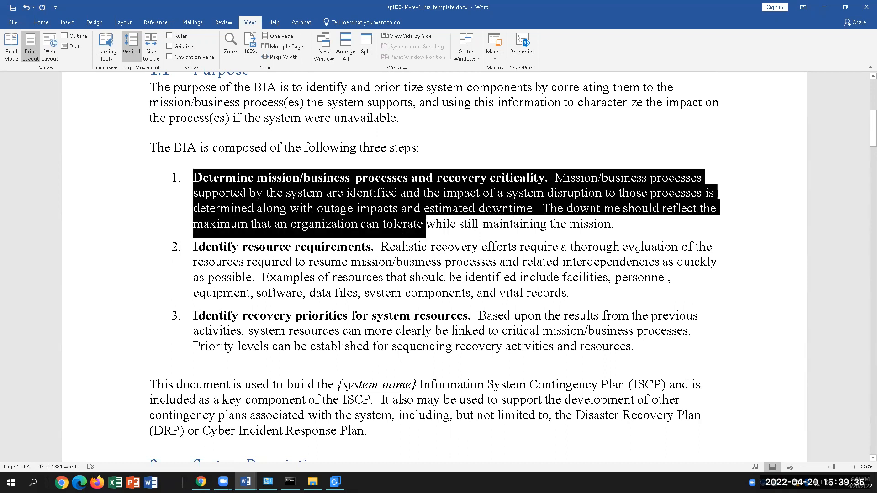
click(660, 230)
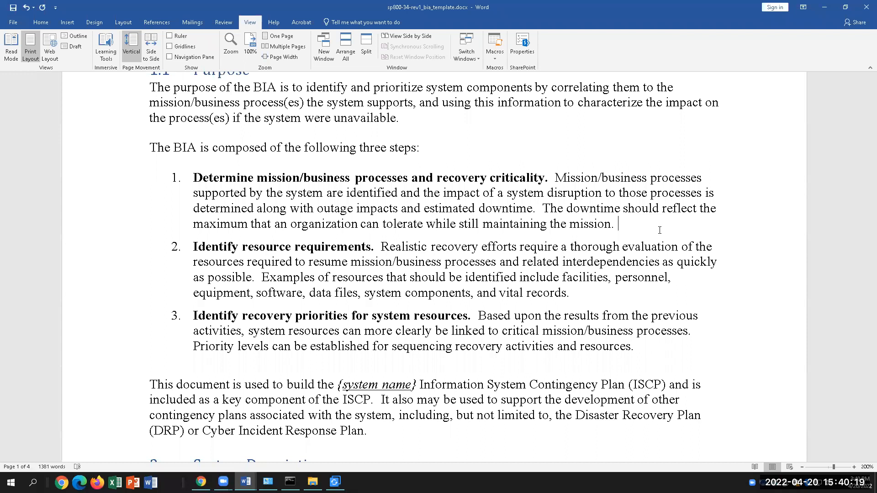
Look back at the completed Overview text, then review the BIA steps on resource requirements and recovery priorities for system resources
scroll(659, 229, up, 4)
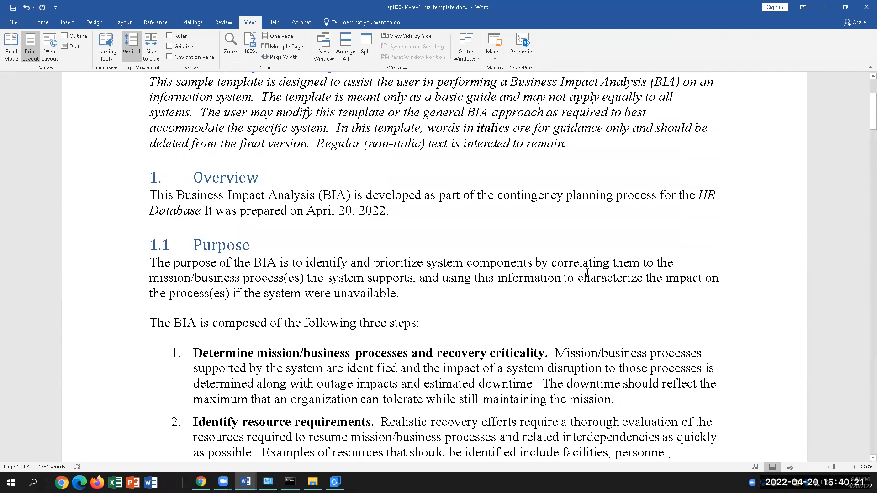
drag(150, 211, 198, 221)
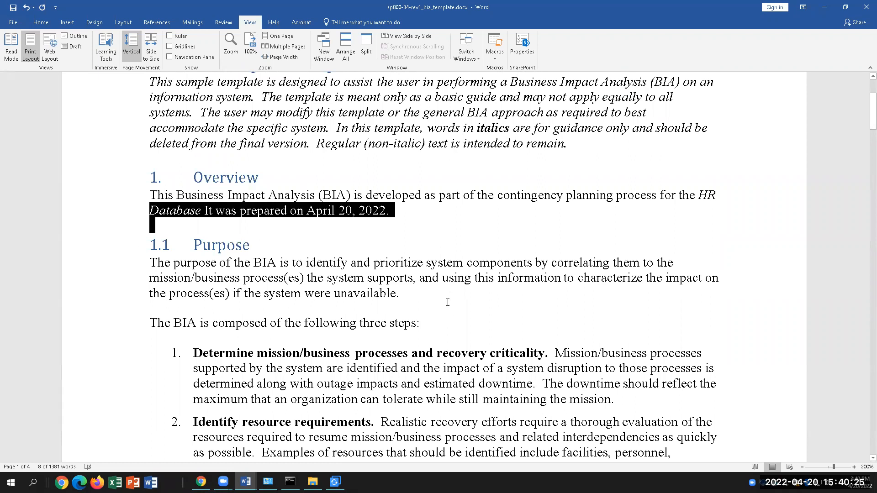
click(470, 294)
scroll(484, 323, down, 4)
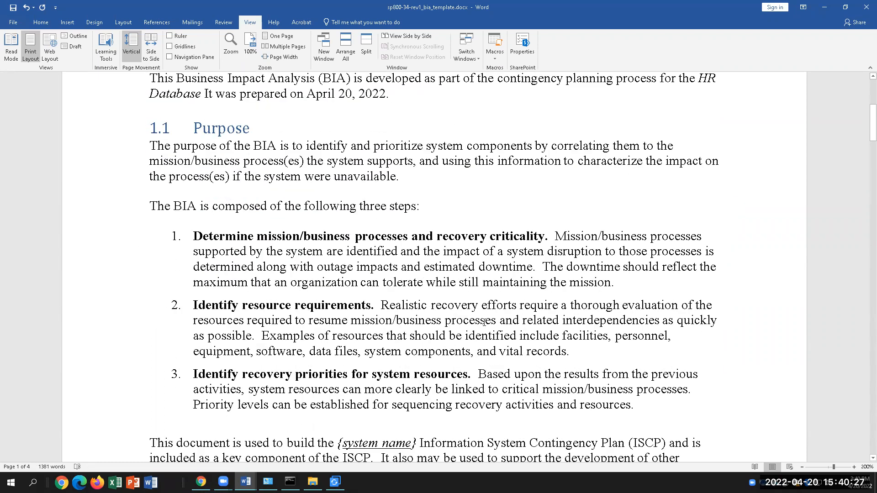
drag(174, 148, 398, 209)
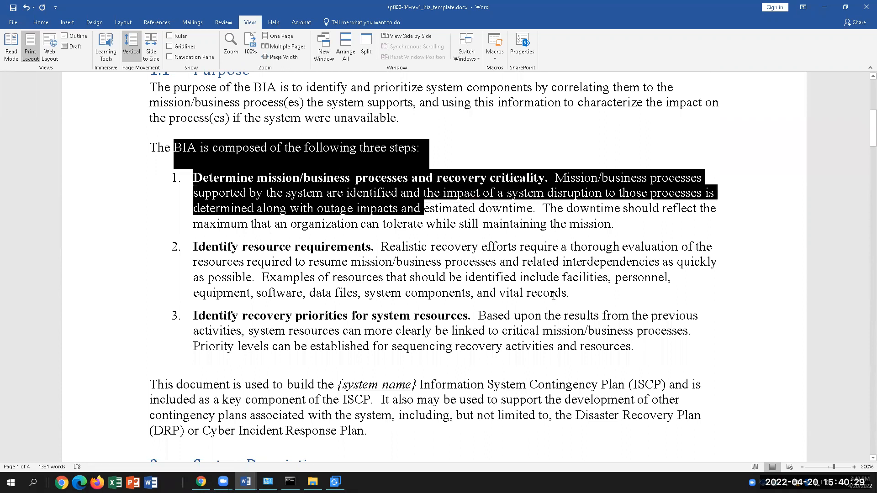
click(428, 277)
drag(195, 244, 388, 252)
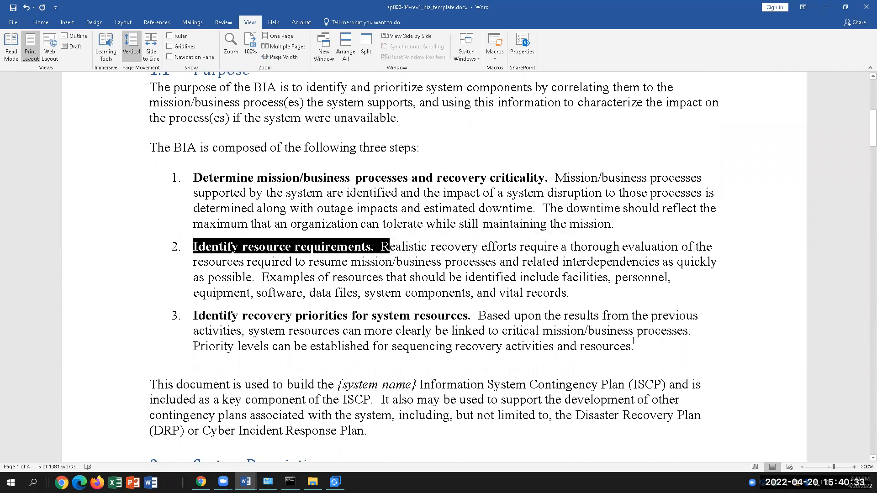
click(624, 308)
scroll(624, 310, down, 3)
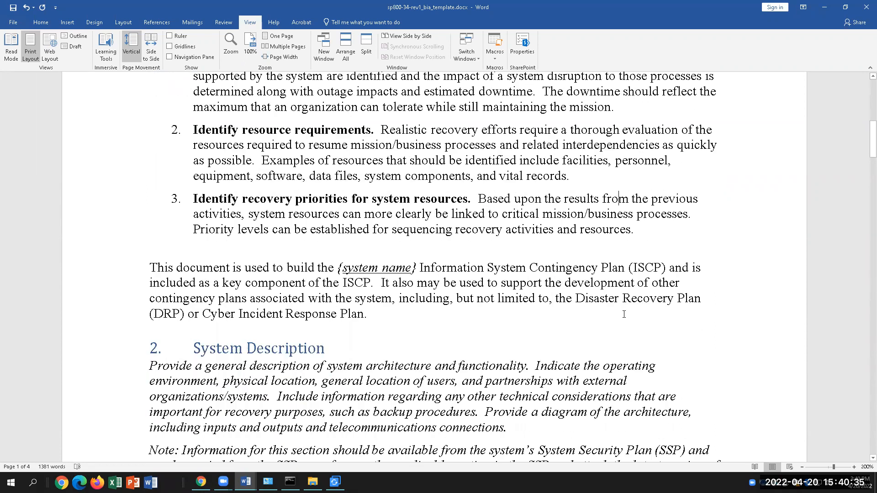
drag(254, 198, 414, 199)
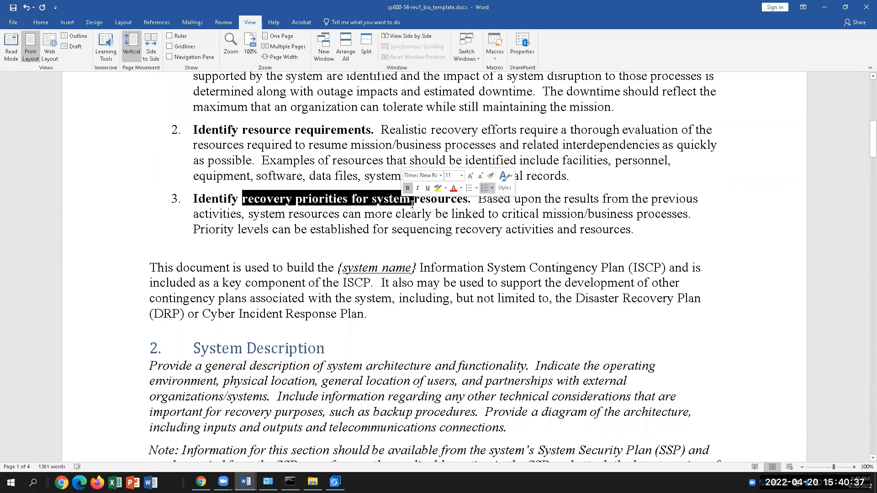
click(394, 250)
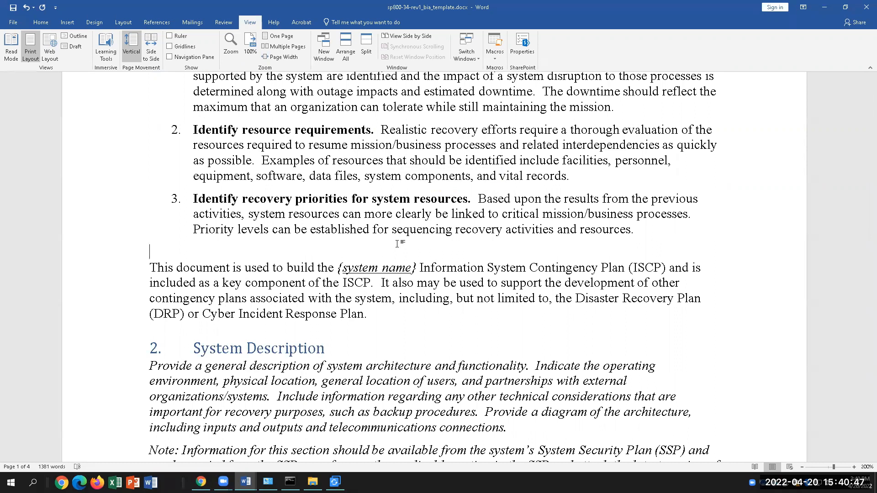
Replace the system name placeholder in the ISCP paragraph below the three BIA steps with "HR Database Server"
drag(419, 270, 338, 269)
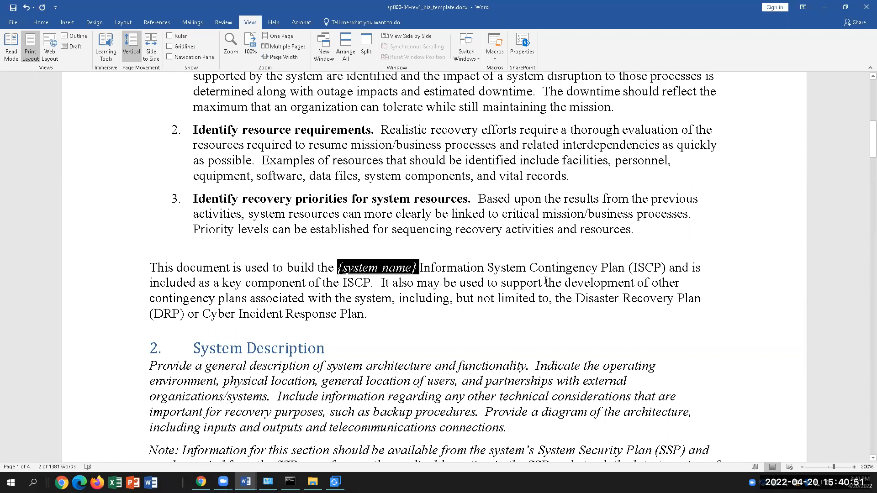
text(Database)
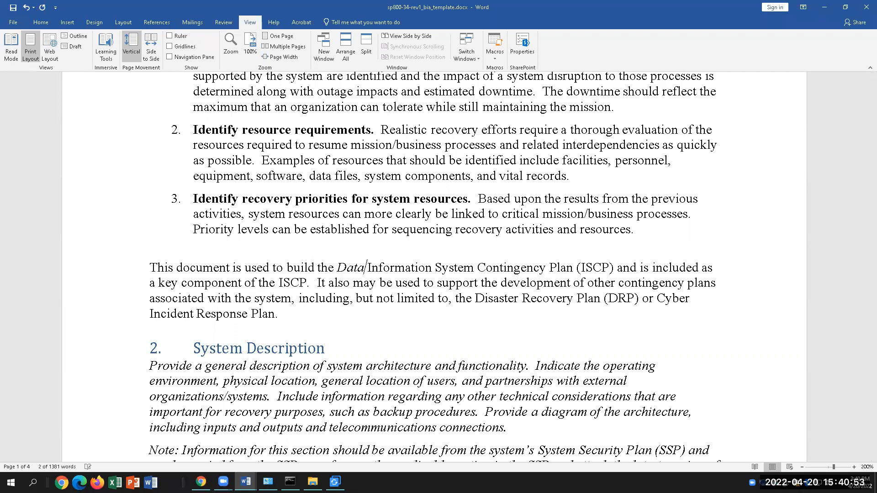
key(BackSpace)
key(BackSpace)
key(BackSpace)
key(BackSpace)
key(BackSpace)
key(BackSpace)
key(BackSpace)
key(BackSpace)
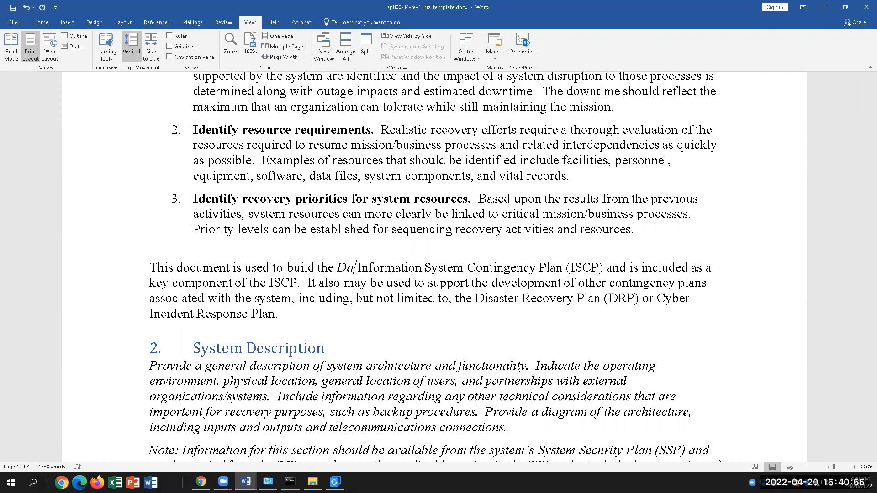
text(HR )
text(Database Sev)
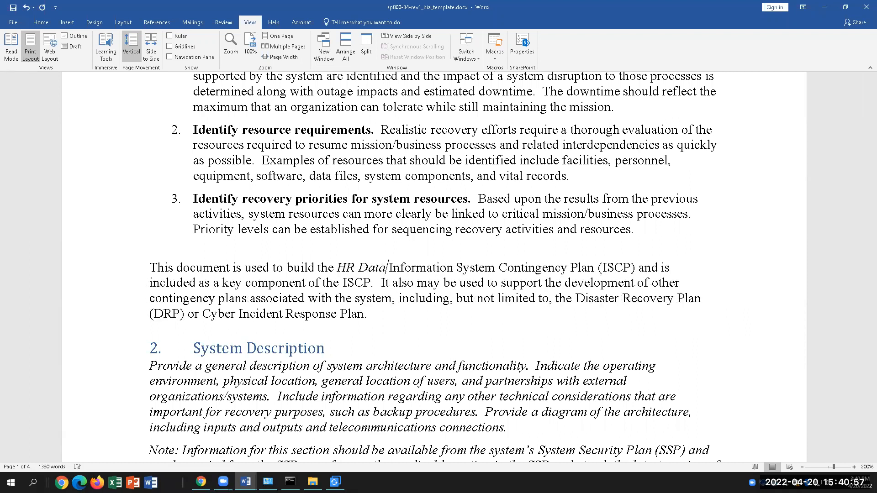
key(BackSpace)
text(rver)
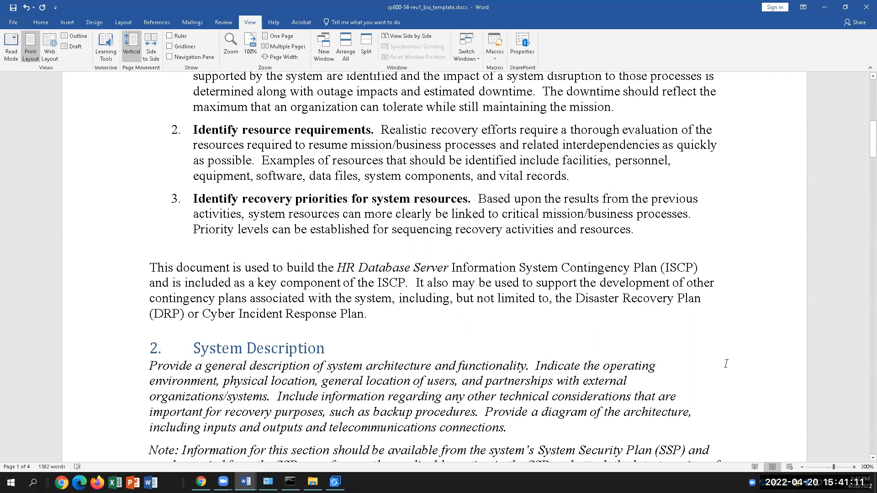
Review the System Description section's instructions on architecture, functionality, operating environment and physical location
scroll(726, 363, down, 5)
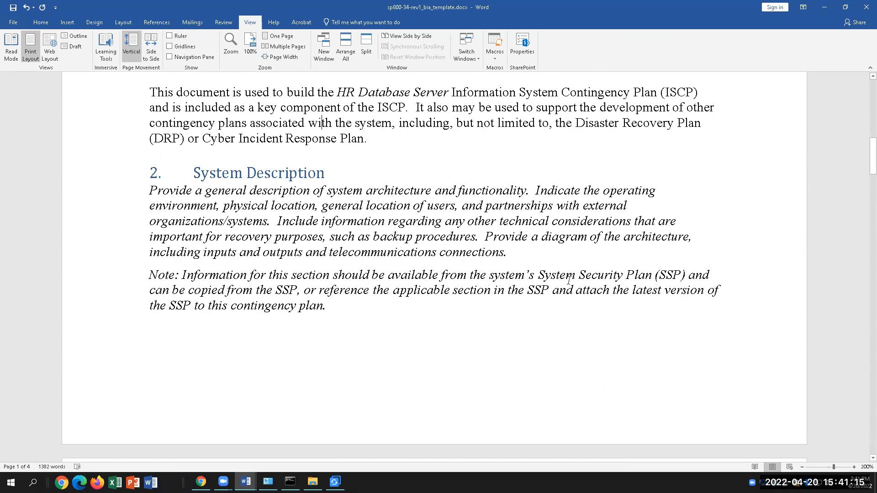
scroll(574, 276, down, 1)
scroll(575, 279, down, 2)
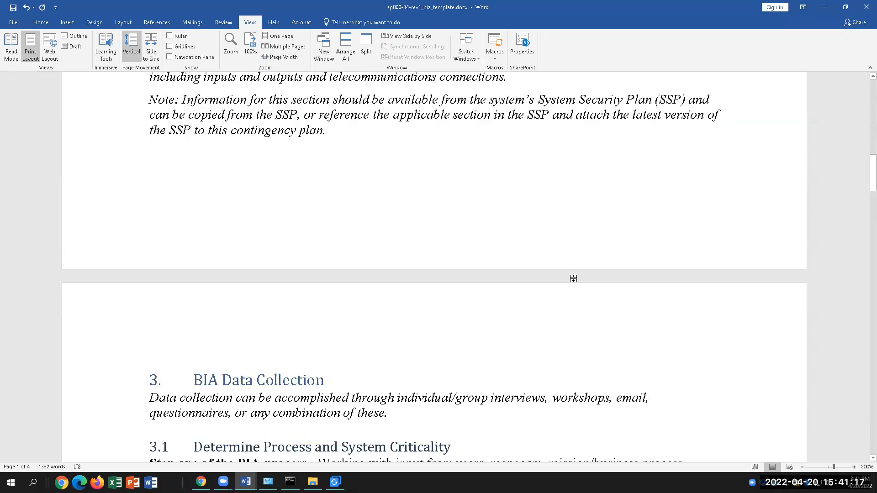
scroll(573, 278, up, 3)
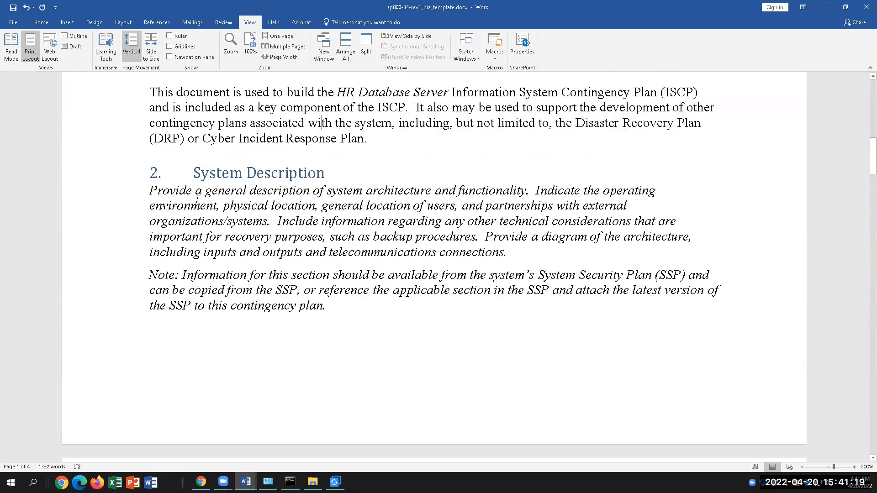
drag(153, 191, 294, 208)
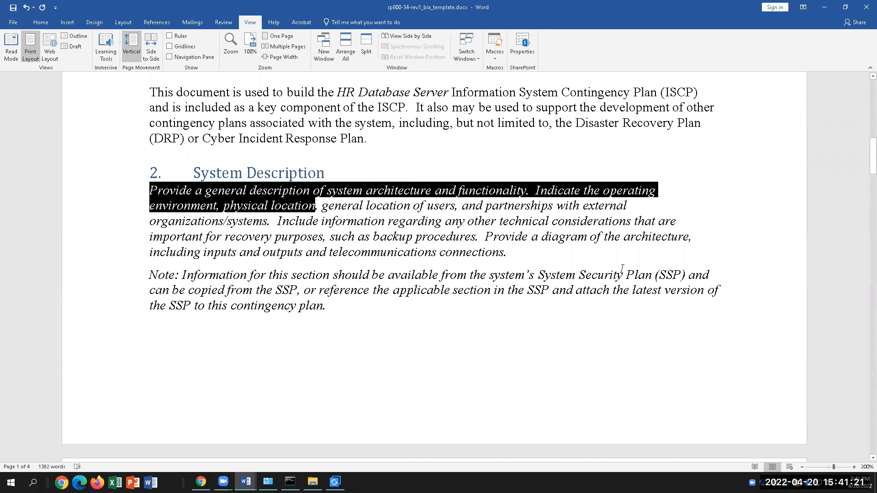
click(515, 251)
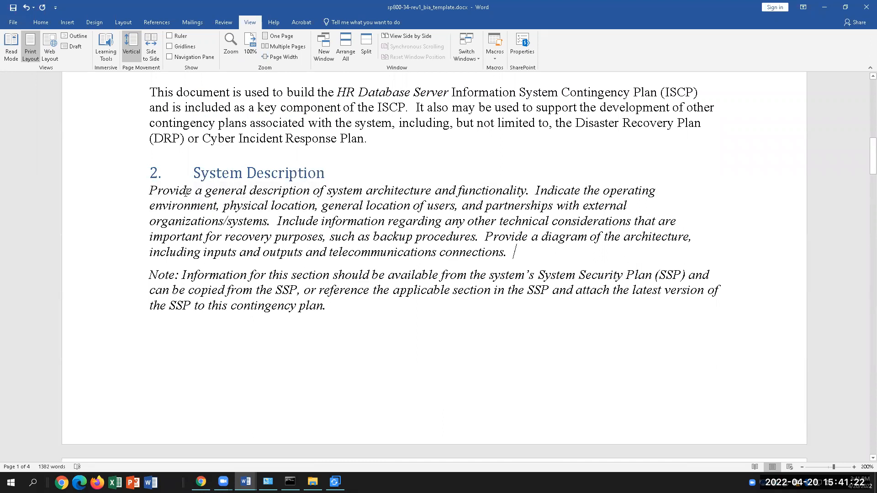
Add a paragraph above the System Description instructions that begins "HR Database server is an Oracle Gen 11 database server,"
click(151, 190)
key(Return)
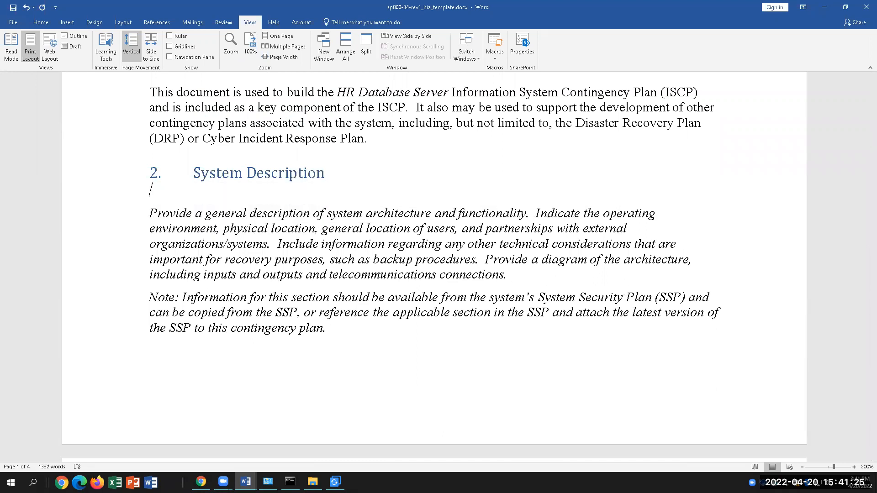
click(38, 23)
click(165, 56)
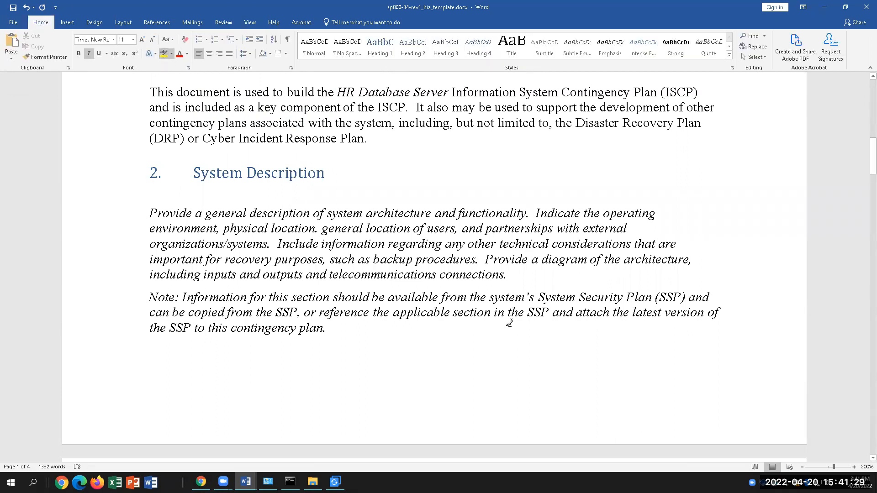
text(HR Database server is an O)
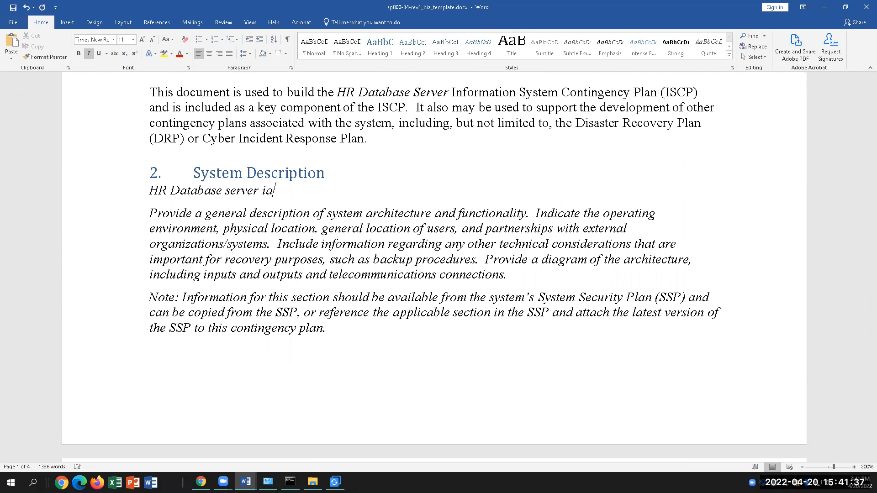
text(rga)
key(BackSpace)
key(BackSpace)
text(acle Gen)
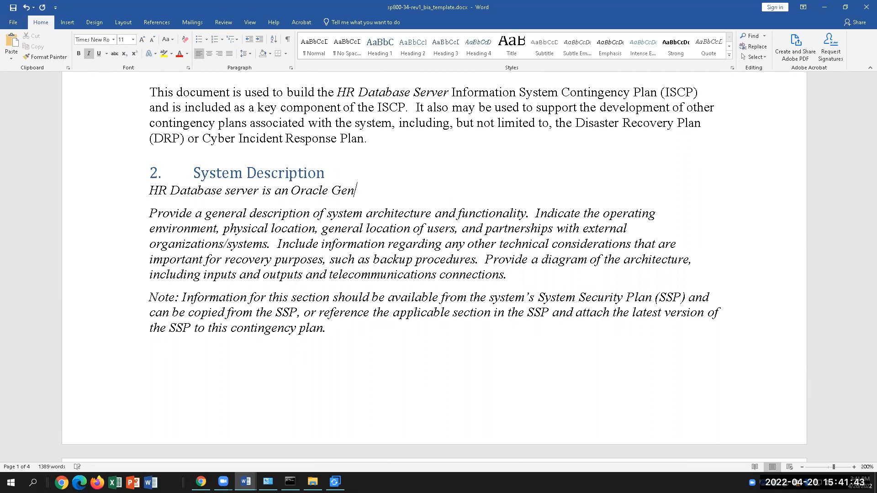
text( 11 database server, whi)
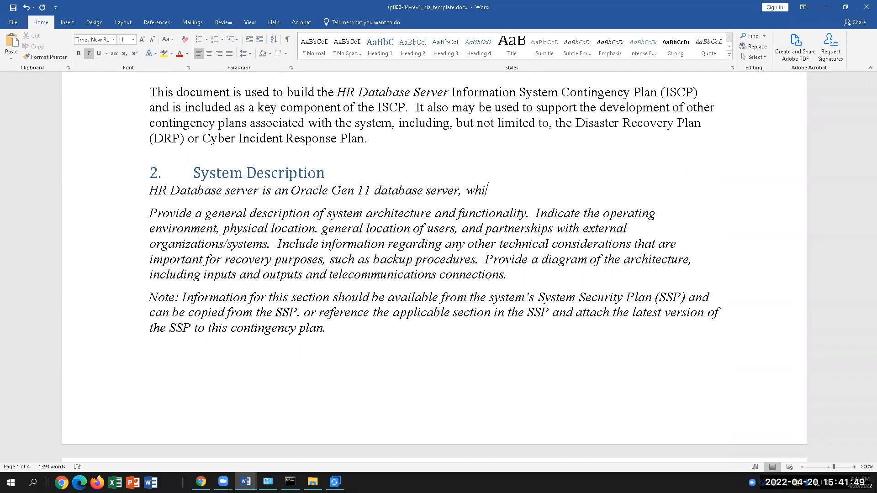
Continue the system description sentence with "which is used to track employee records, salary…"
text(ch is used to ....)
key(BackSpace)
key(BackSpace)
text(track )
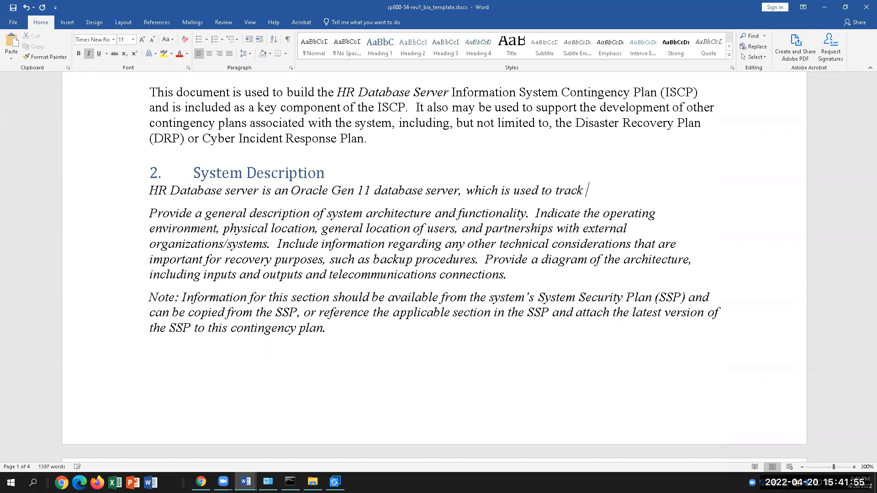
text(employees)
key(BackSpace)
text(records, sala)
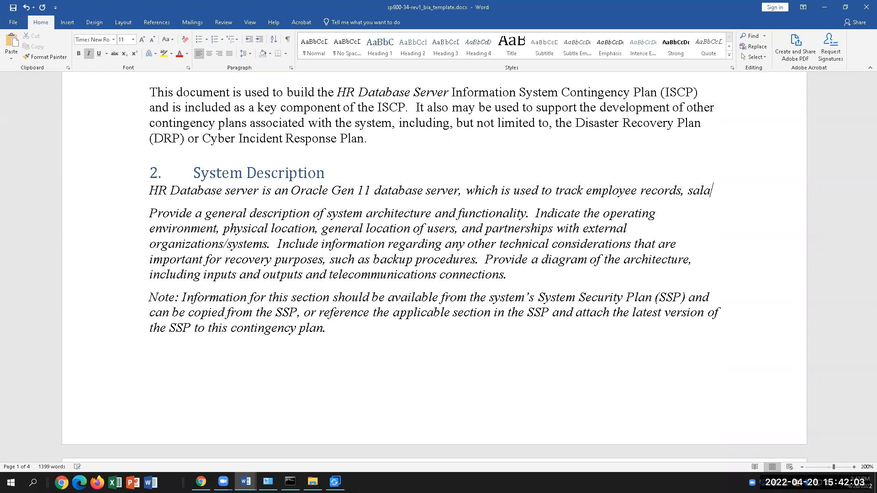
text(ry...)
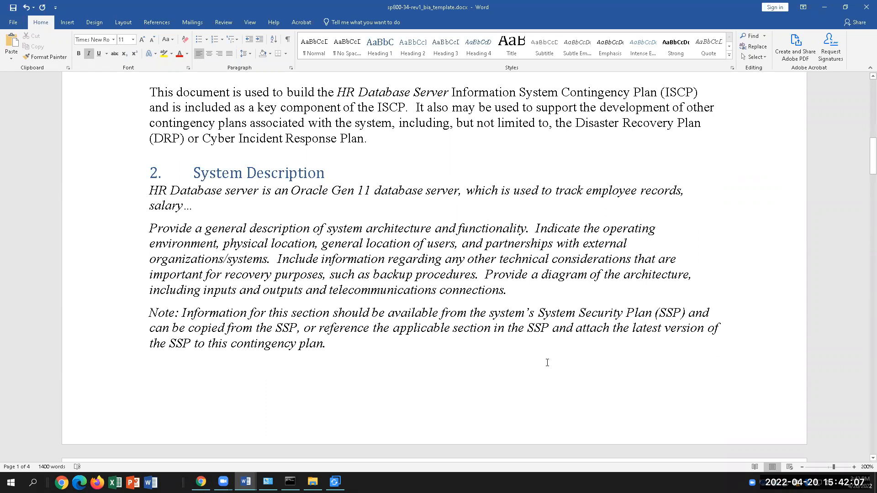
Highlight the new HR Database server description in yellow
click(343, 189)
drag(201, 207, 149, 189)
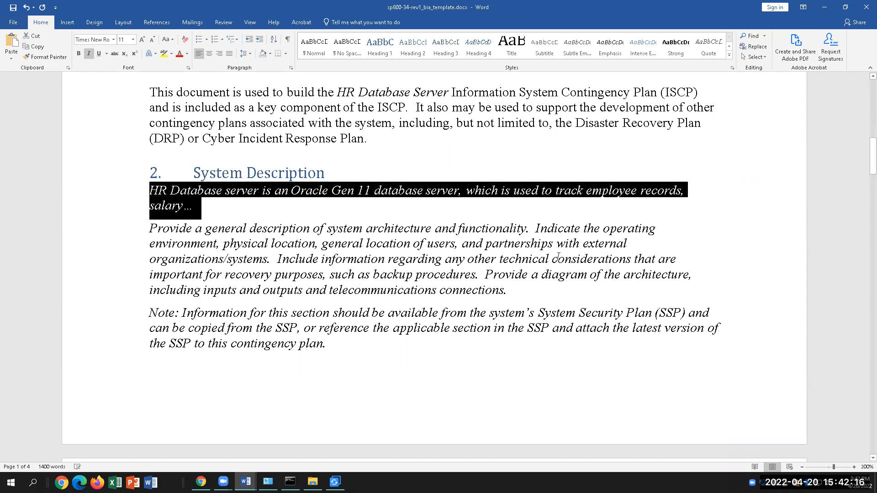
click(164, 53)
key(Left)
Examine the System Description instructions again, marking the system architecture wording and the remaining requirements for the paragraph
scroll(307, 271, down, 1)
drag(150, 170, 440, 233)
click(321, 286)
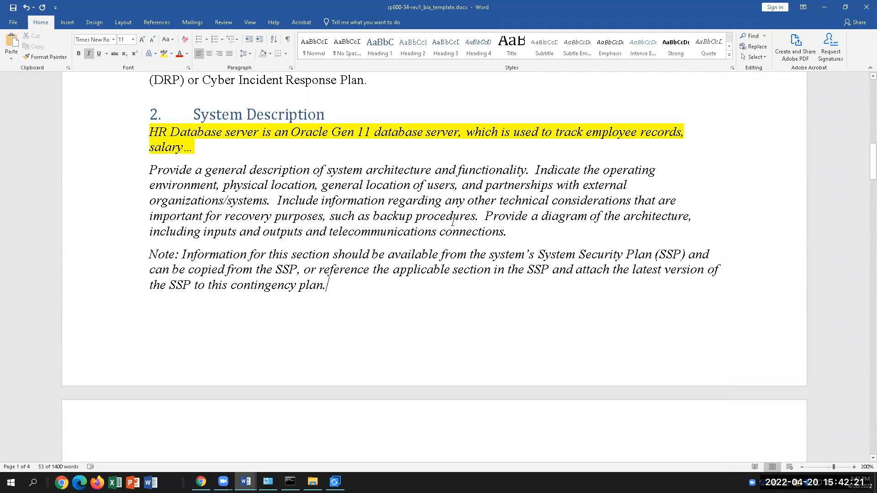
drag(434, 170, 328, 171)
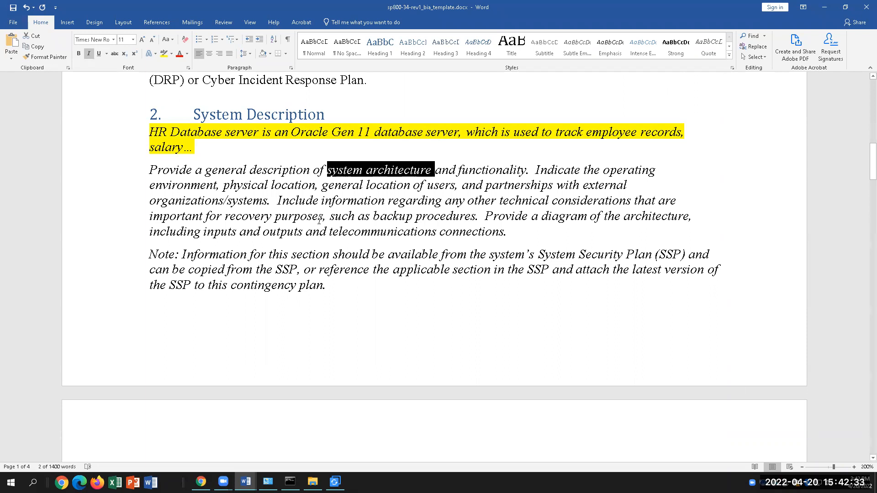
click(218, 135)
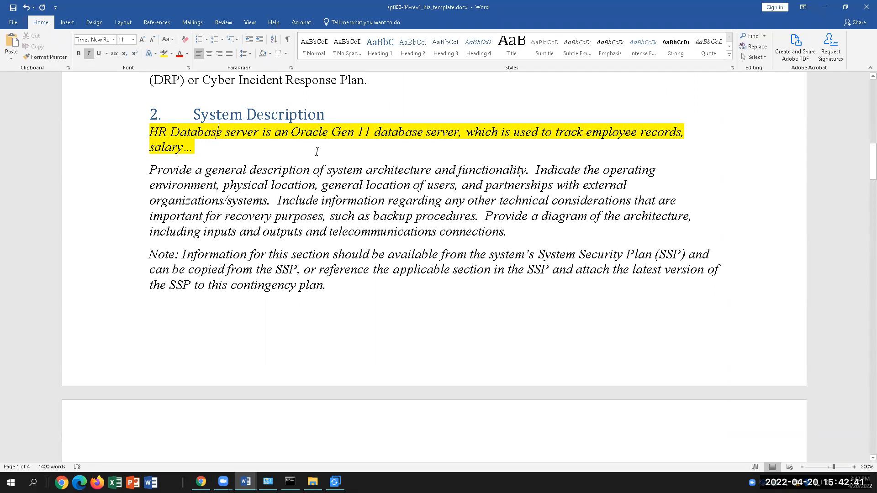
drag(517, 234, 237, 170)
click(384, 281)
click(547, 234)
Review section 3.1's step one of the BIA process and the "Pay vendor invoice" example with its description in the table
scroll(547, 246, down, 3)
scroll(547, 246, down, 4)
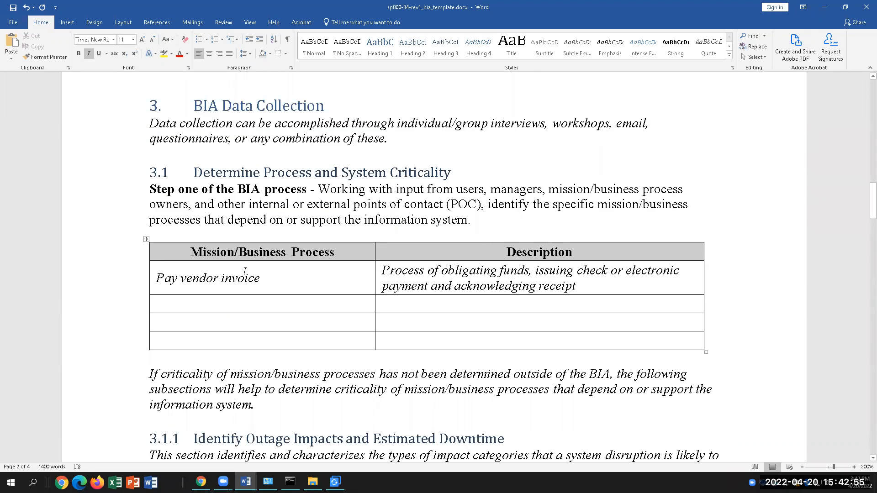
click(231, 304)
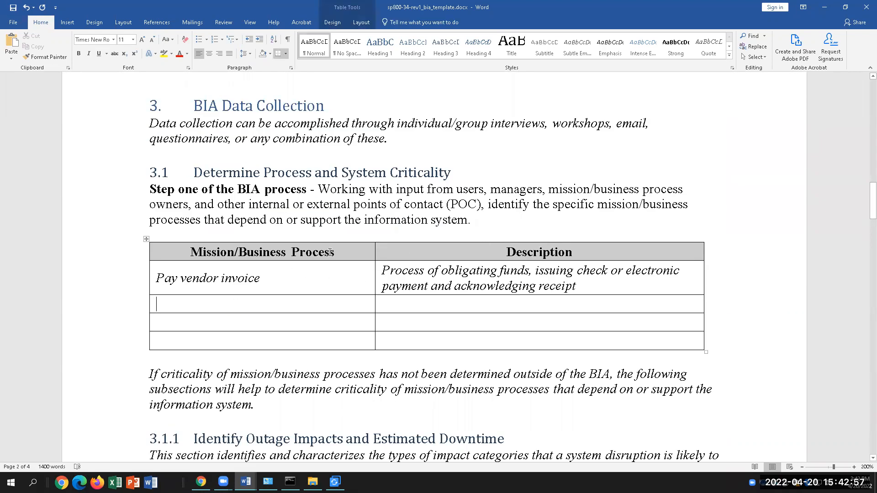
drag(164, 188, 310, 190)
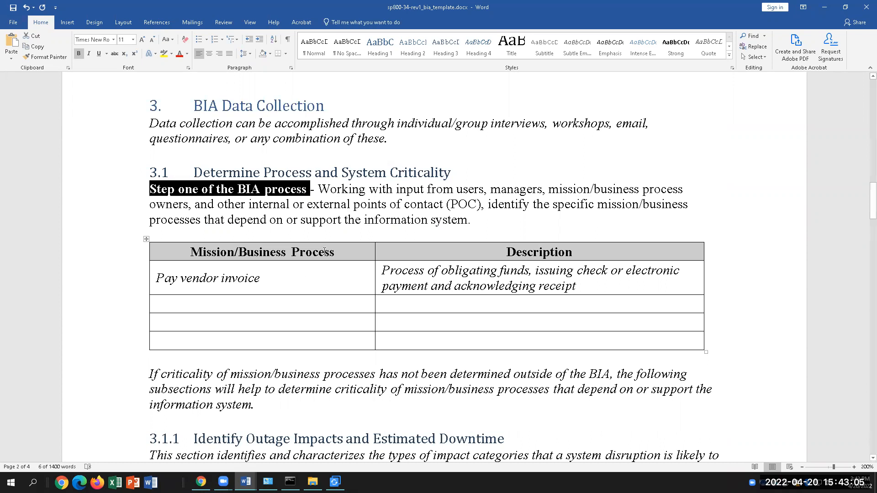
click(192, 300)
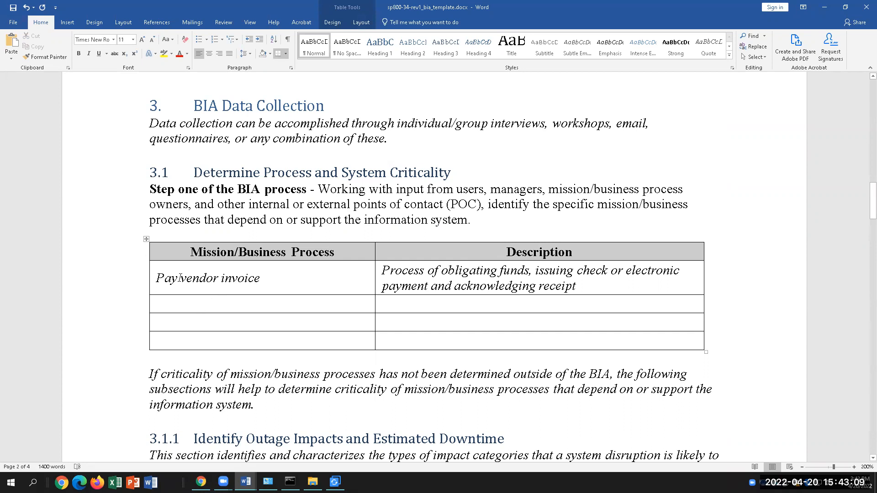
drag(162, 278, 261, 280)
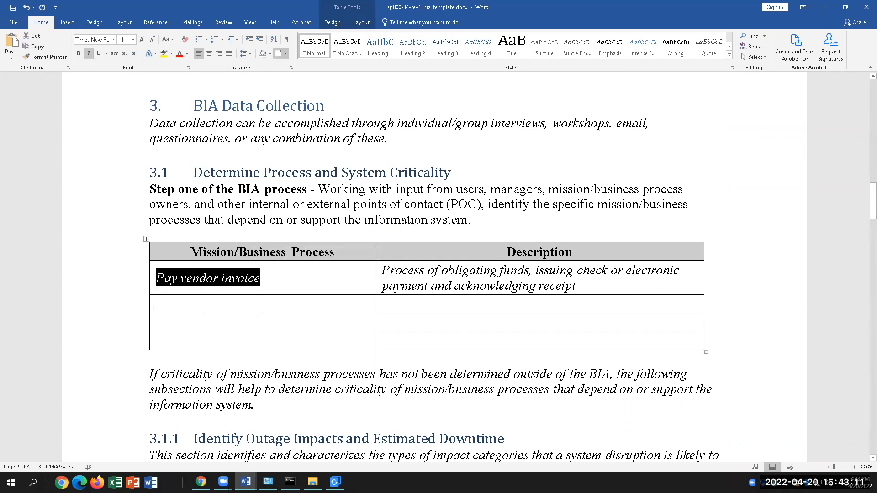
click(257, 302)
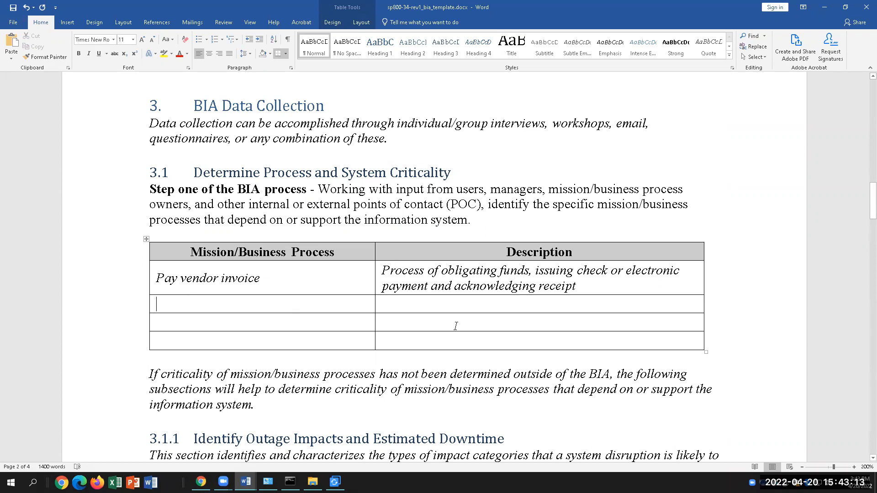
drag(576, 287, 382, 270)
Fill the first two blank Mission/Business Process cells with "Input new employees into database" and "Process hiring in database", highlighted in yellow
click(249, 305)
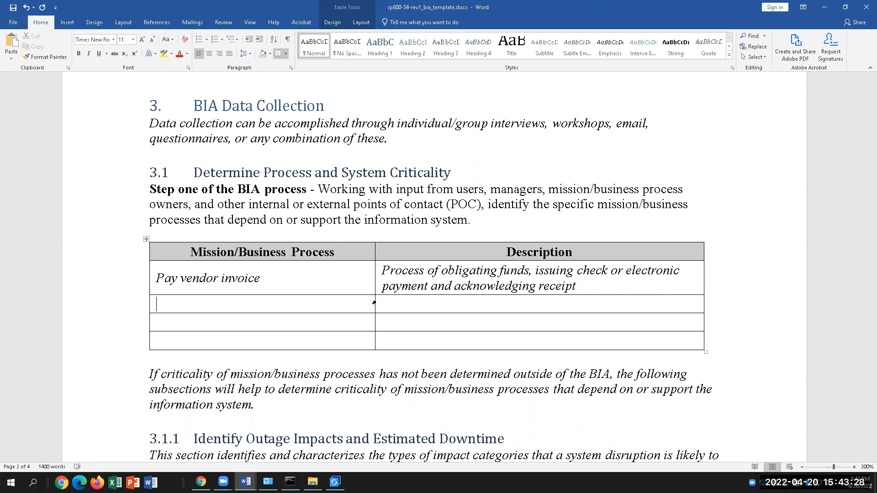
text(Input u)
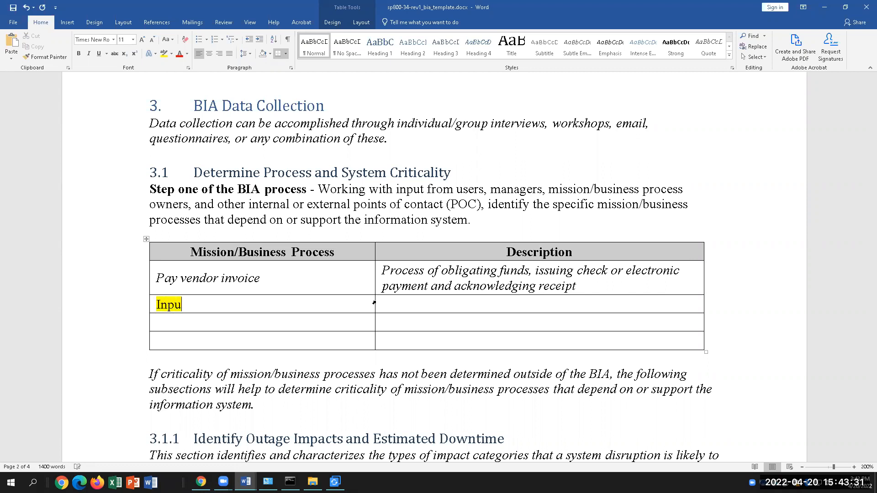
text(ser)
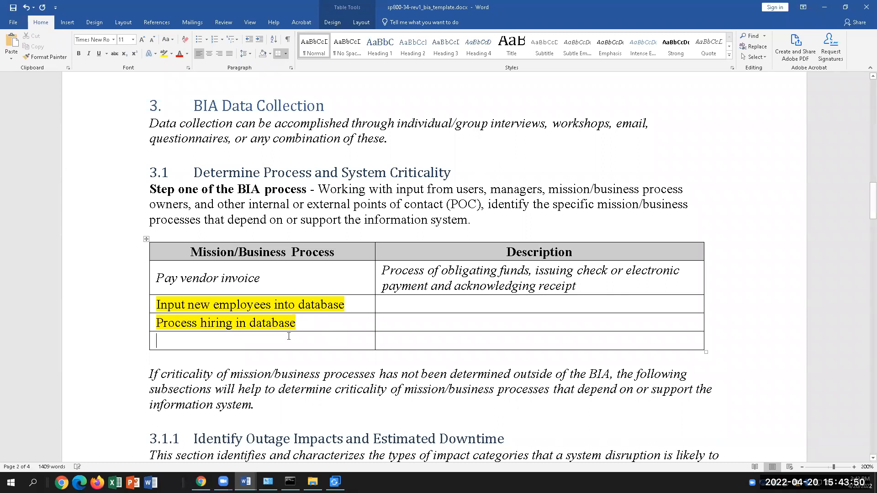
Enter "Setup account payable to pay employee" as the last business process in the section 3.1 table
text(SE)
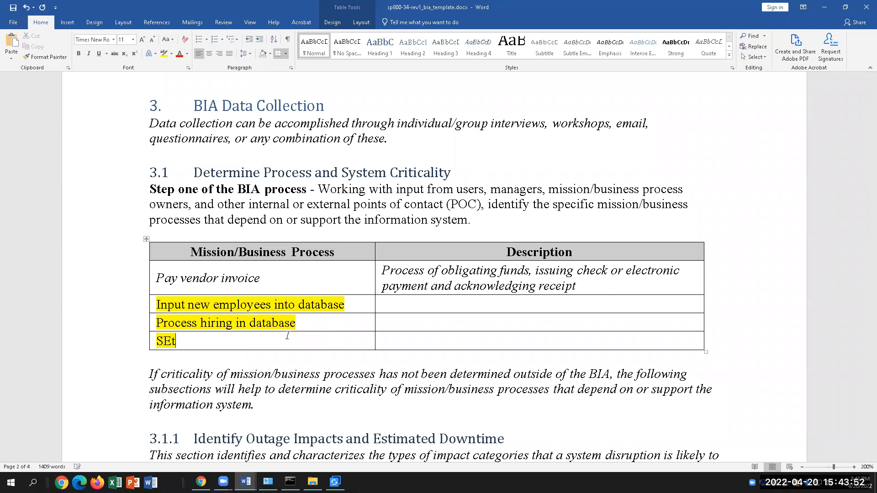
key(BackSpace)
text(etup a)
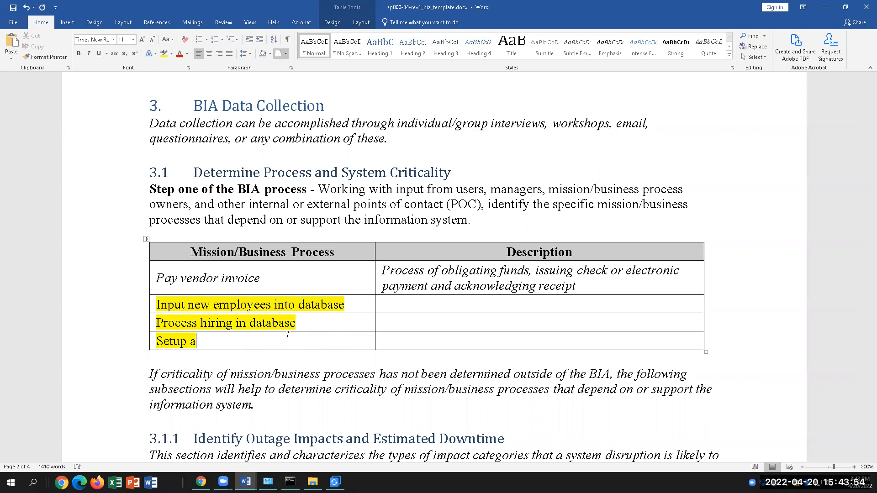
text(ccount payab)
key(BackSpace)
text(ab)
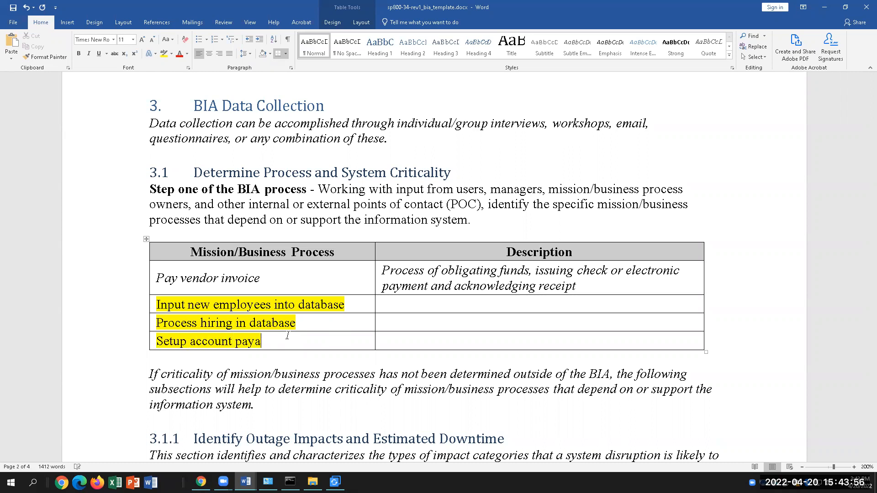
text(le)
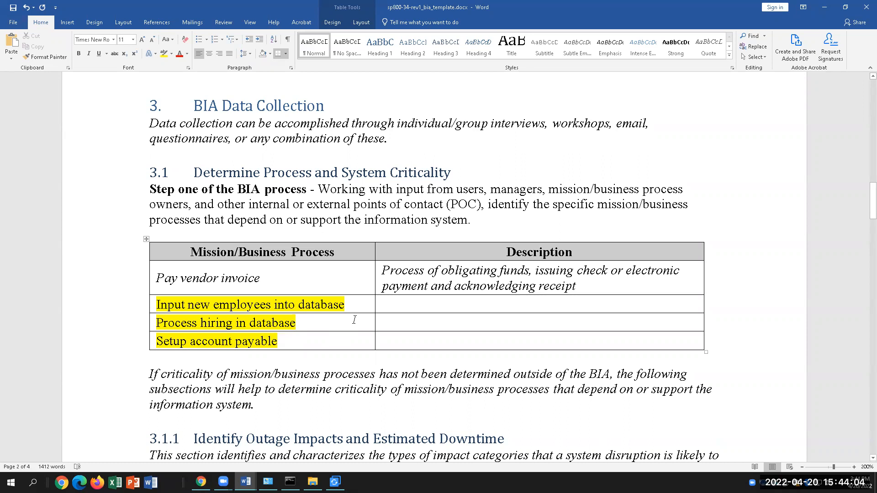
click(311, 346)
text(to pay )
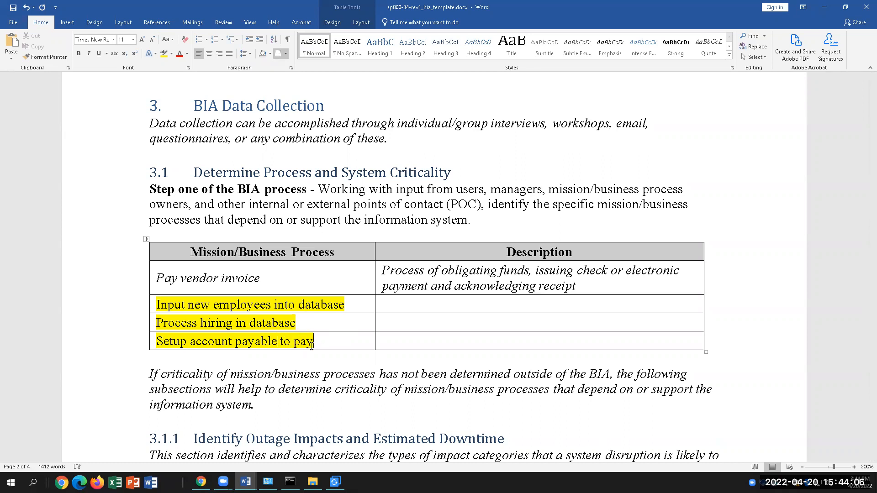
text(employee)
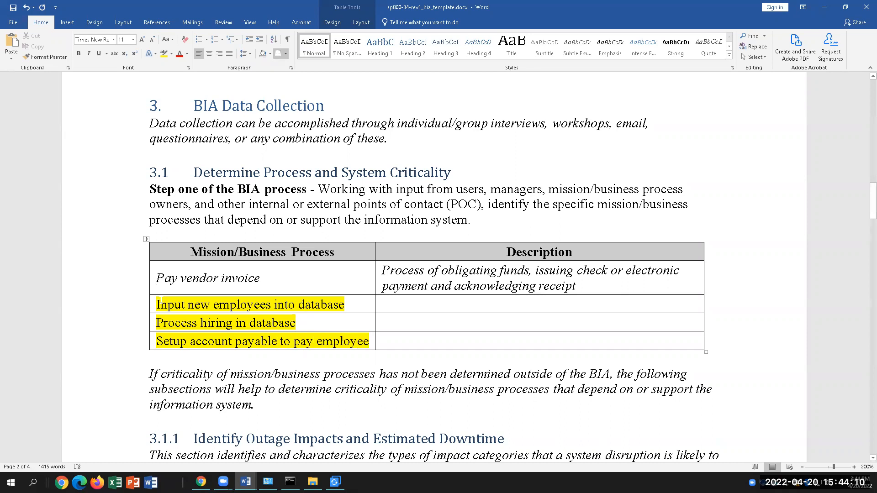
Look over the three added business processes and the Description cell for the new-employee process
drag(157, 305, 370, 342)
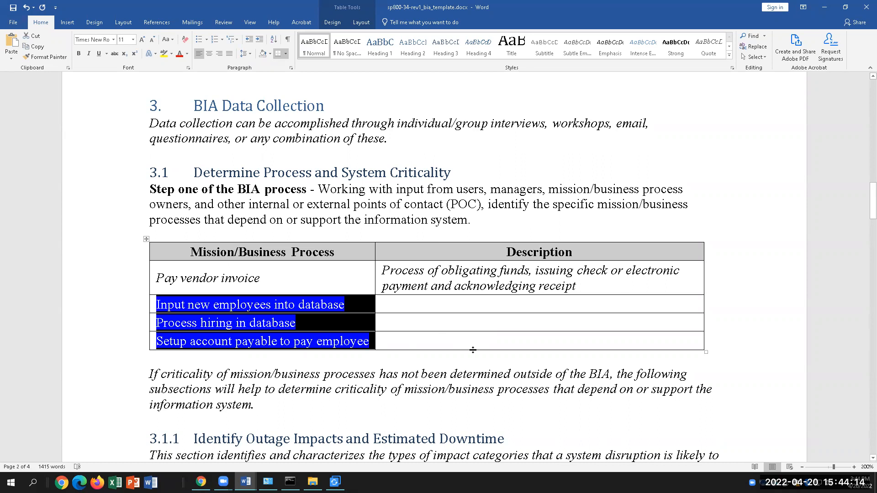
click(438, 303)
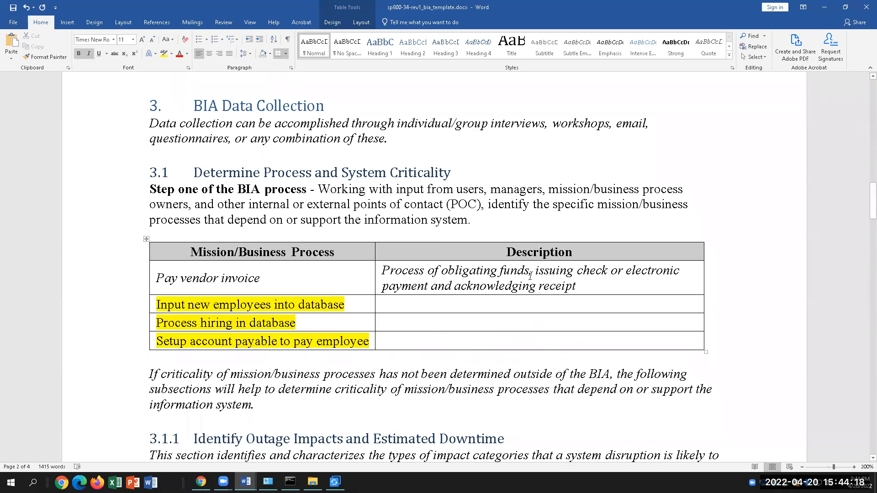
drag(354, 305, 161, 305)
click(465, 309)
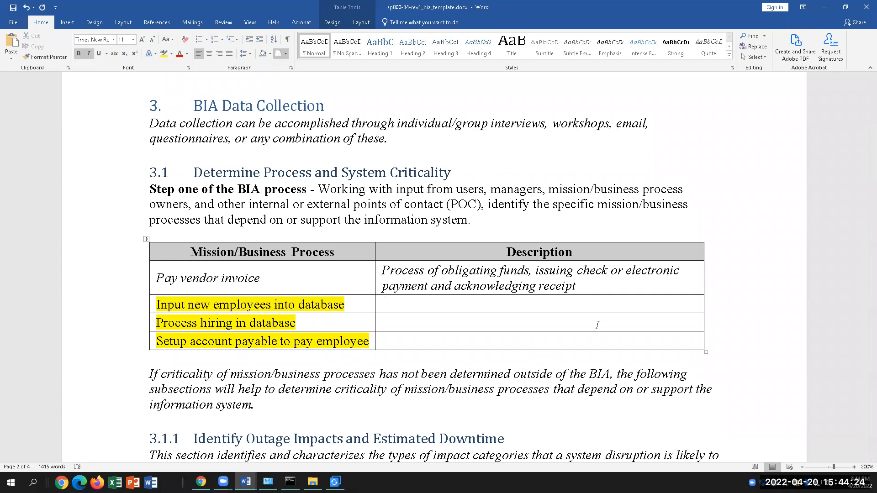
Enter "HR manager setup user account" as the description of the "Input new employees into database" process
text(HR manager set)
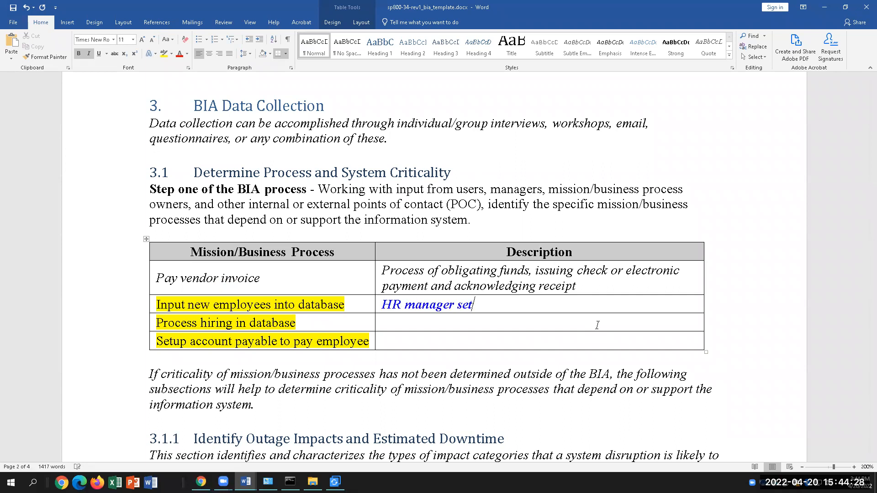
text(up user account)
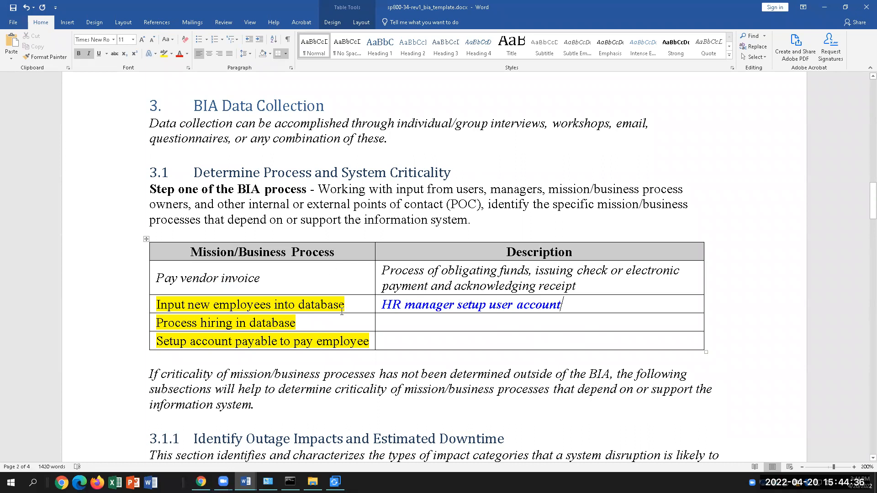
click(452, 341)
drag(336, 255, 190, 252)
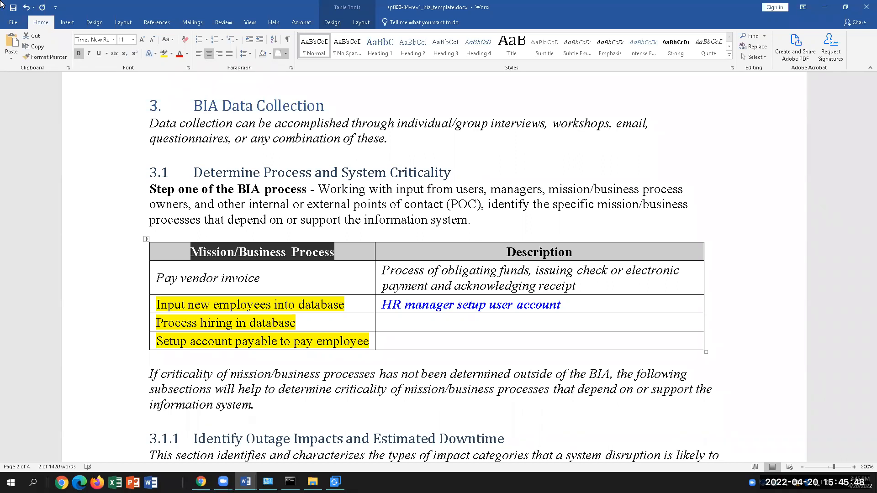
Read section 3.1.1 and the Outage Impacts instructions, including the impact category and value placeholders
scroll(429, 265, down, 4)
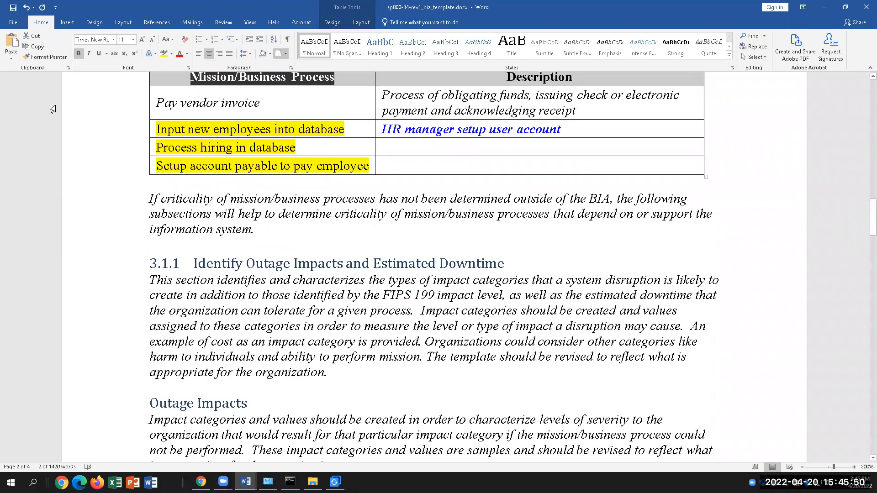
click(354, 128)
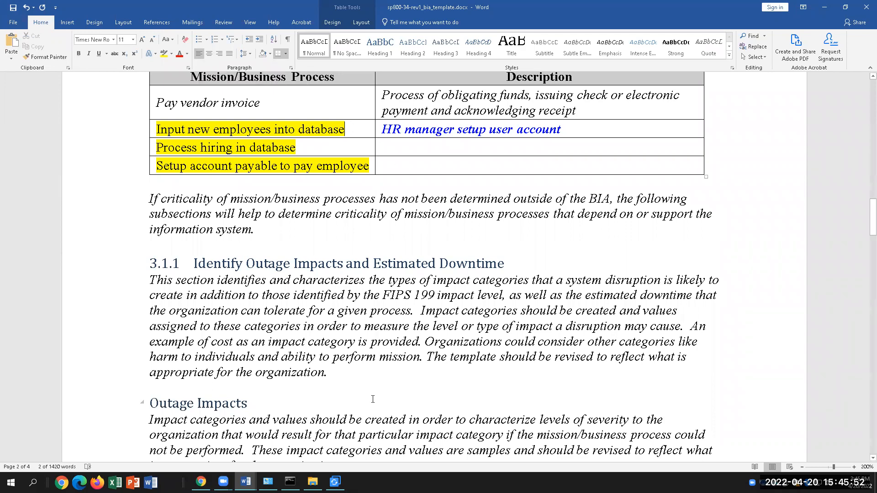
scroll(375, 396, down, 3)
scroll(375, 396, down, 4)
scroll(376, 394, up, 1)
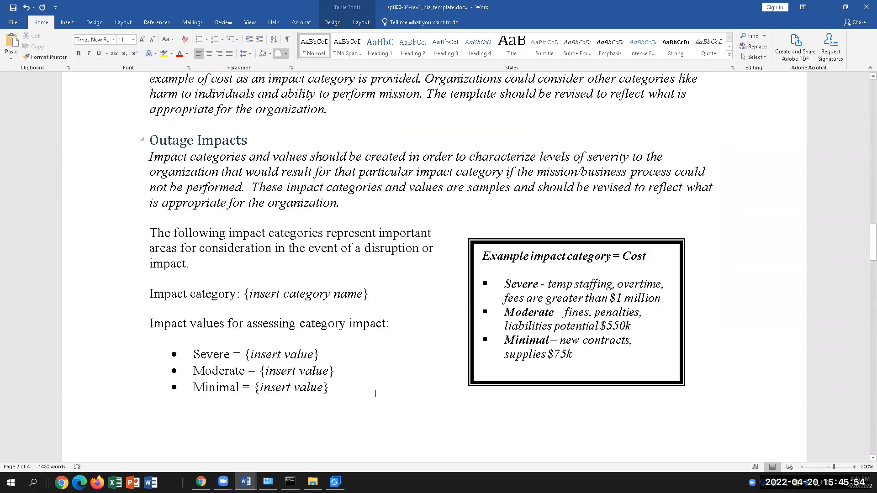
drag(369, 295, 243, 294)
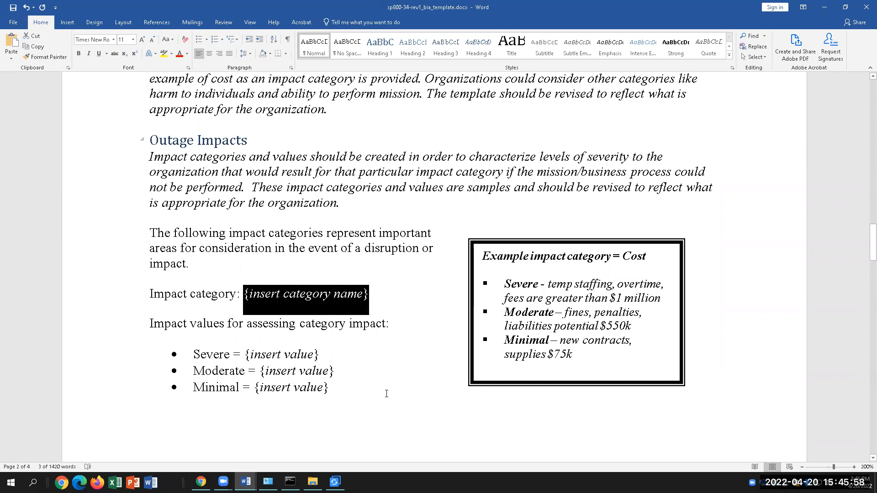
scroll(387, 393, up, 3)
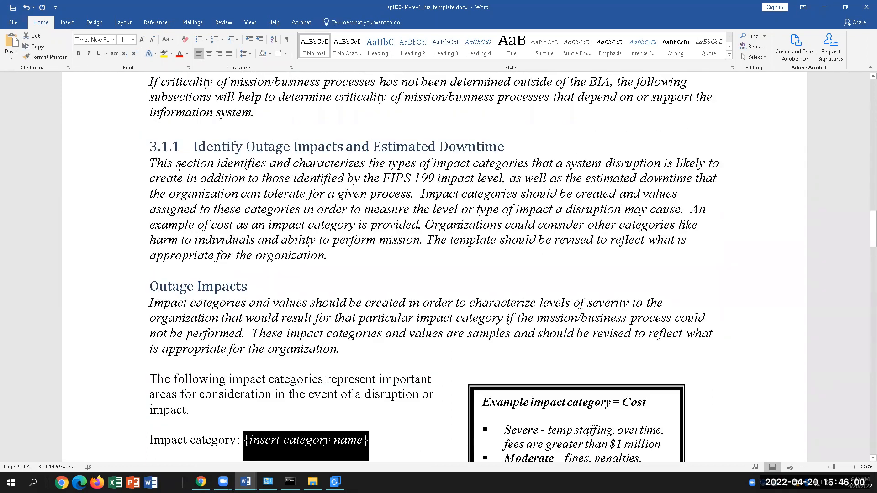
drag(149, 302, 374, 363)
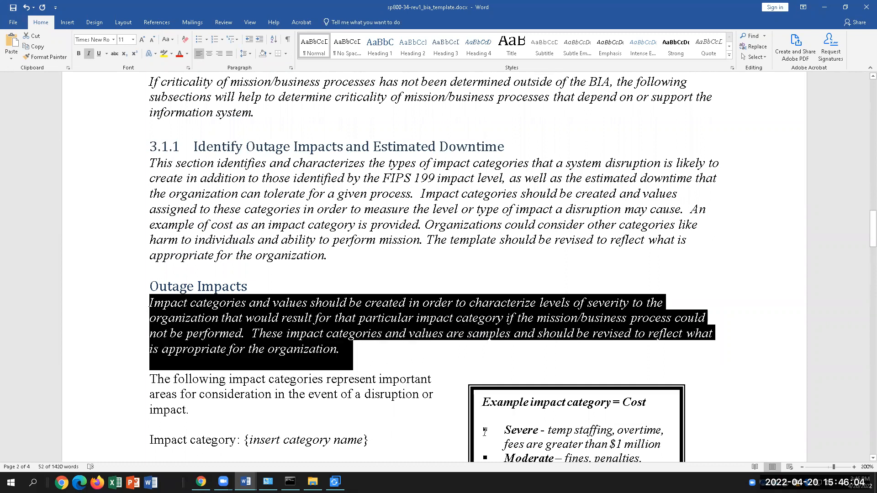
scroll(484, 431, down, 2)
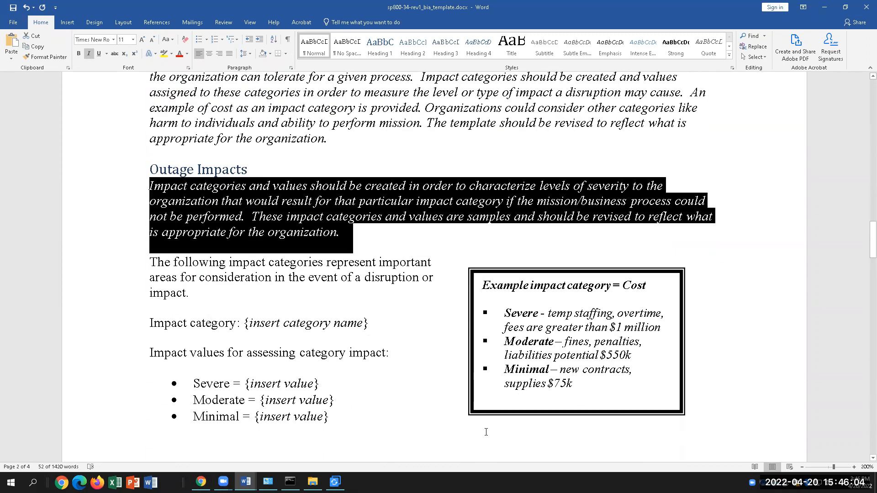
Examine the Cost example box's severe, moderate and minimal levels and the paragraph introducing the impact categories
click(516, 315)
drag(548, 314, 609, 311)
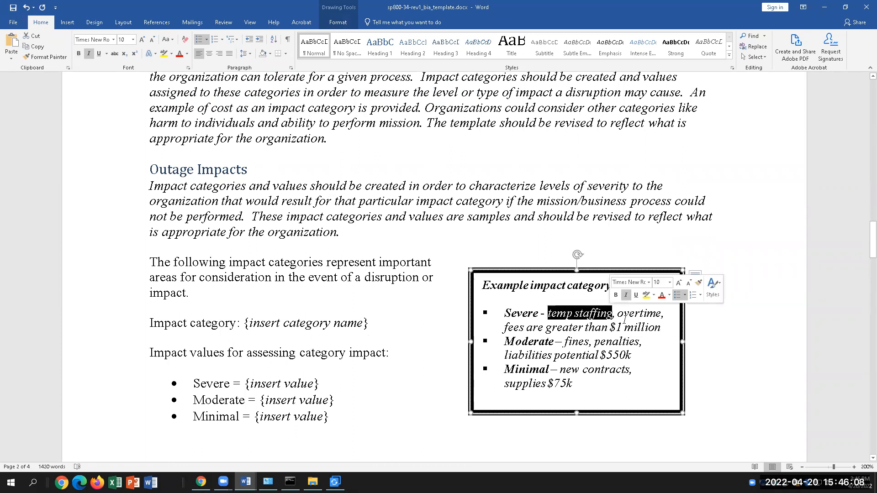
click(666, 313)
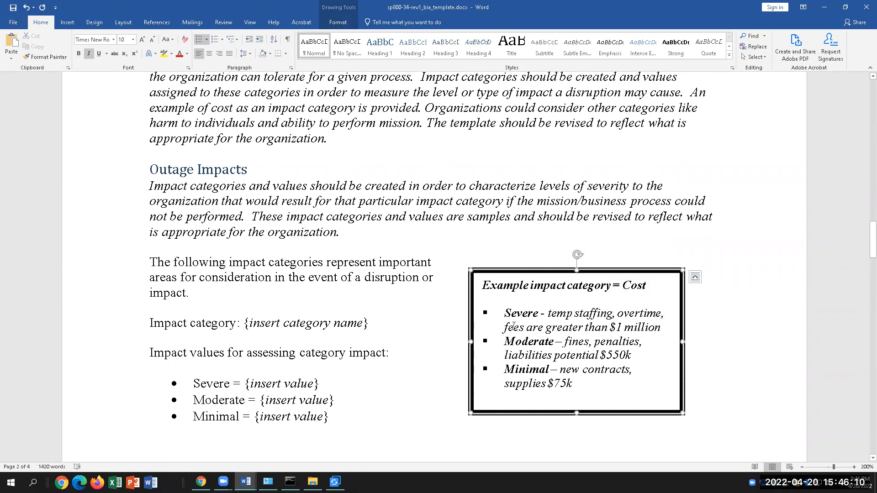
drag(504, 327, 661, 328)
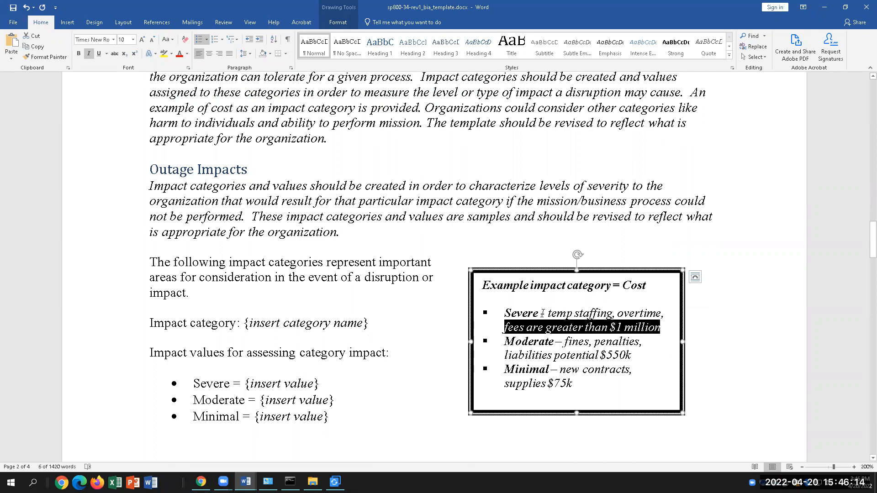
click(638, 288)
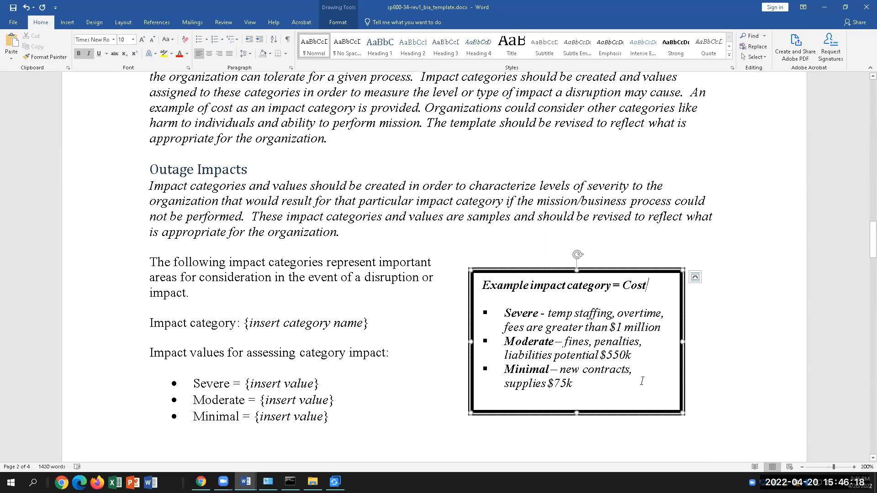
mouse_move(645, 355)
mouse_down()
mouse_move(599, 355)
mouse_move(565, 342)
mouse_move(643, 351)
mouse_up()
click(588, 380)
drag(326, 263, 381, 285)
click(247, 298)
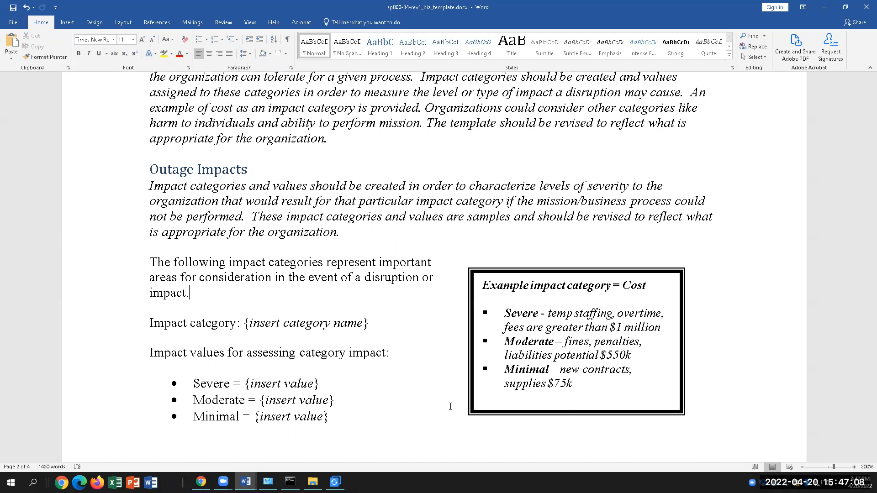
Replace the impact category name placeholder under Outage Impacts with "Poweroutage"
drag(370, 323, 245, 328)
text(Po)
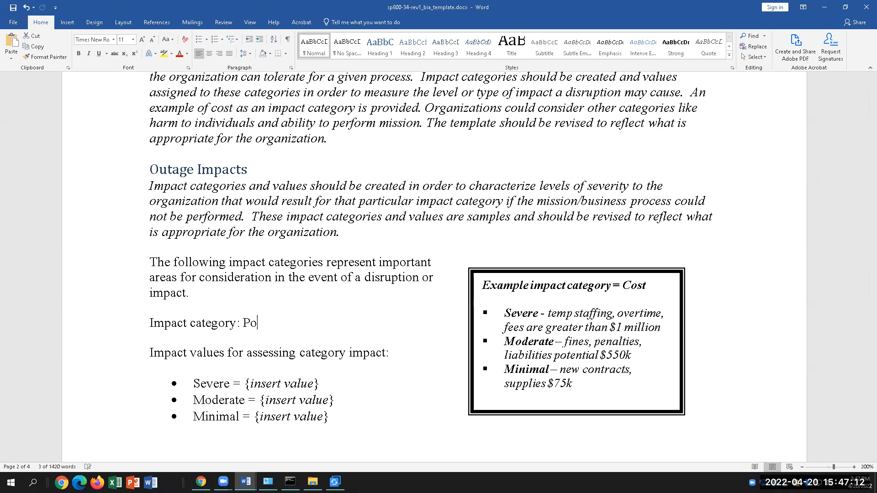
text(weroutage)
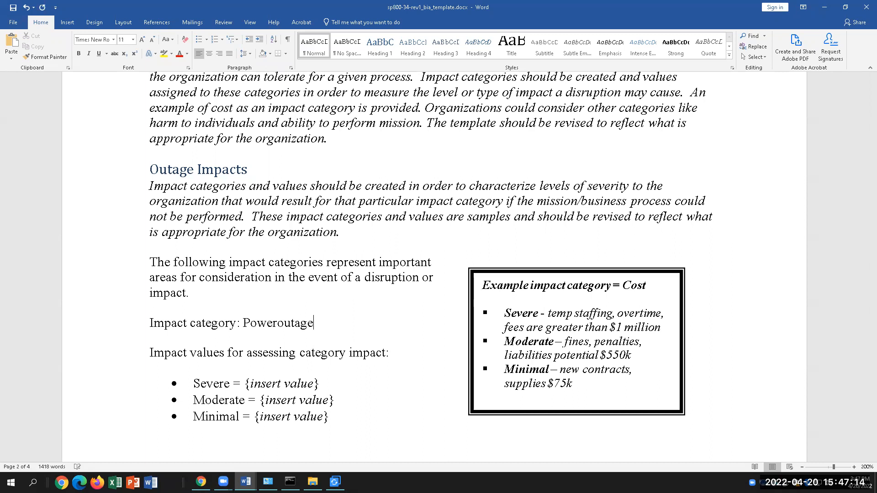
Replace the Severe impact value placeholder with "$2000 per hour per branch."
drag(320, 384, 243, 383)
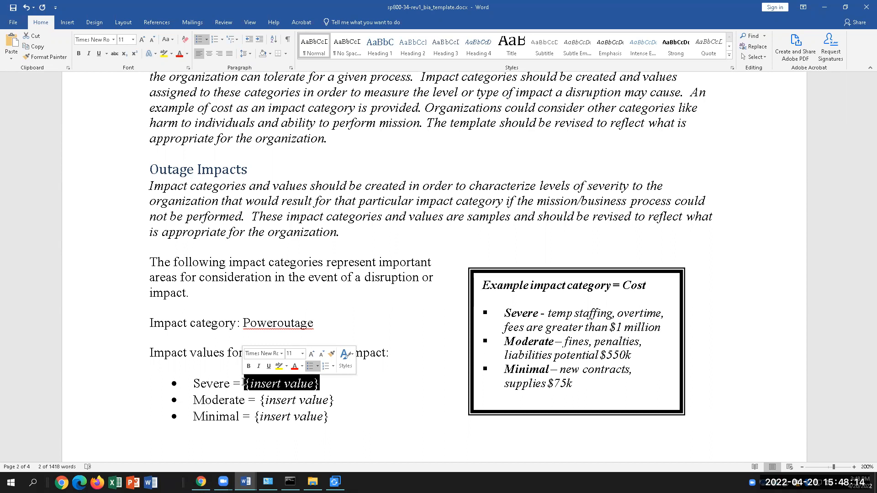
text($200)
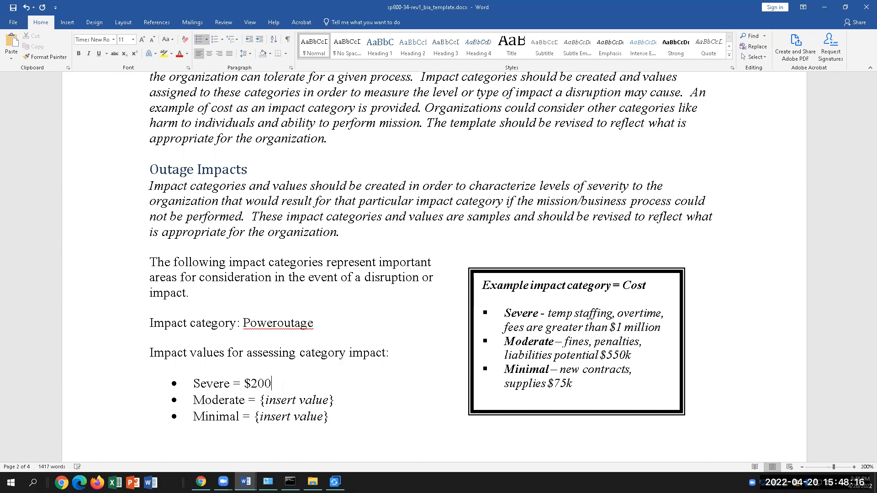
text(0 per hour per branch.)
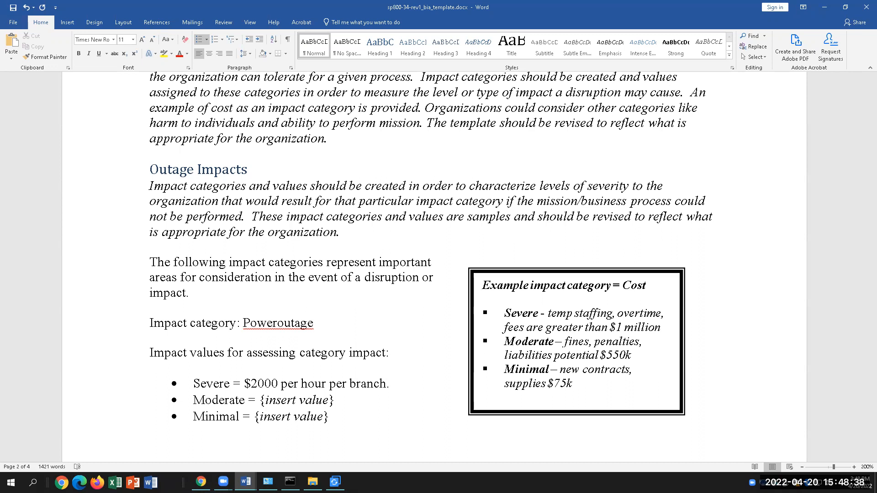
drag(336, 401, 234, 383)
click(386, 401)
Compare the business processes listed in section 3.1 with the impact summary table's blank process rows and impact category columns
scroll(370, 400, down, 4)
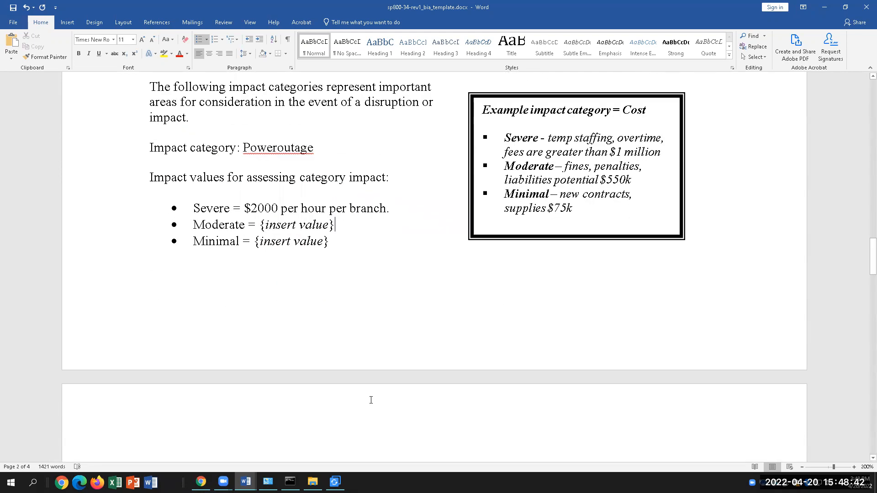
scroll(371, 400, up, 3)
scroll(419, 384, up, 2)
scroll(460, 436, down, 8)
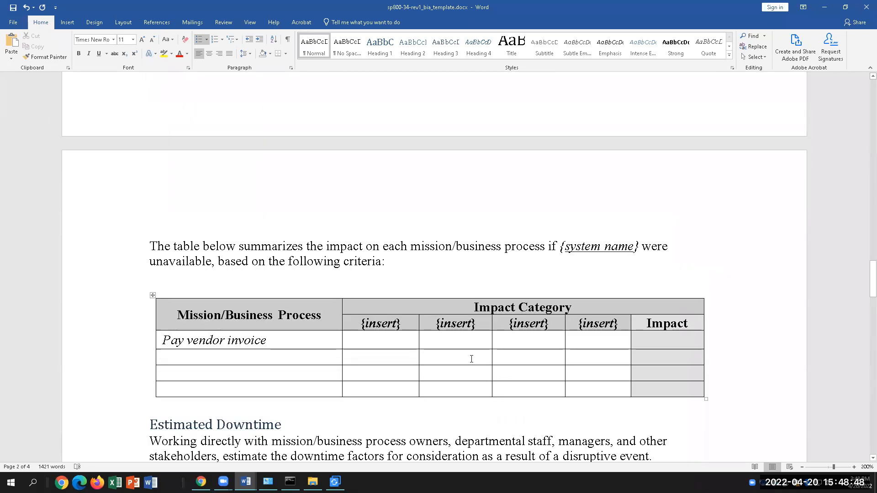
scroll(404, 359, up, 1)
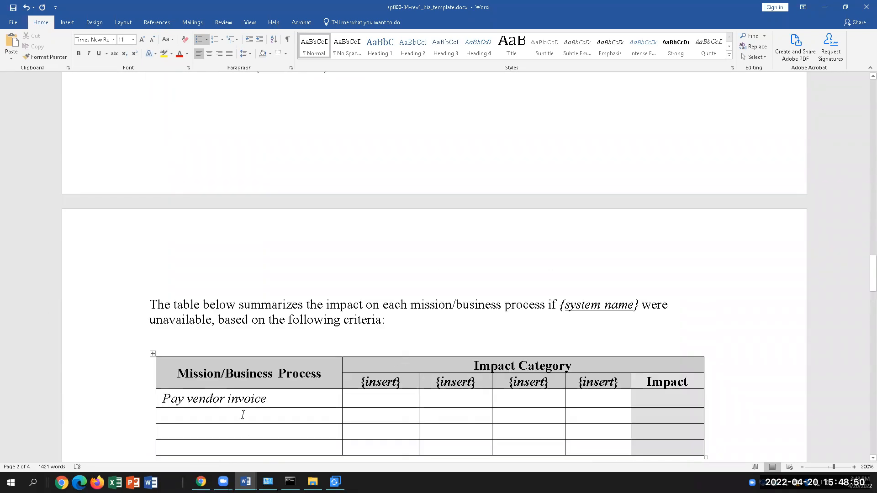
click(252, 413)
scroll(289, 400, up, 10)
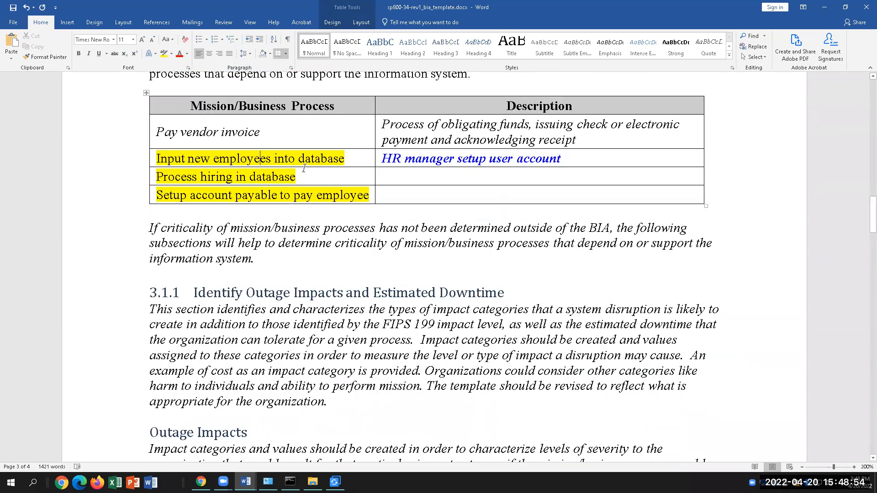
scroll(304, 396, down, 7)
scroll(304, 396, down, 5)
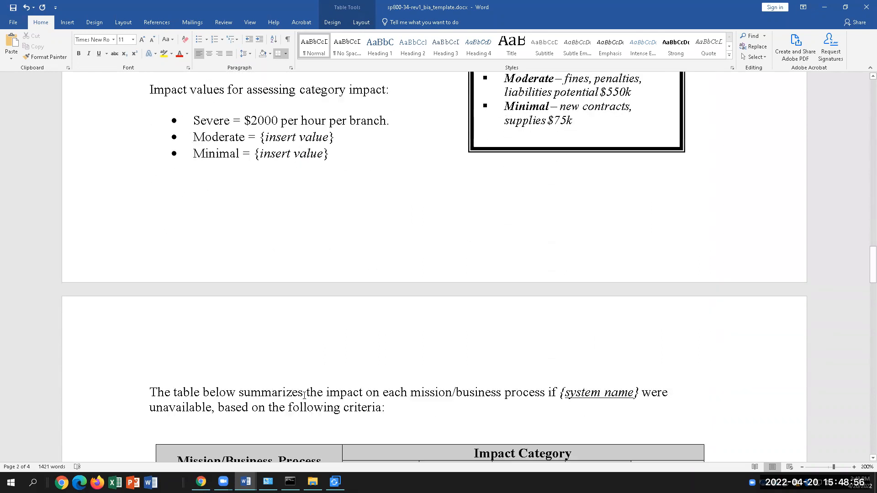
click(335, 369)
click(400, 369)
click(468, 368)
click(569, 371)
Replace the first {insert} heading under Impact Category with "Severe"
click(411, 353)
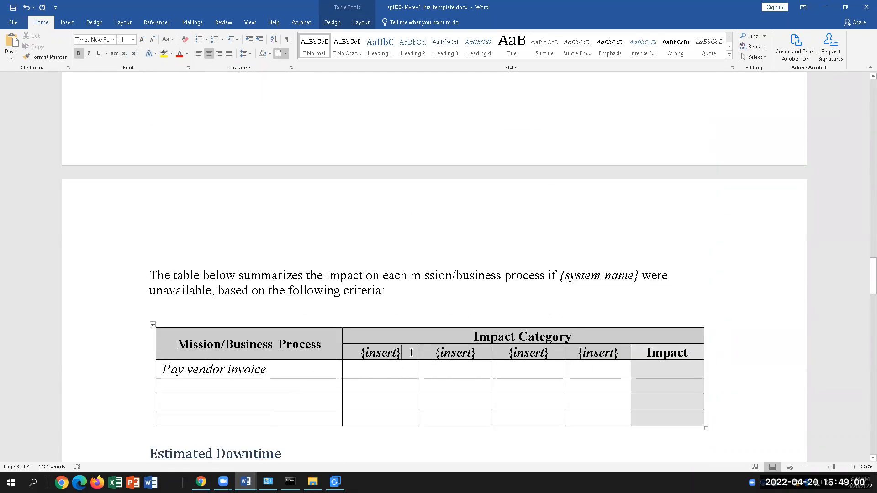
key(BackSpace)
key(BackSpace)
key(BackSpace)
key(BackSpace)
key(BackSpace)
key(BackSpace)
key(BackSpace)
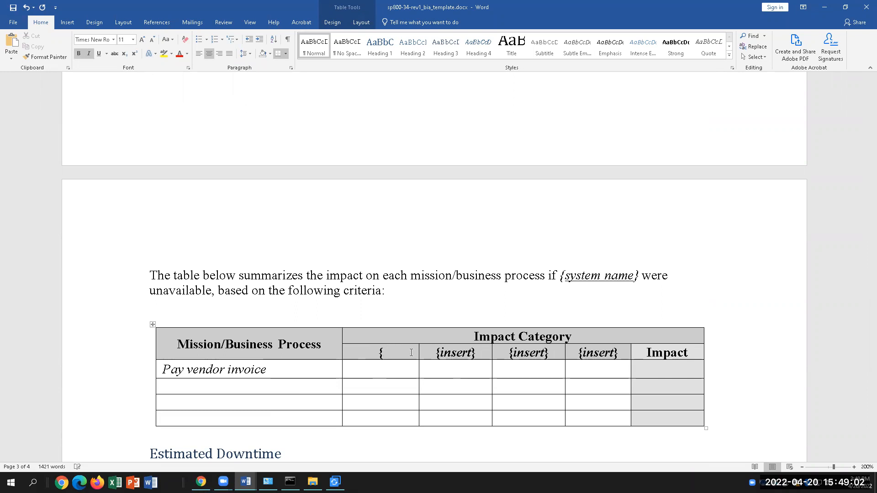
key(BackSpace)
text(/ser)
key(BackSpace)
key(BackSpace)
key(BackSpace)
key(BackSpace)
text(SE)
key(BackSpace)
text(evere)
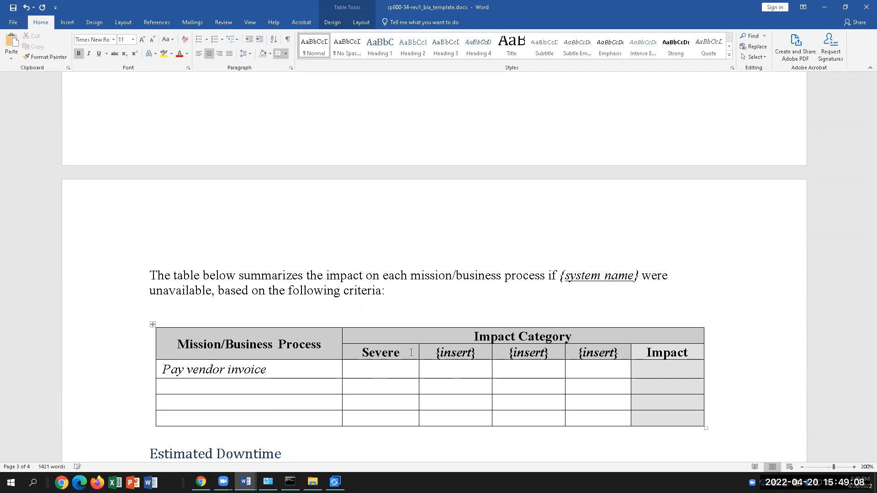
Replace the second {insert} heading under Impact Category with "Moderate"
click(478, 356)
key(BackSpace)
key(BackSpace)
key(BackSpace)
key(BackSpace)
key(BackSpace)
key(BackSpace)
key(BackSpace)
key(BackSpace)
text(Moderate)
Replace the third {insert} heading under Impact Category with "Low"
click(557, 352)
key(BackSpace)
key(BackSpace)
key(BackSpace)
key(BackSpace)
key(BackSpace)
key(BackSpace)
key(BackSpace)
key(BackSpace)
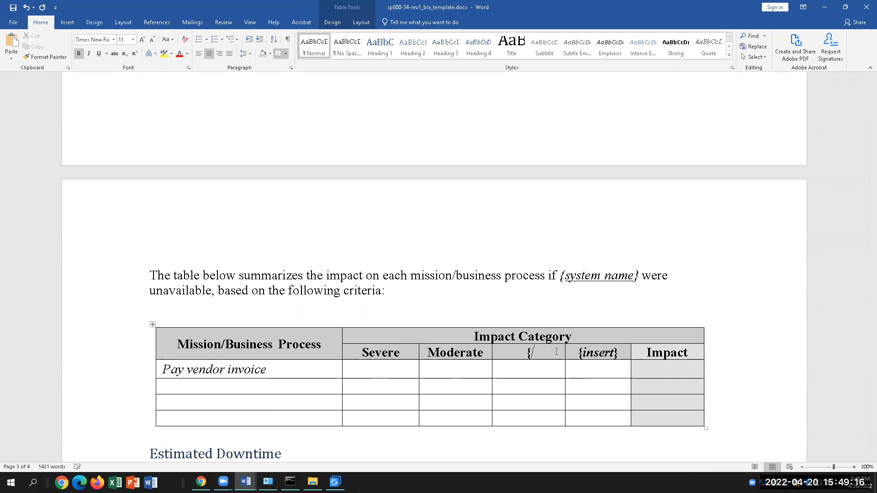
text(Low)
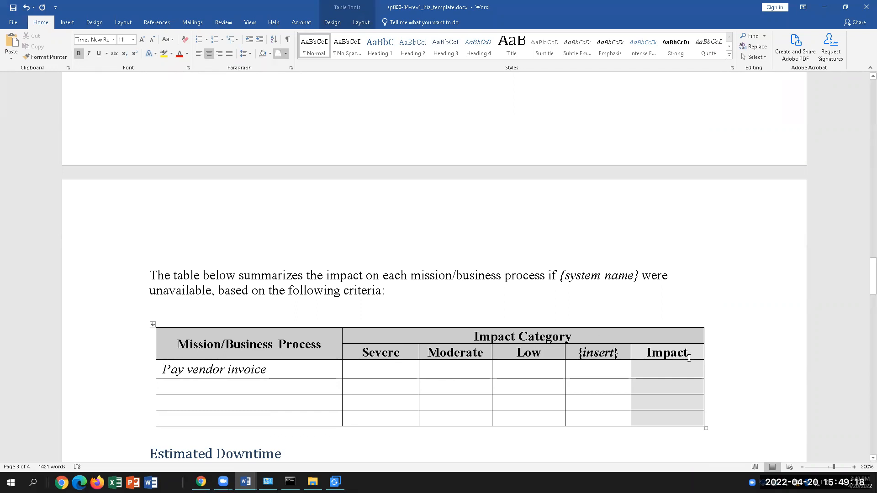
Replace the last {insert} heading under Impact Category with "Not impacted" and reduce its font size to 10
click(628, 352)
key(BackSpace)
key(BackSpace)
key(BackSpace)
key(BackSpace)
key(BackSpace)
key(BackSpace)
key(BackSpace)
key(BackSpace)
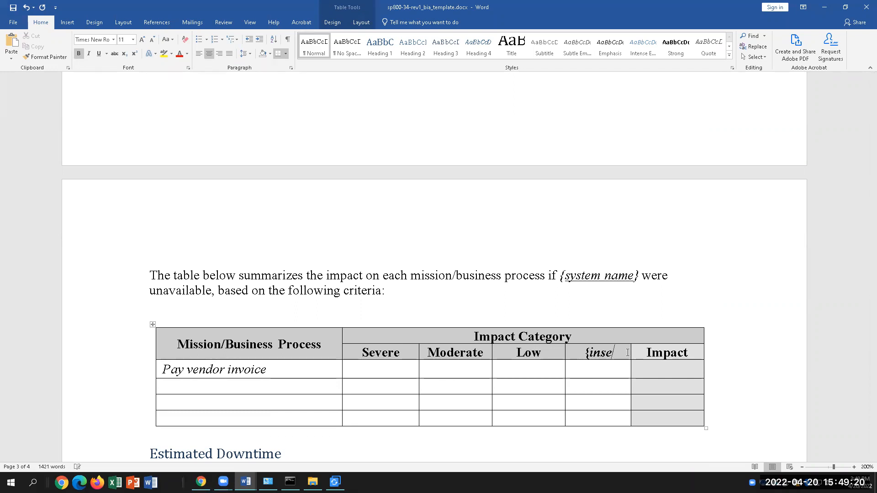
text(Not impacted)
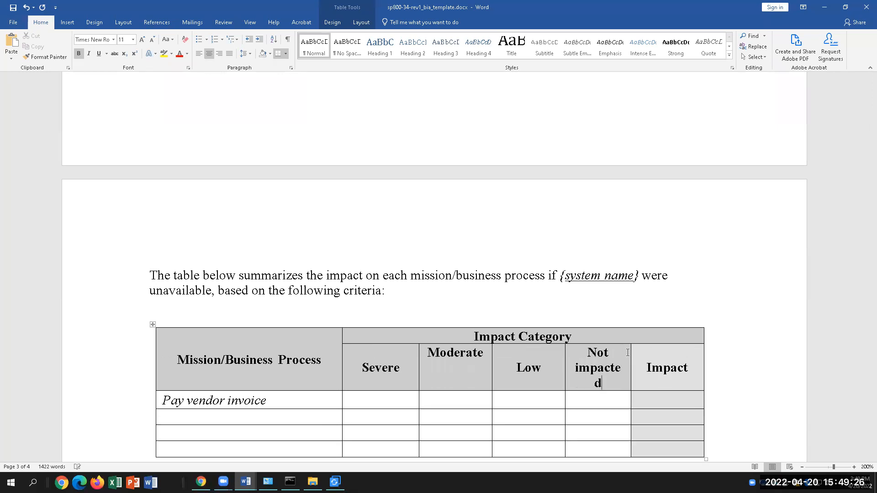
triple_click(587, 376)
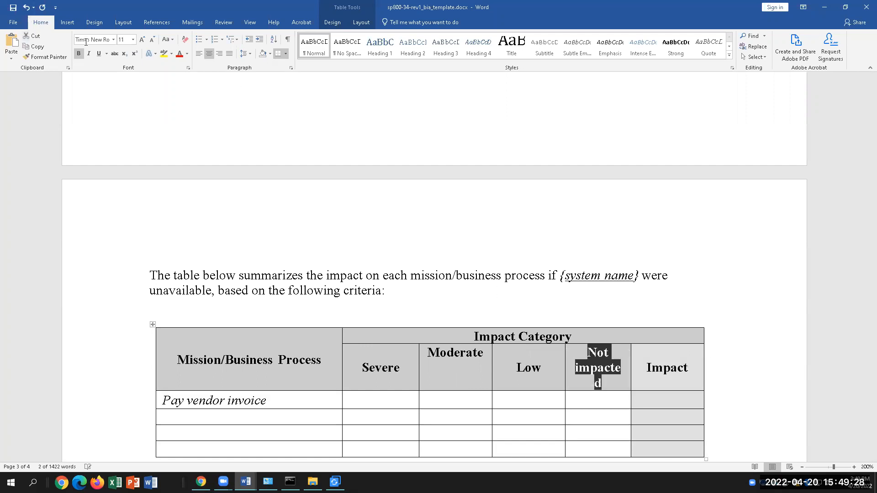
click(152, 39)
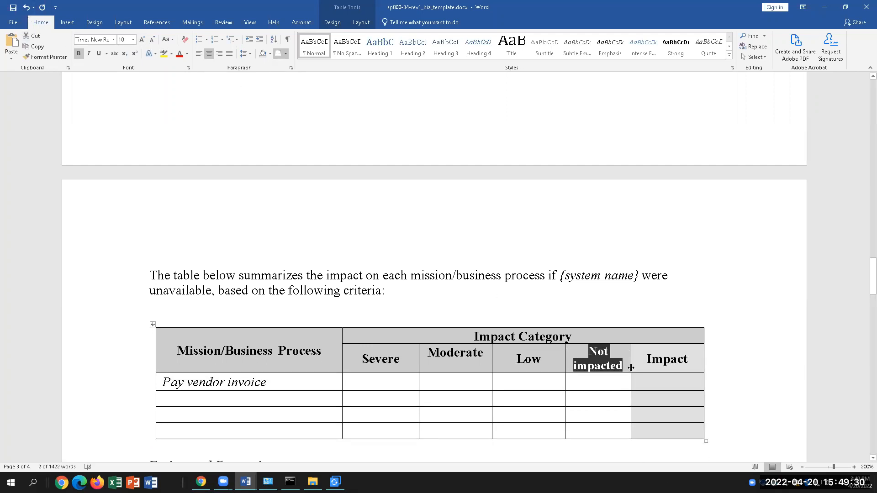
click(292, 382)
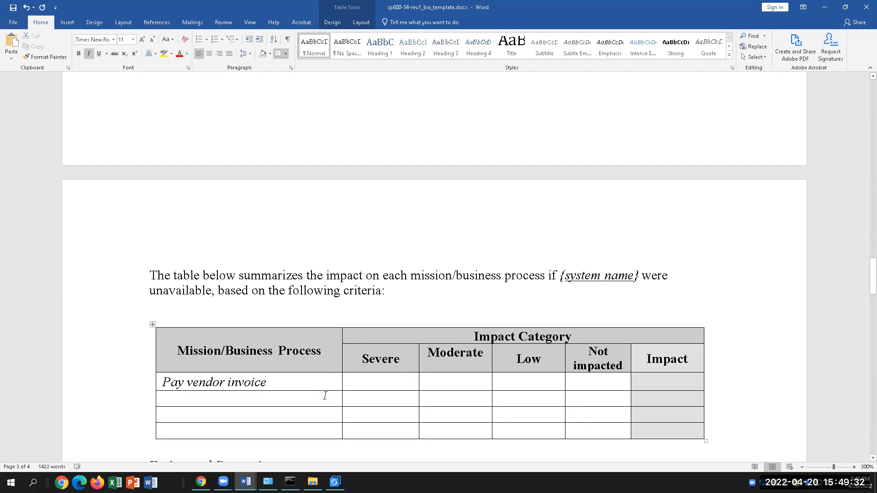
Replace "Pay vendor invoice" with "Make drinks" in the first process row of the Impact Category table
click(466, 379)
drag(298, 382, 163, 382)
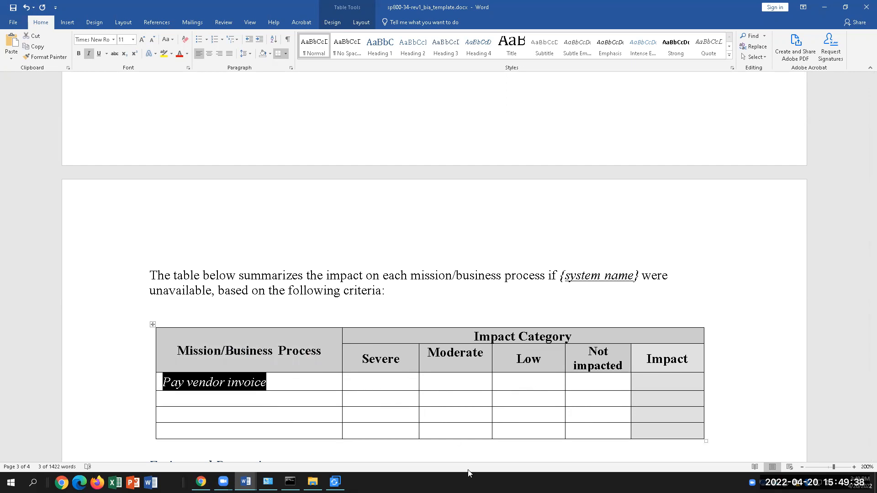
key(Delete)
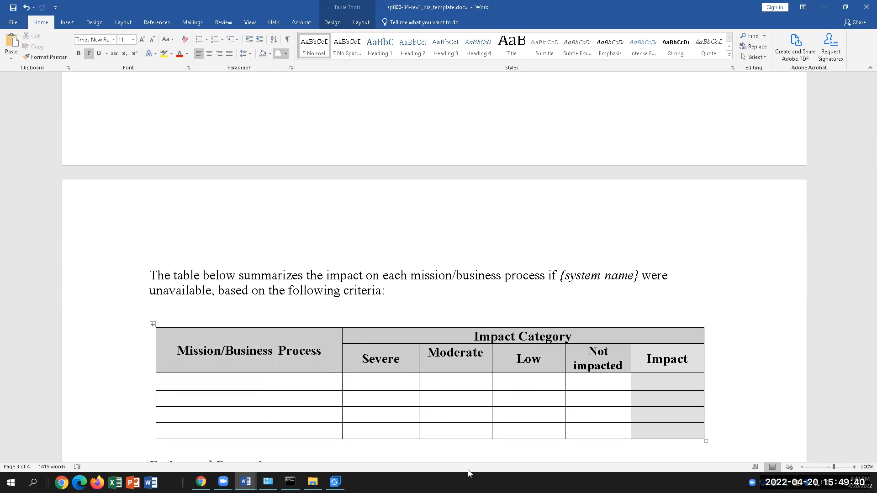
text(Sell drinks)
key(BackSpace)
key(BackSpace)
key(BackSpace)
key(BackSpace)
key(BackSpace)
key(BackSpace)
key(BackSpace)
key(BackSpace)
key(BackSpace)
key(BackSpace)
key(BackSpace)
text(Make drinks)
Enter "Sell drinks" as the second mission/business process in the Impact Category table
click(240, 401)
text(Sell drinks)
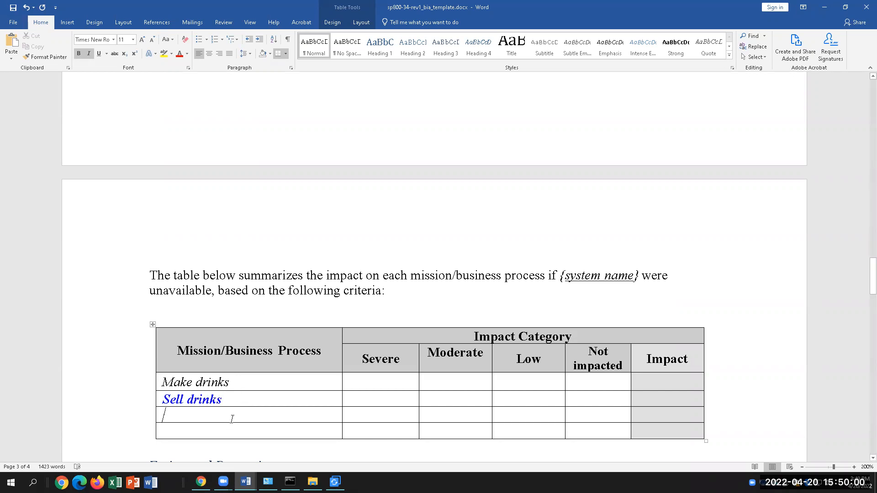
click(232, 419)
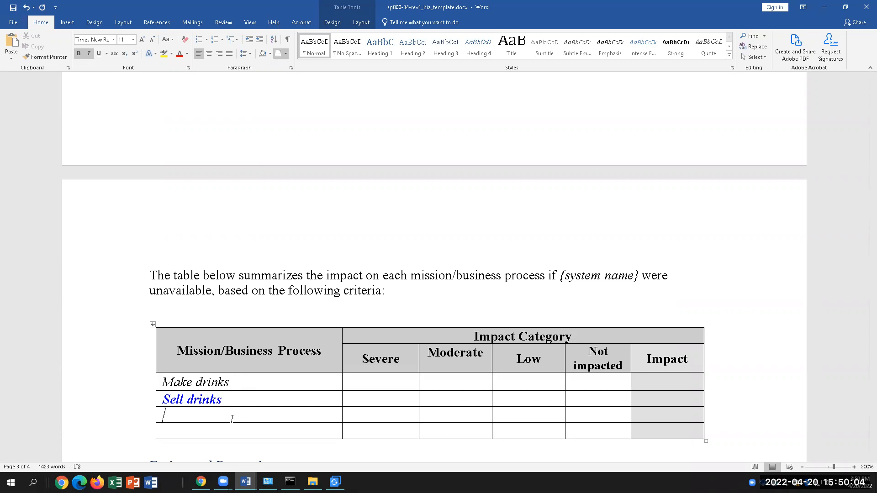
Review the Impact Category table's empty rating cells against the power outage impact values for Severe, Moderate and Minimal
click(390, 385)
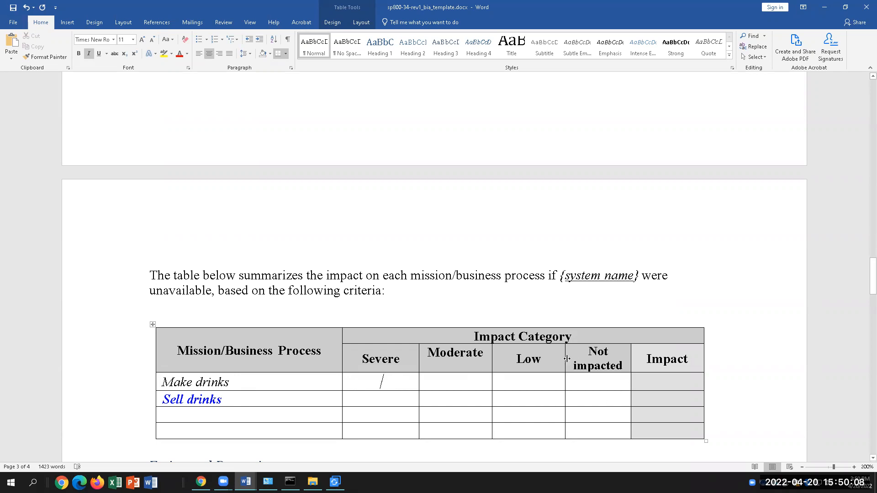
click(258, 383)
key(Tab)
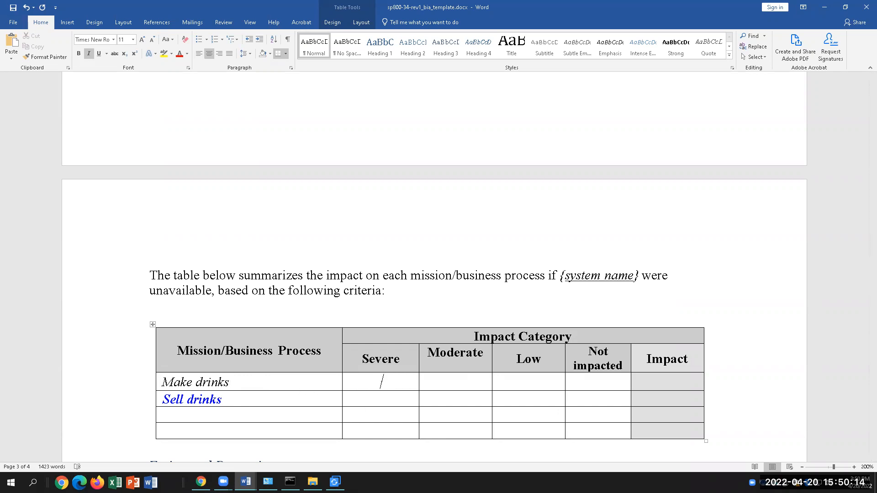
click(393, 402)
scroll(393, 402, down, 5)
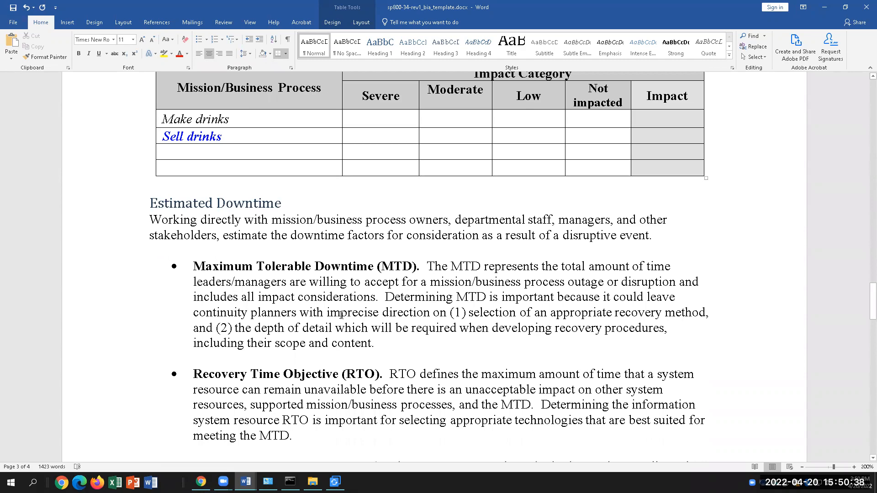
scroll(253, 180, up, 1)
scroll(269, 236, up, 5)
scroll(268, 235, up, 8)
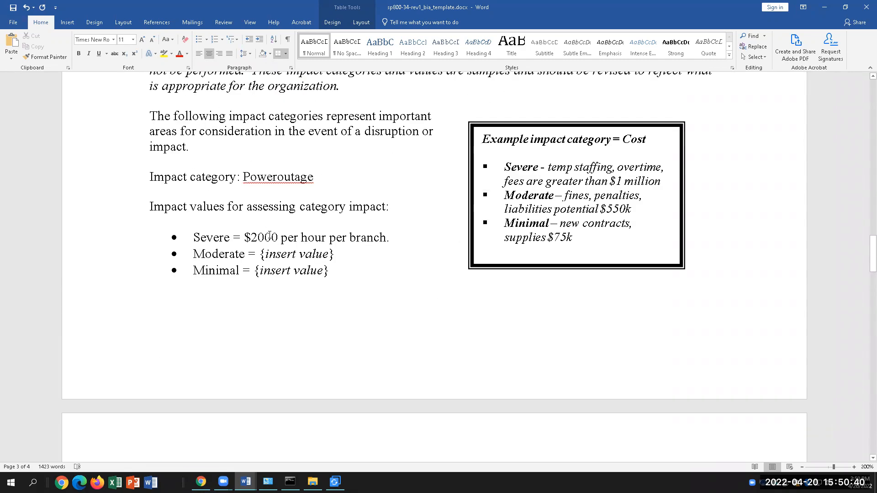
scroll(295, 291, down, 2)
scroll(295, 292, down, 6)
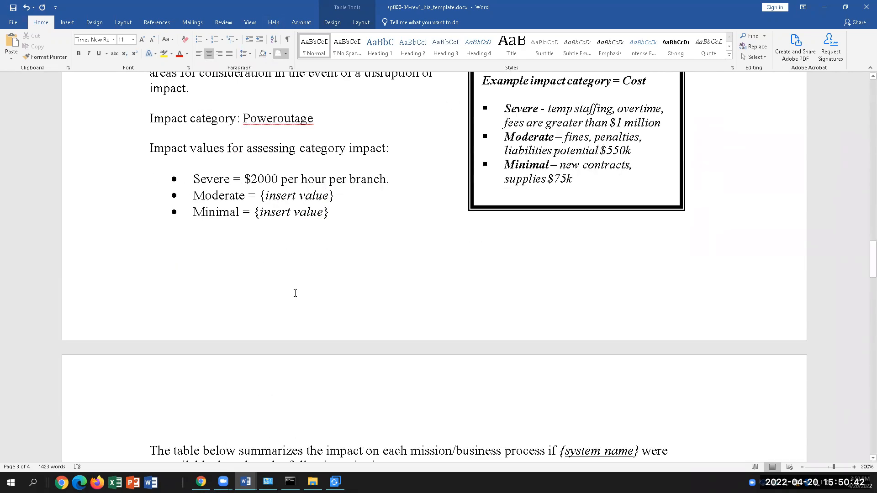
Mark the impact of both "Make drinks" and "Sell drinks" as Severe with an x
click(251, 366)
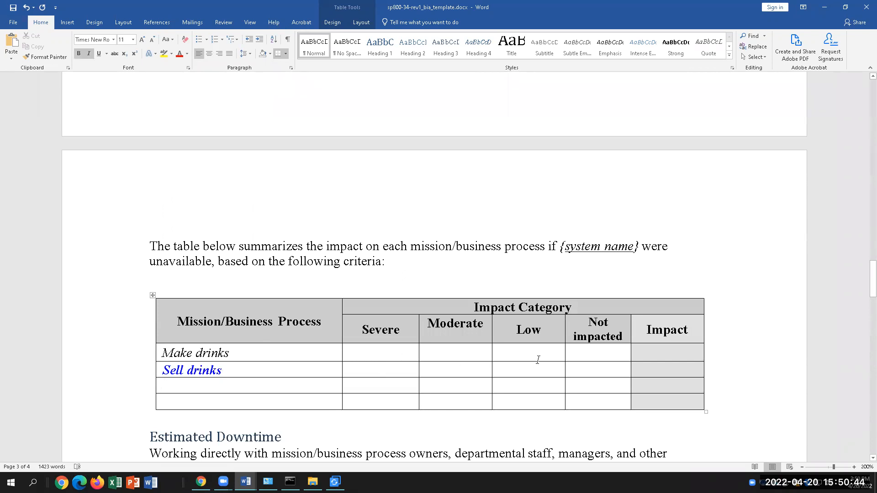
click(524, 355)
click(454, 352)
click(393, 355)
text(x)
click(391, 368)
text(x)
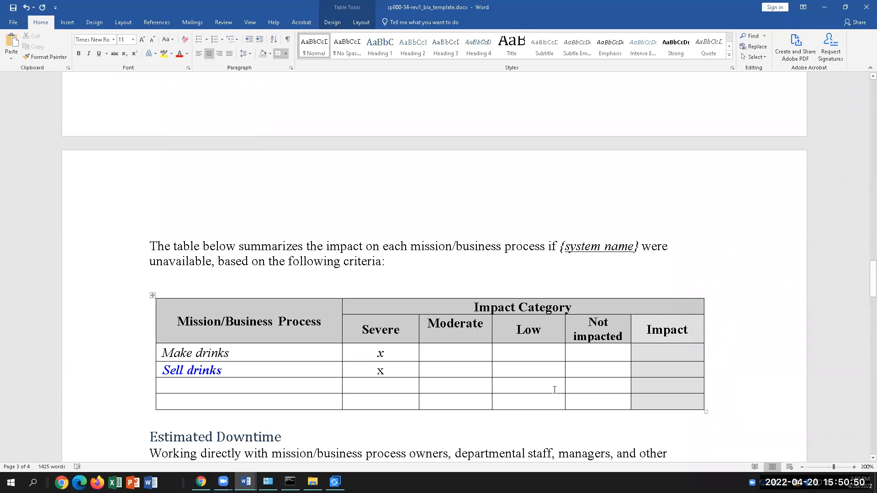
Examine the Estimated Downtime definitions of MTD, RTO and RPO and the sample row in the table beneath them
scroll(554, 388, down, 4)
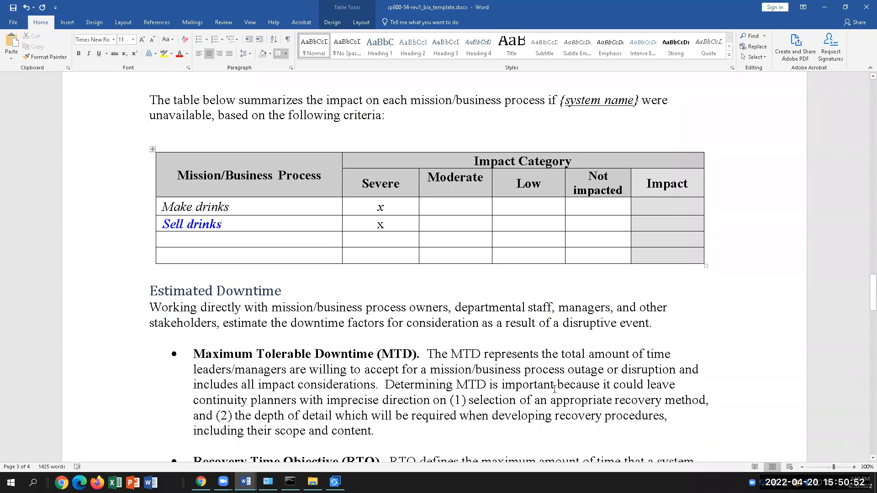
scroll(555, 389, down, 3)
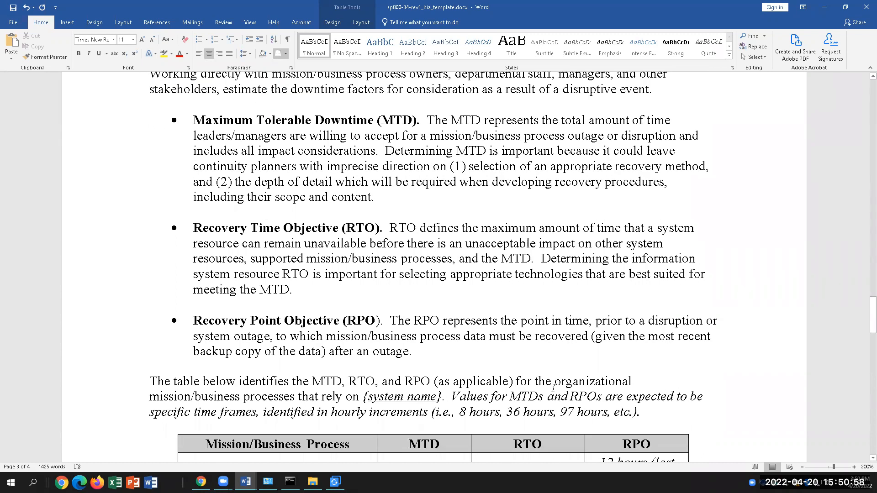
click(417, 192)
scroll(637, 295, down, 1)
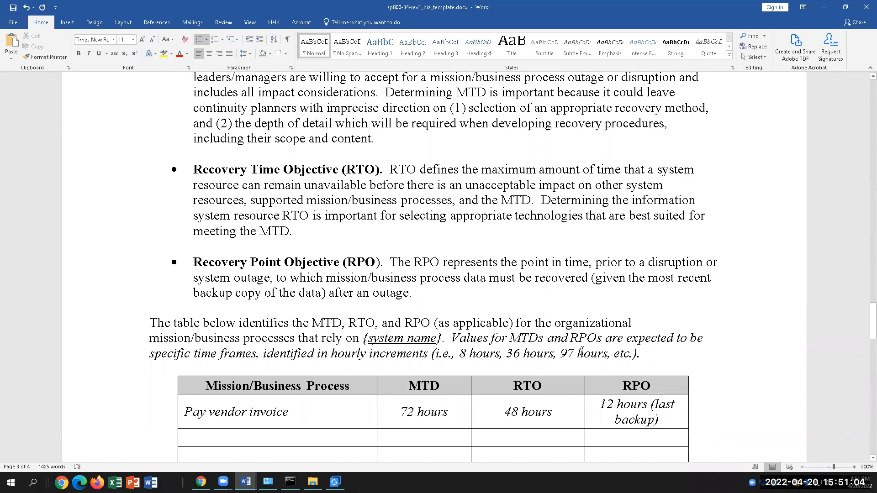
scroll(581, 350, up, 3)
scroll(581, 359, down, 2)
scroll(581, 359, down, 1)
click(341, 412)
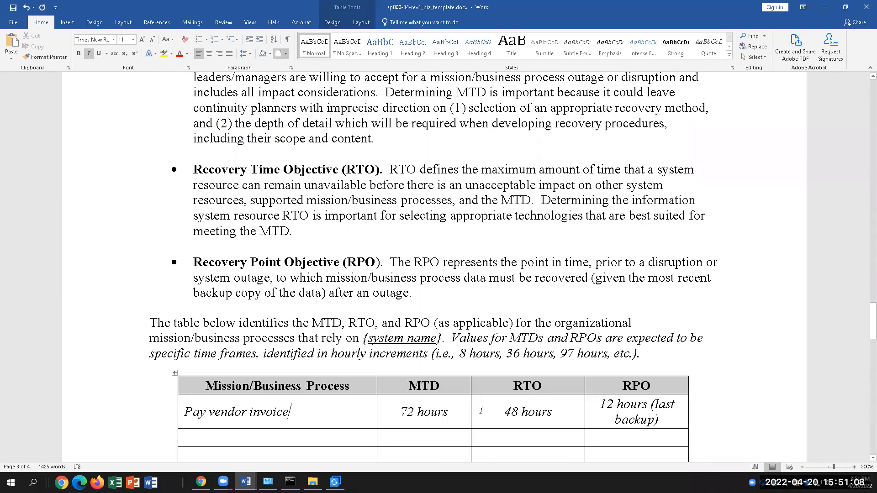
click(460, 408)
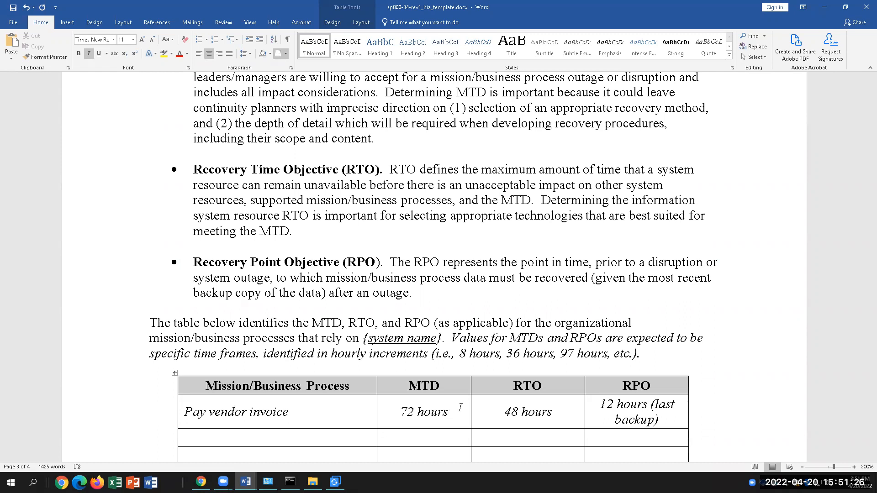
key(ctrl+shift+Left)
key(ctrl+shift+Left)
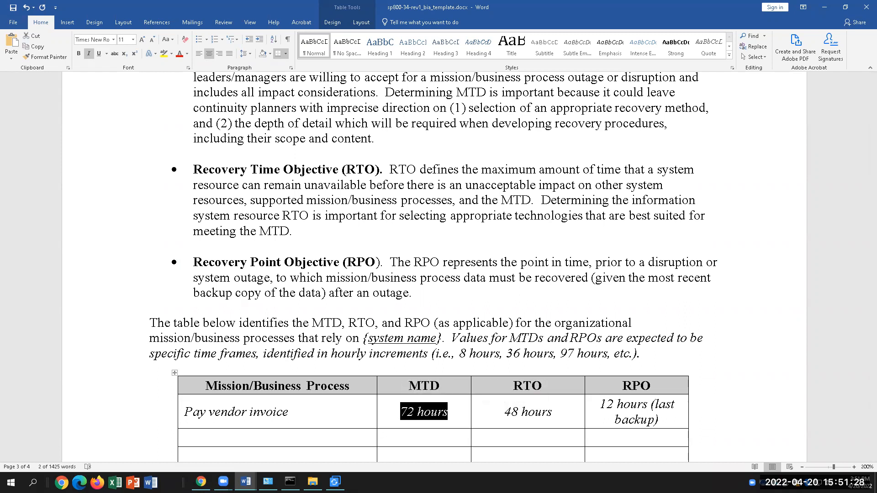
key(Right)
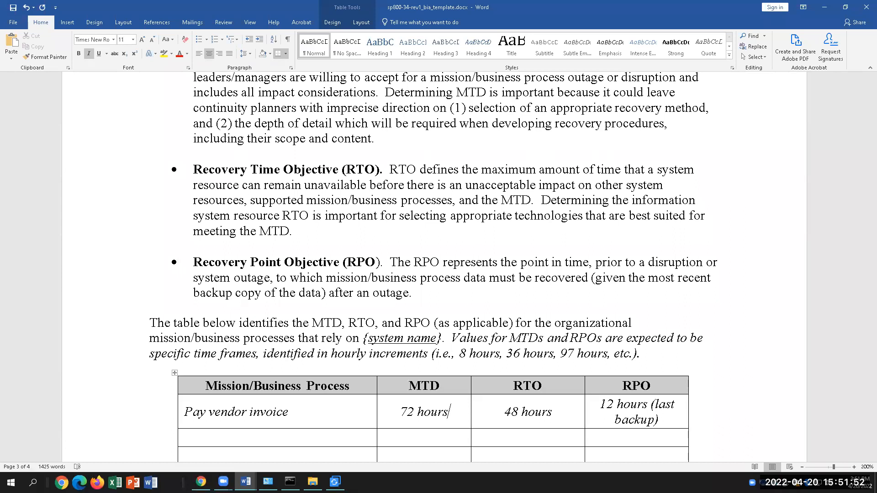
Replace the sample process "Pay vendor invoice" in the Estimated Downtime table with "Make drinks"
triple_click(246, 412)
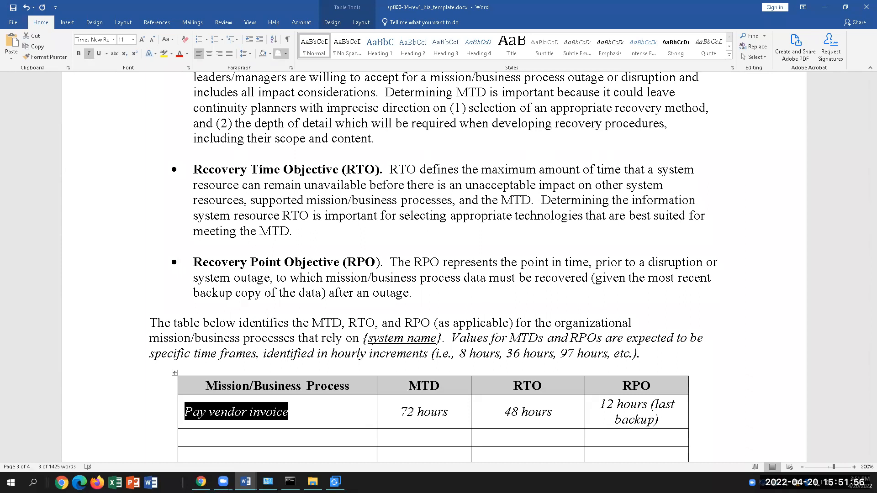
text(Se)
key(BackSpace)
key(BackSpace)
text(M)
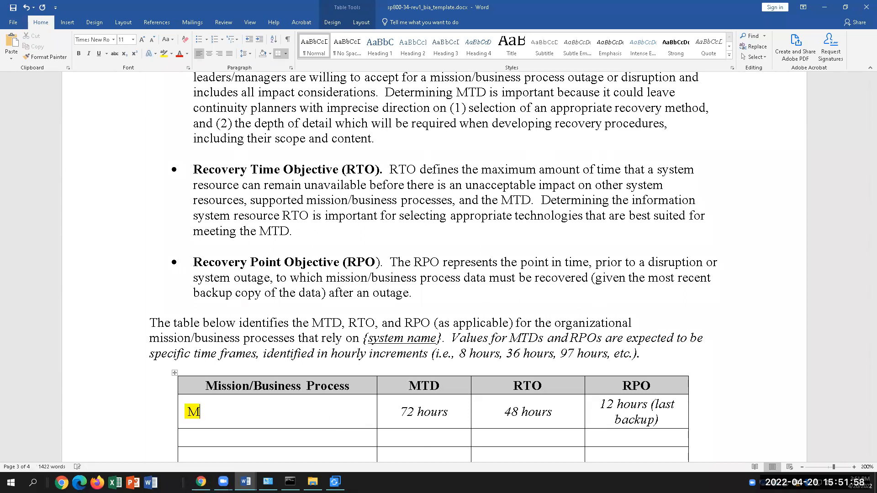
text(ake drinks)
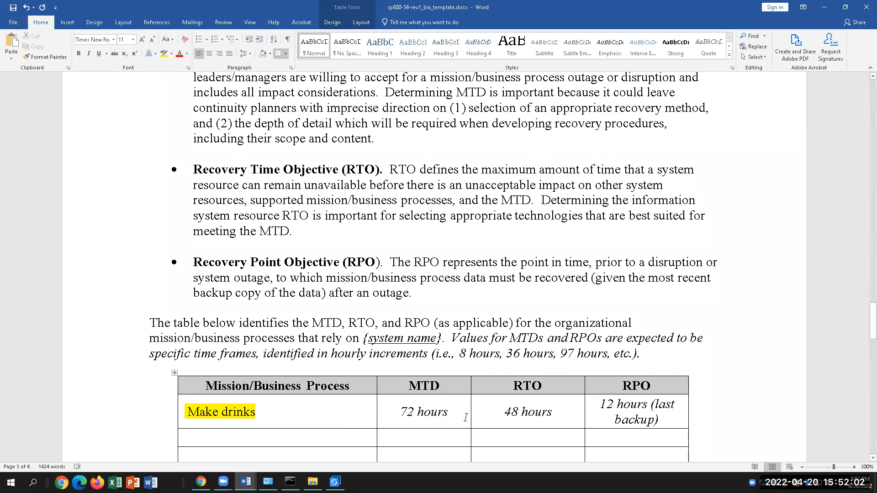
Check the Maximum Tolerable Downtime (MTD) definition against the MTD entry in the "Make drinks" row
double_click(431, 413)
shift+click(407, 409)
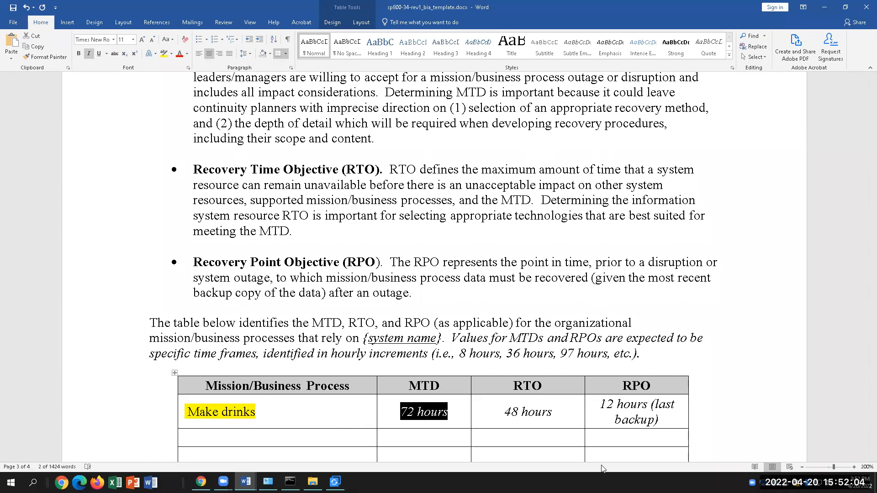
click(472, 222)
scroll(471, 222, up, 3)
drag(201, 151, 364, 153)
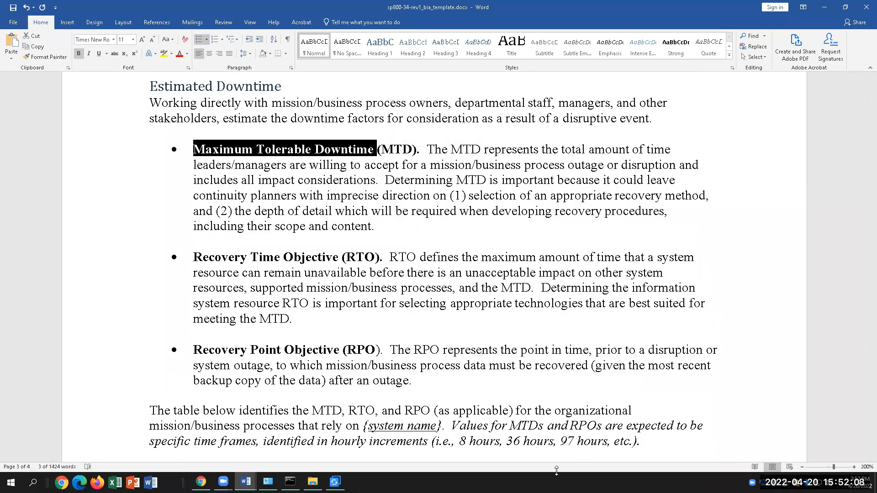
click(423, 381)
scroll(454, 357, down, 3)
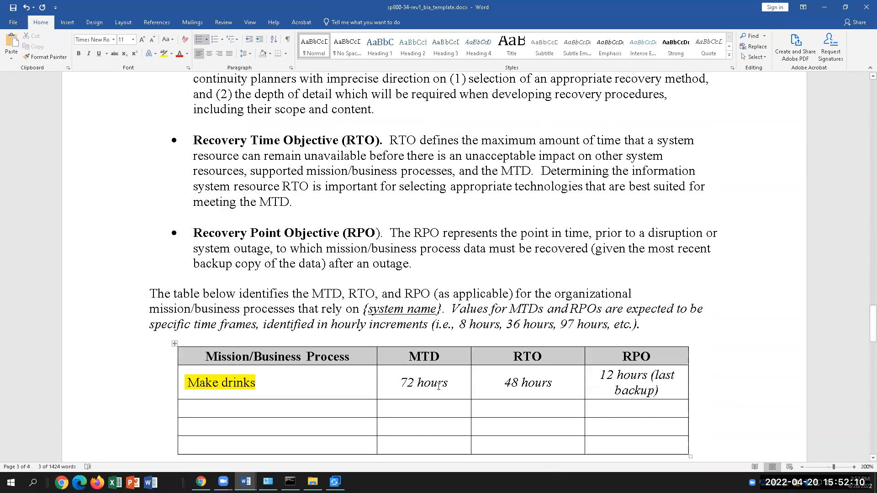
click(454, 357)
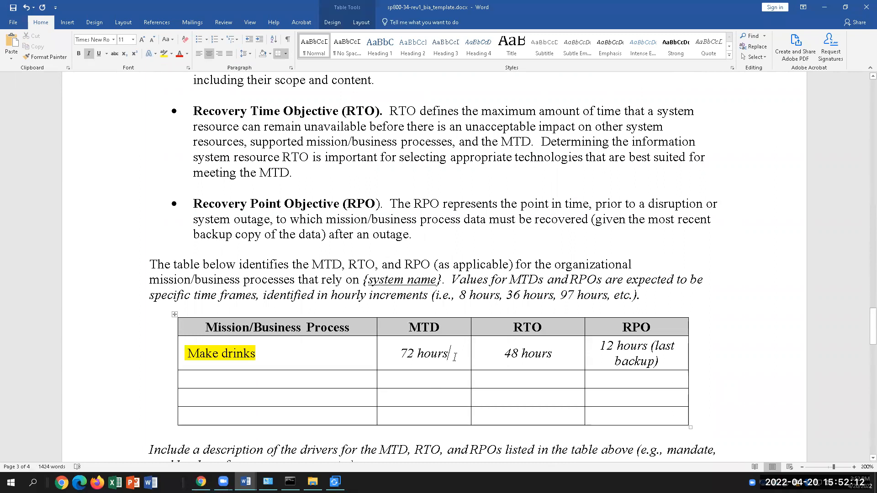
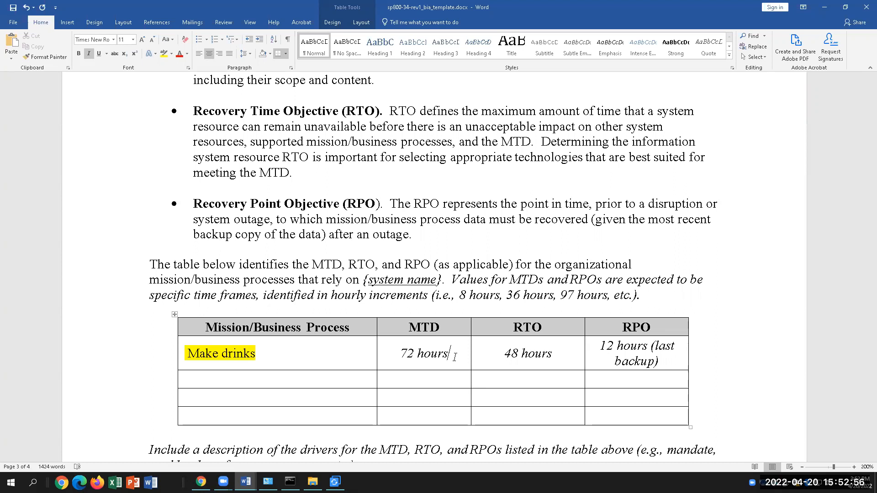
Set the MTD of "Make drinks" to 24 hours
key(Down)
key(Tab)
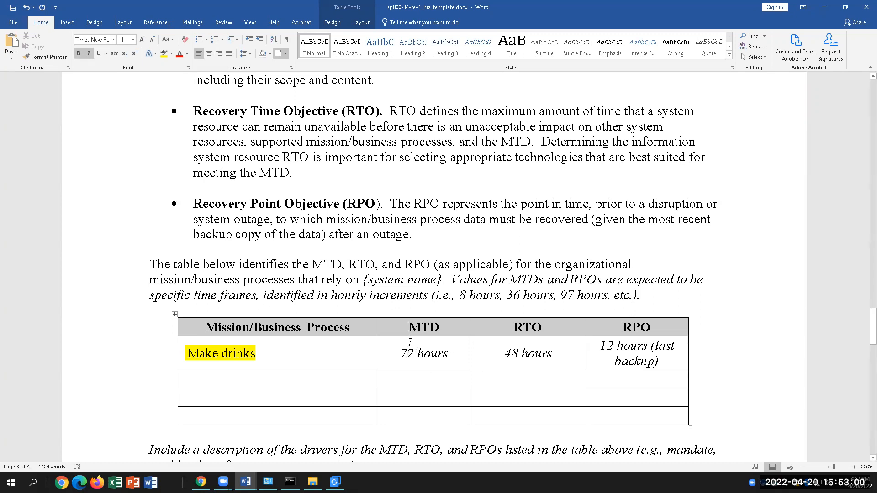
click(414, 353)
key(BackSpace)
key(BackSpace)
text(24)
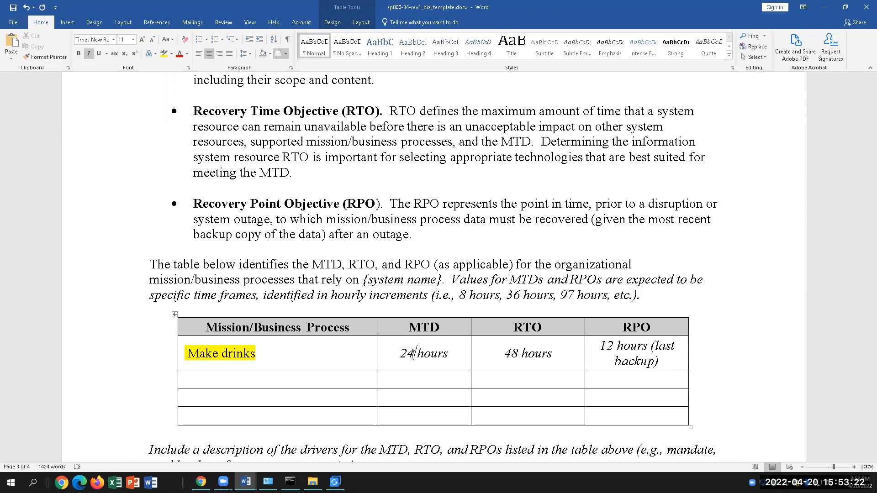
Set the RTO of "Make drinks" to 18 hours
click(524, 355)
key(BackSpace)
scroll(451, 381, up, 1)
drag(451, 381, 380, 389)
click(522, 381)
click(557, 382)
click(519, 382)
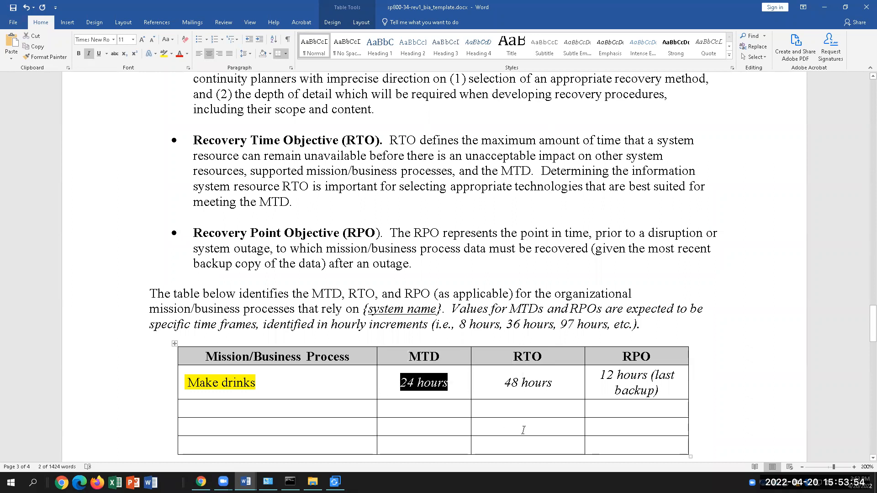
click(520, 382)
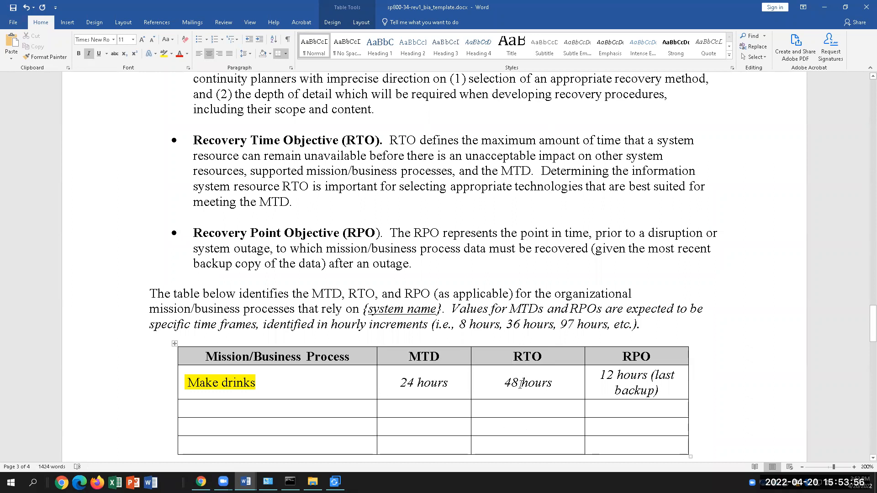
key(BackSpace)
key(BackSpace)
text(18)
Compare the MTD, RTO and RPO entries for "Make drinks" and read the description instructions below the table
drag(559, 385, 399, 386)
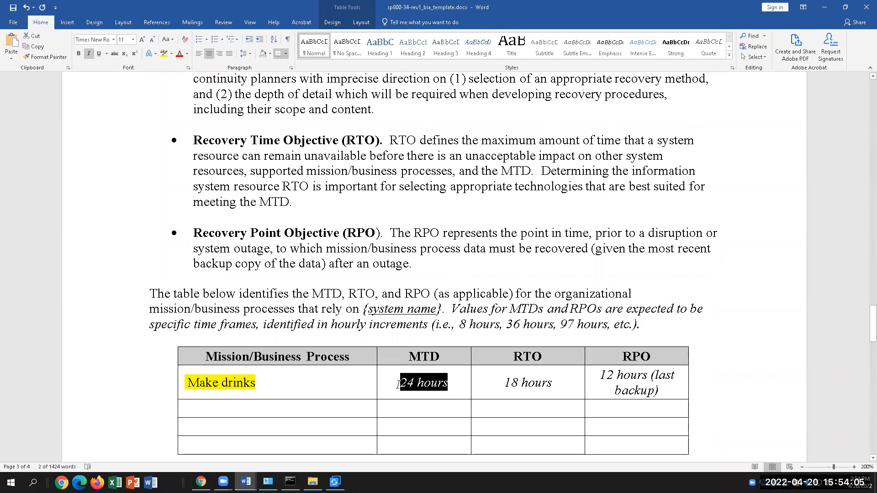
click(570, 384)
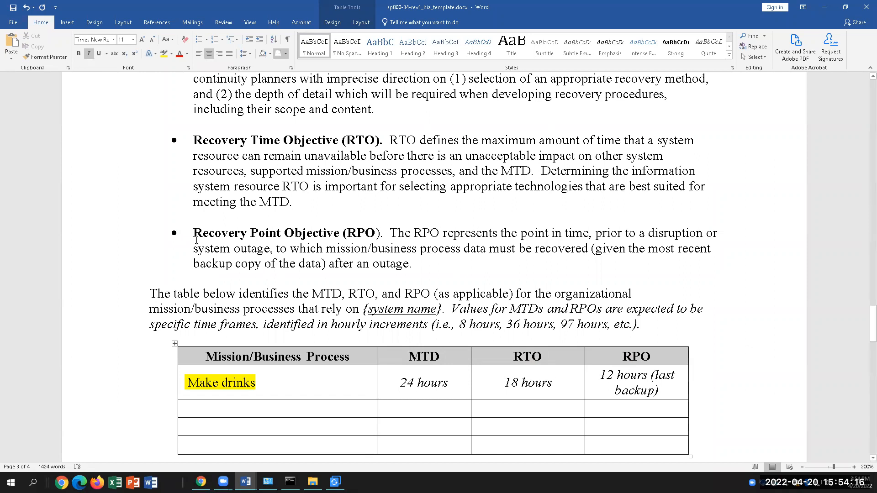
double_click(550, 356)
click(672, 390)
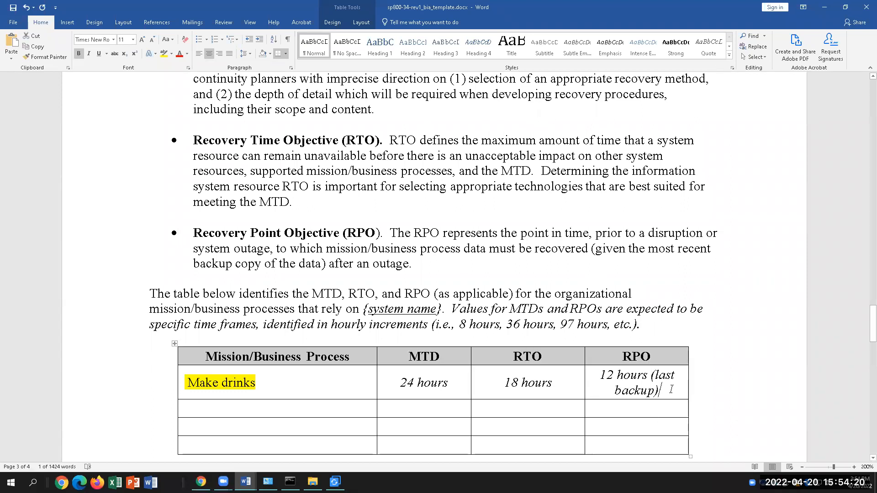
click(615, 376)
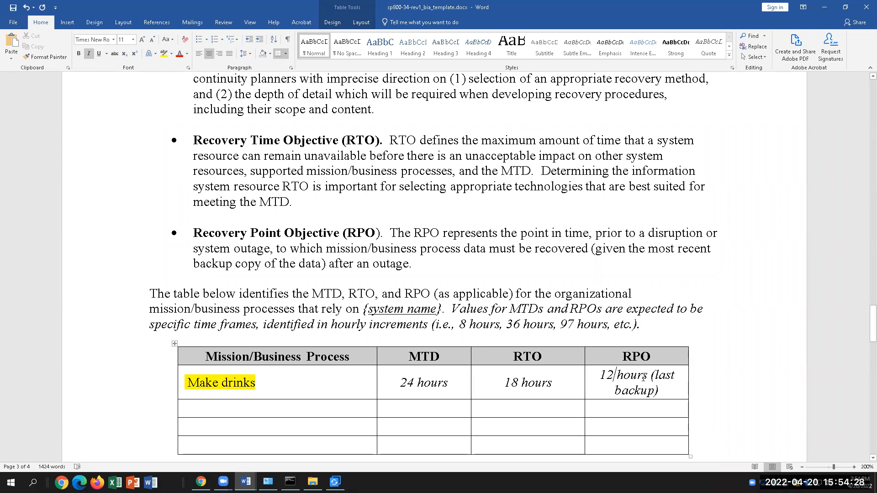
scroll(643, 377, down, 3)
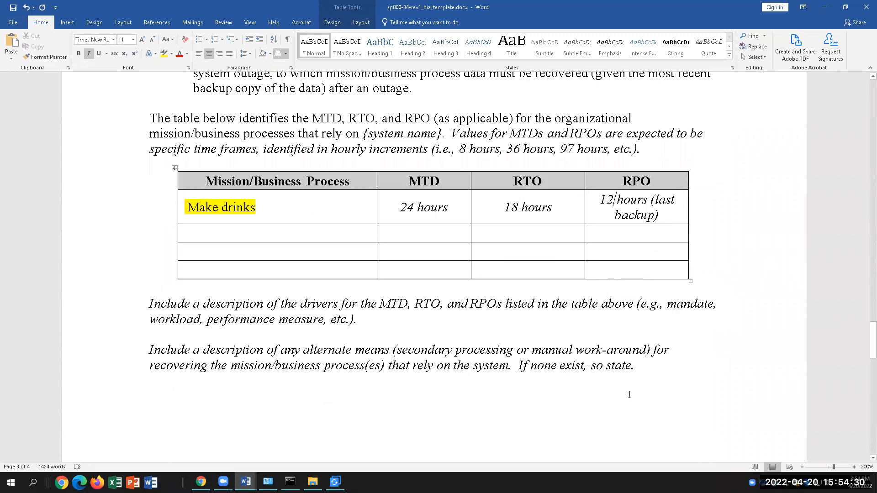
Replace the first system resource in the section 3.2 Resource Requirements table with "Point of Sales"
click(673, 209)
scroll(613, 347, down, 5)
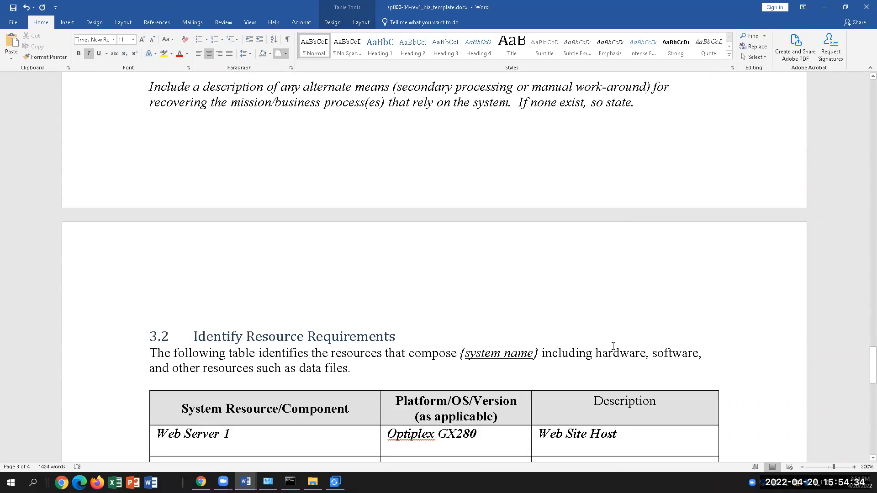
scroll(614, 346, down, 3)
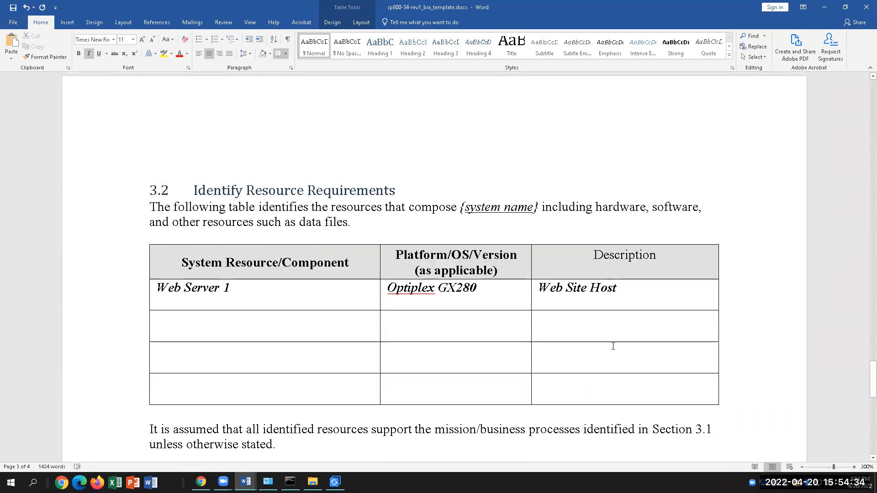
triple_click(252, 288)
click(504, 294)
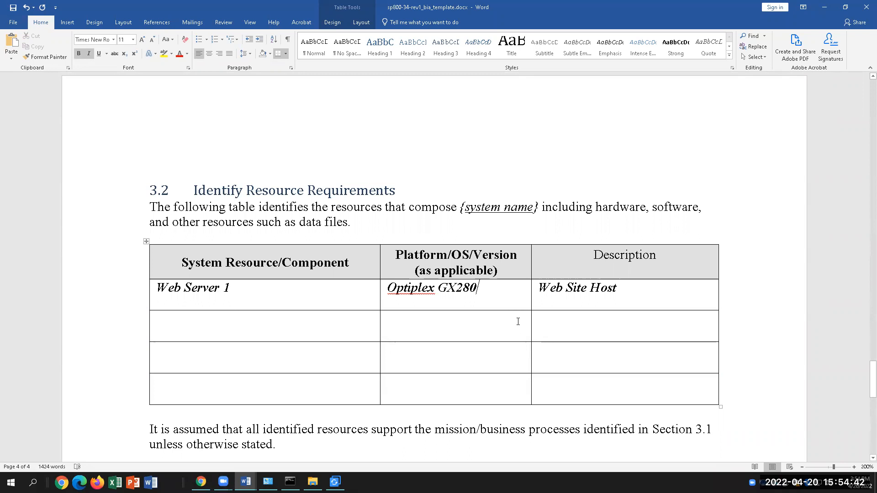
drag(241, 290, 166, 287)
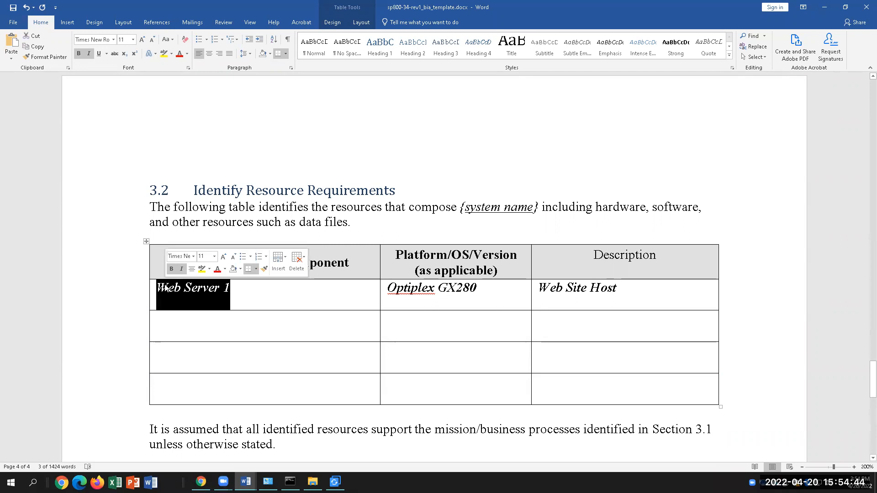
text(POS)
key(BackSpace)
key(BackSpace)
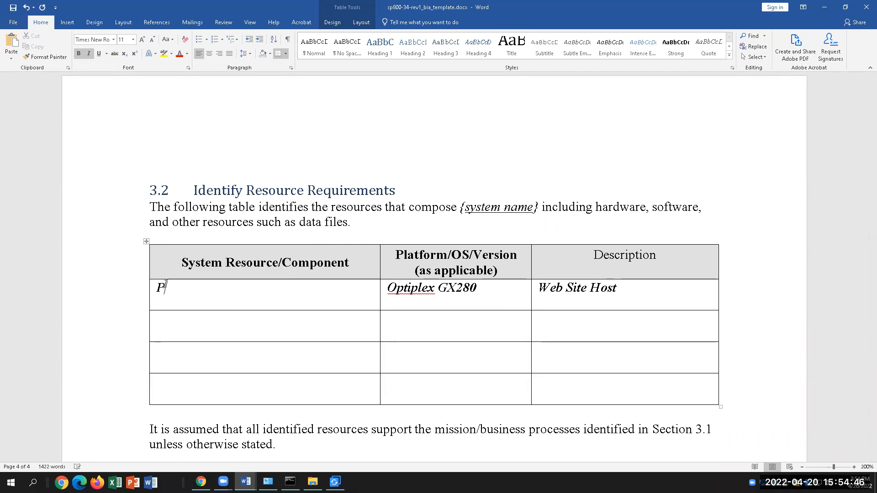
text(oint of Sales)
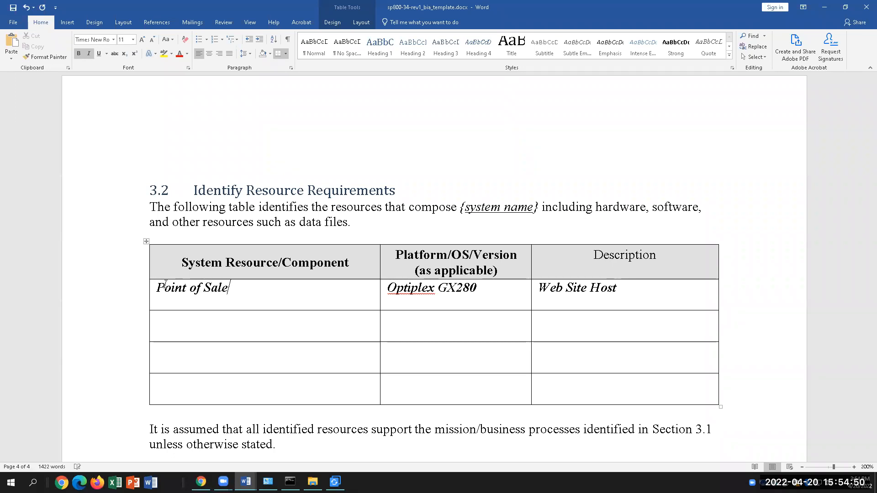
Enter "Inventory database" as the second system resource in the section 3.2 table
click(218, 327)
text(Inventory )
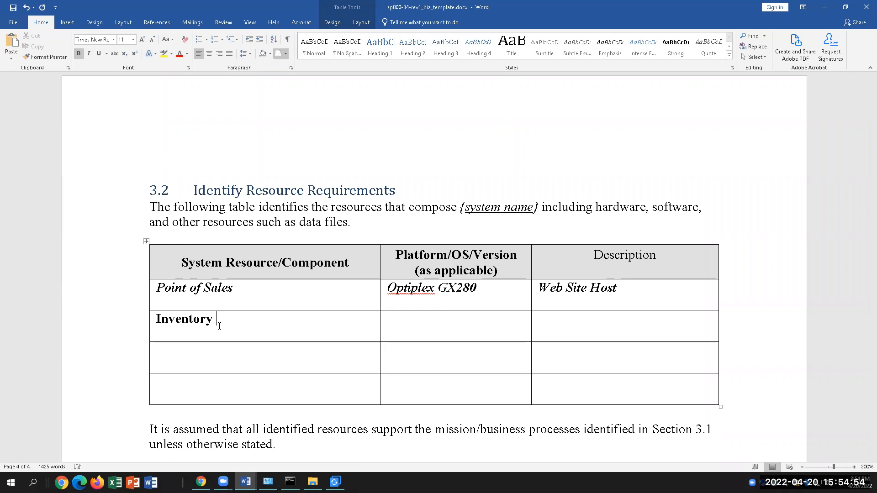
text(database)
Enter "Employee scheduling system" as the third system resource in the section 3.2 table
click(228, 358)
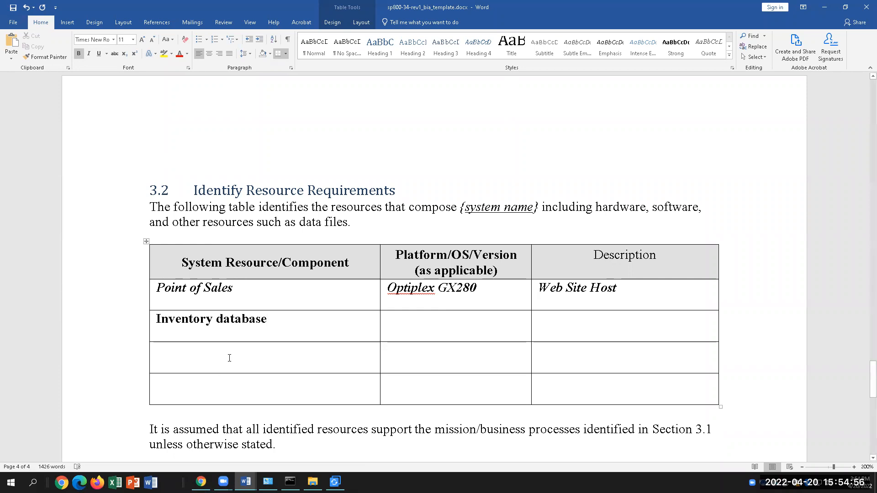
text(Empoye)
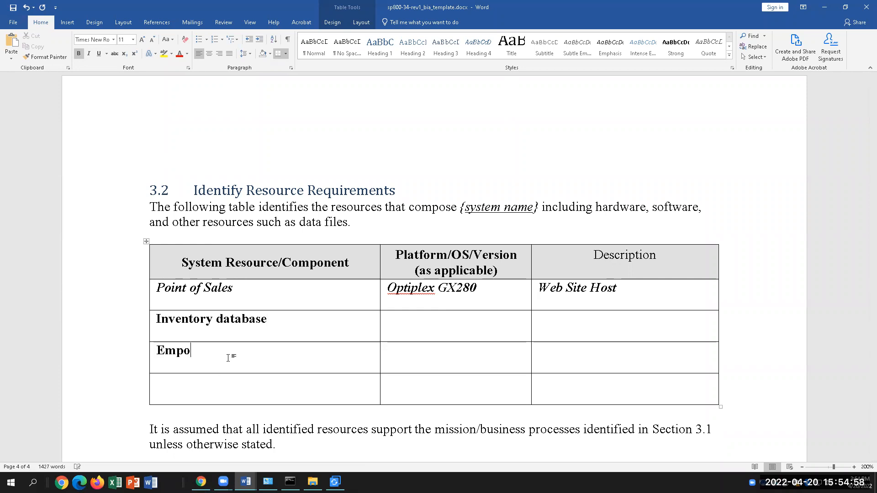
key(BackSpace)
key(BackSpace)
key(BackSpace)
key(BackSpace)
text(ployee scheduling )
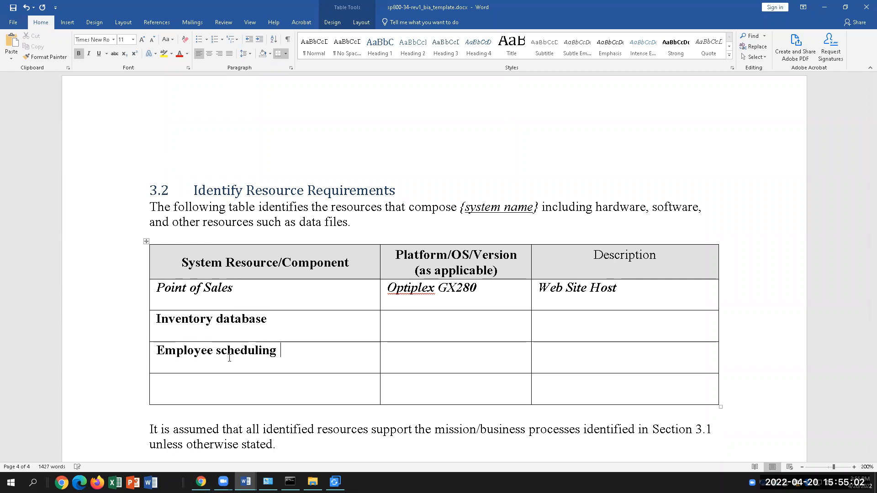
text(system)
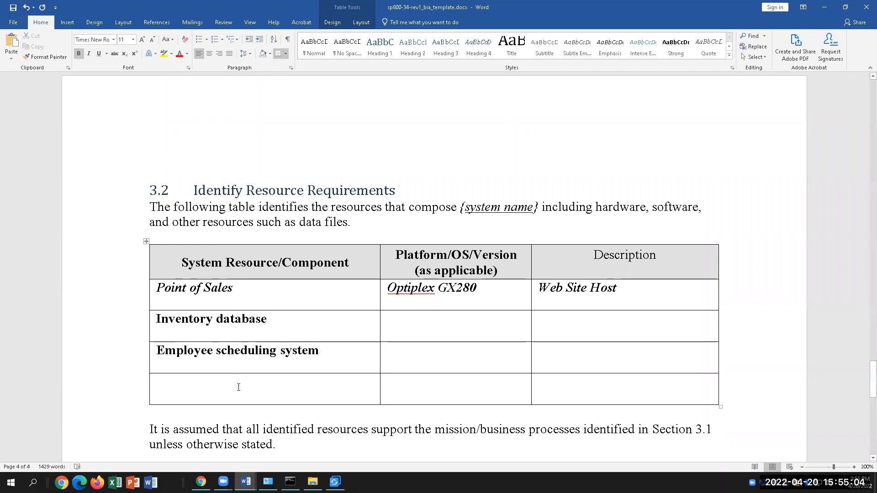
Examine the platform example in section 3.2 and the recovery time objective example and instructions in section 3.3
click(237, 389)
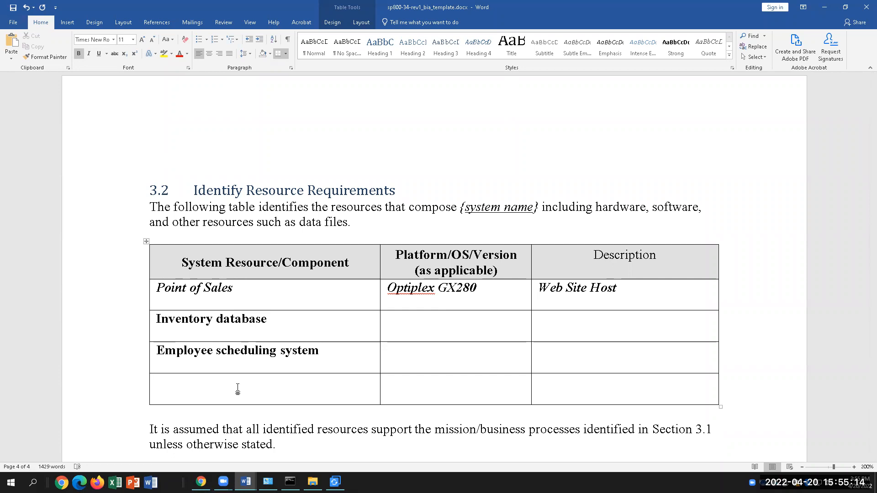
drag(489, 287, 404, 286)
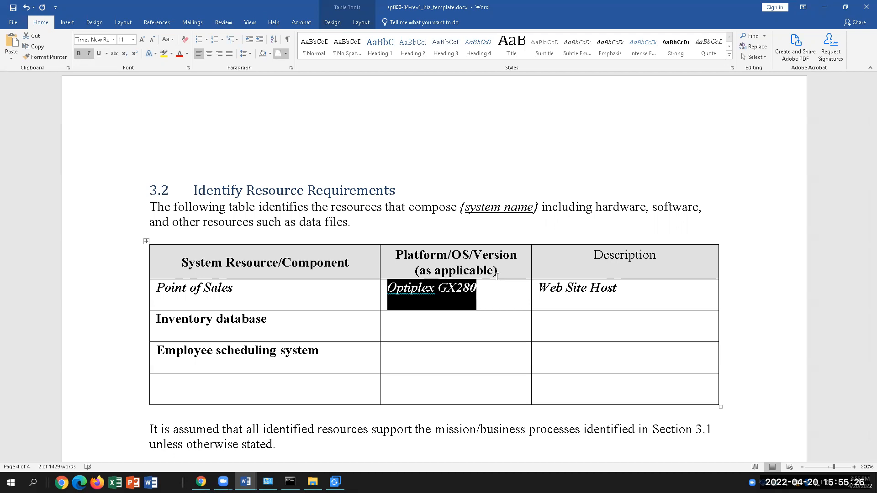
scroll(567, 365, down, 10)
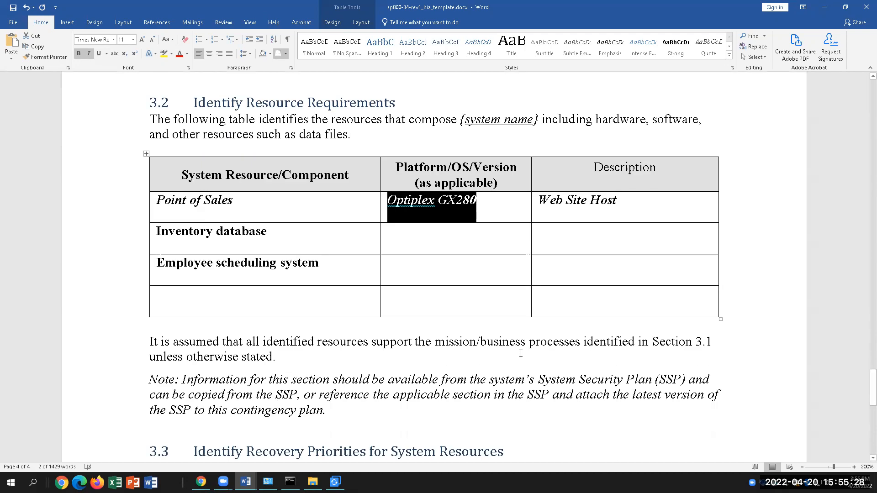
scroll(520, 353, down, 1)
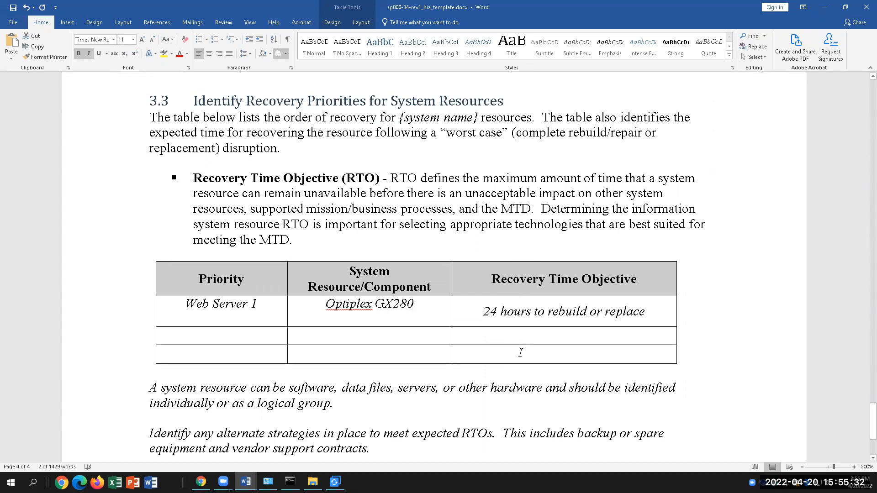
scroll(521, 354, up, 2)
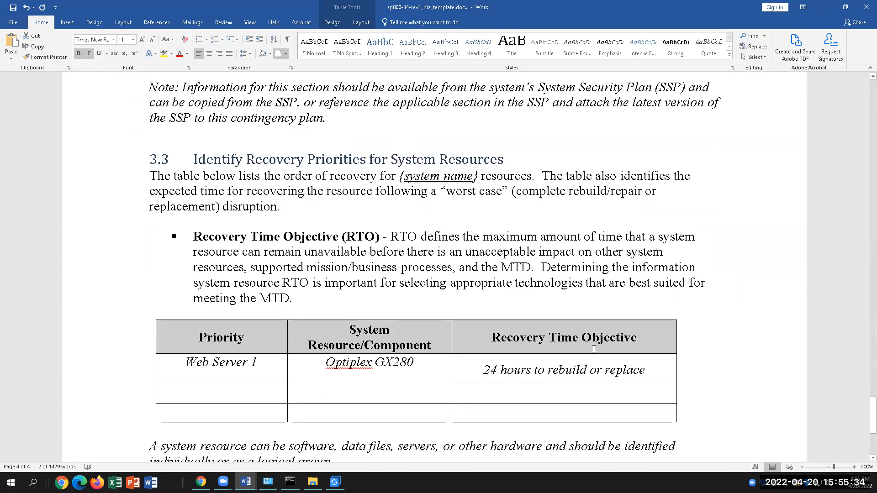
drag(645, 370, 484, 369)
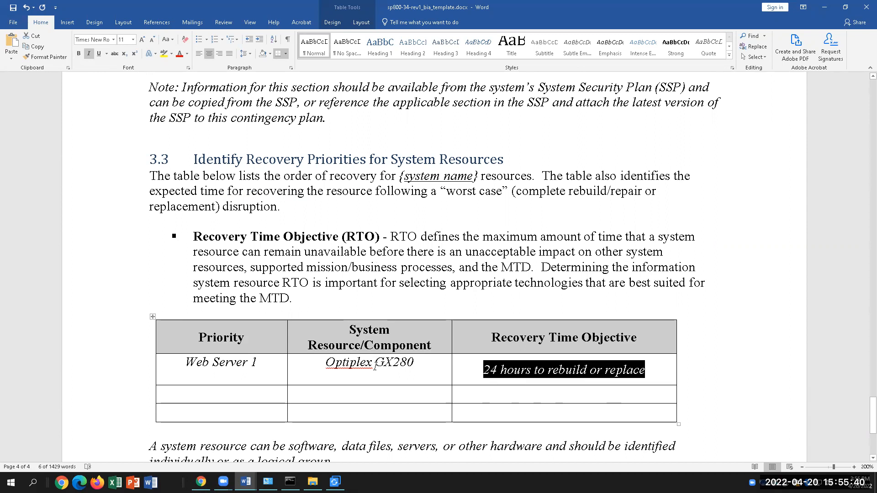
scroll(298, 348, up, 3)
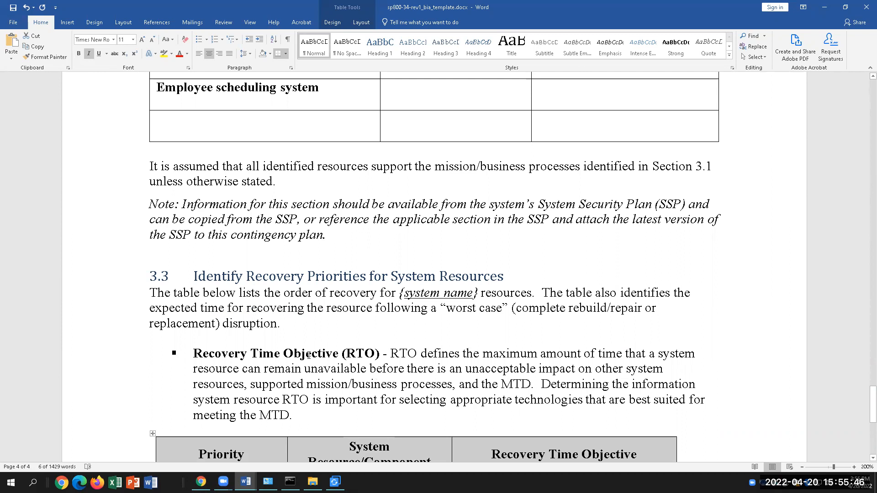
scroll(533, 346, down, 2)
scroll(533, 346, down, 5)
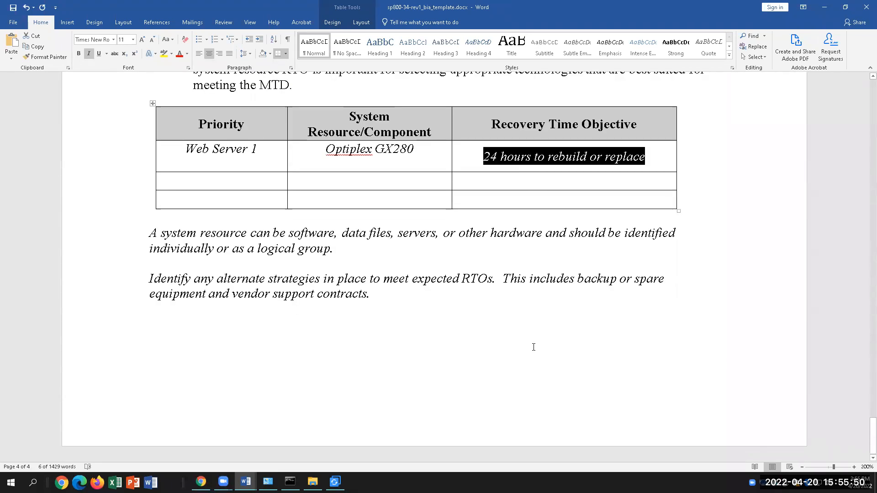
scroll(533, 347, up, 1)
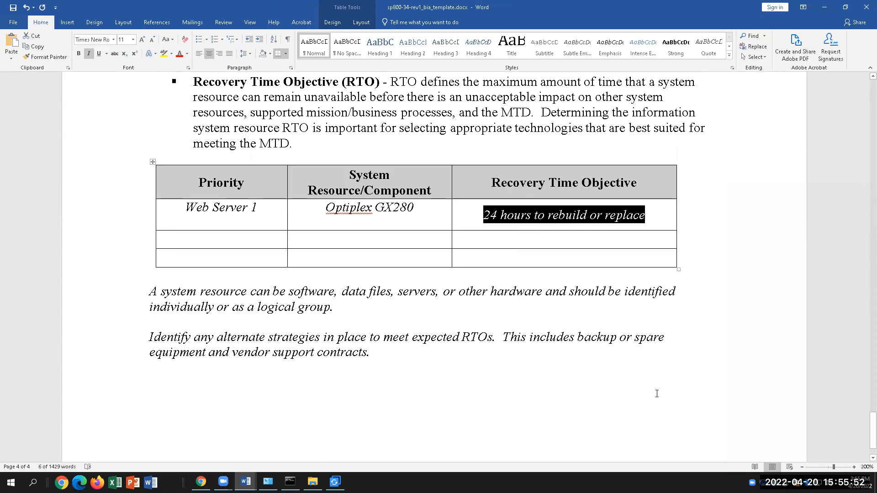
click(437, 361)
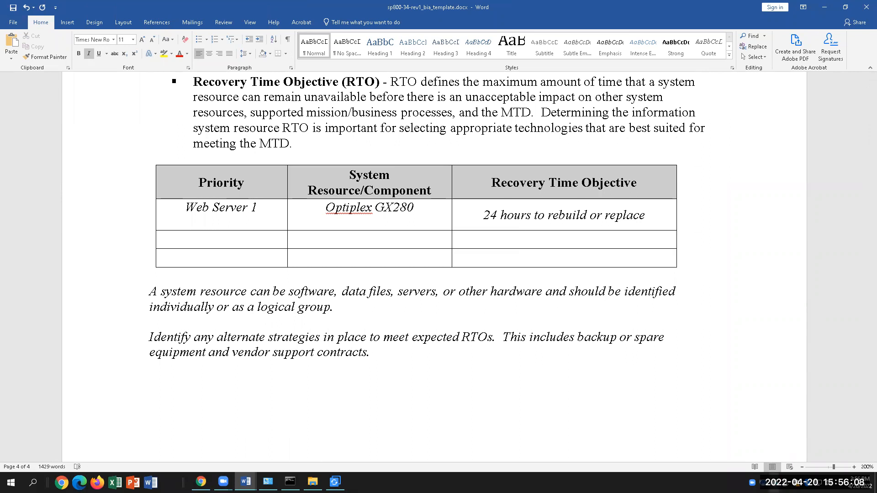
scroll(580, 385, up, 1)
scroll(580, 386, up, 2)
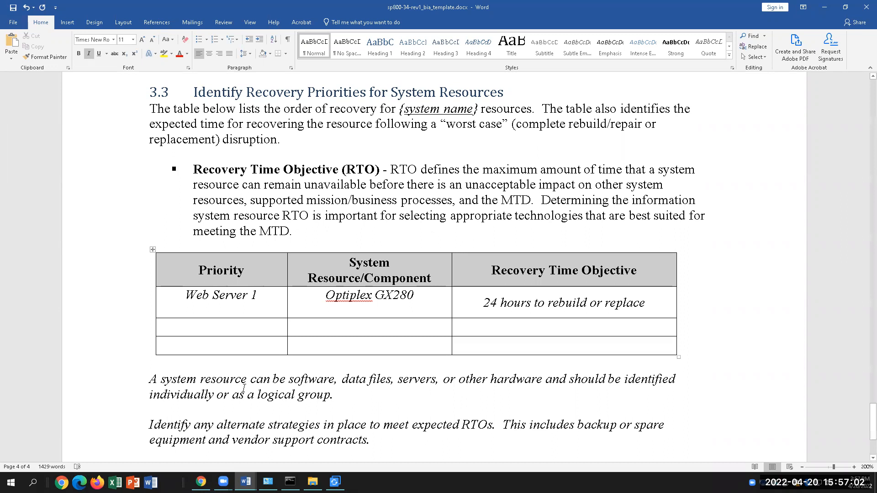
mouse_move(201, 482)
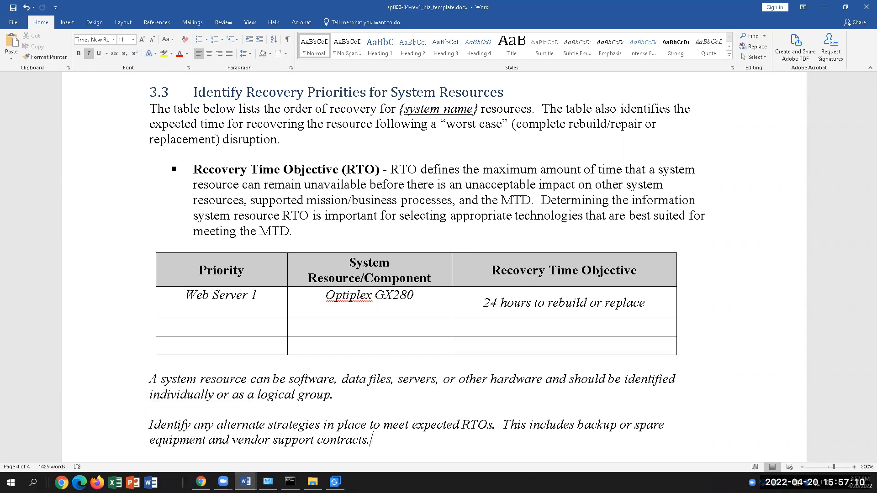
click(396, 408)
scroll(396, 408, down, 3)
scroll(396, 408, up, 5)
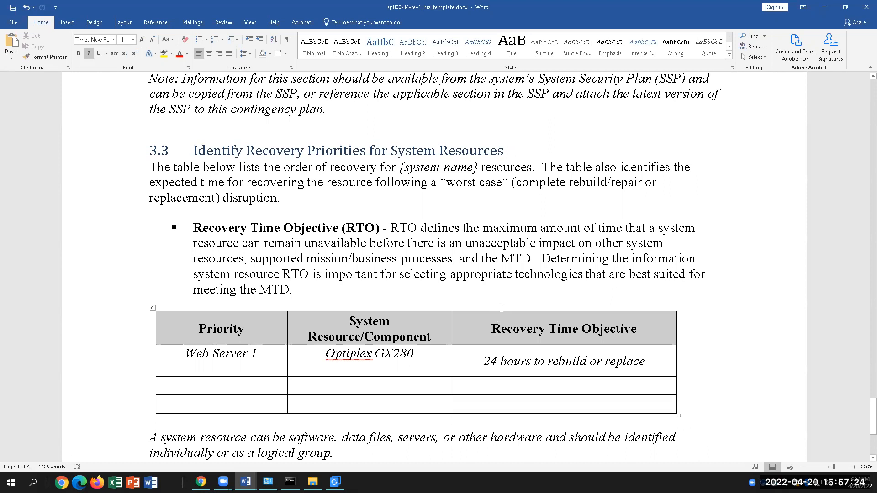
scroll(501, 308, down, 3)
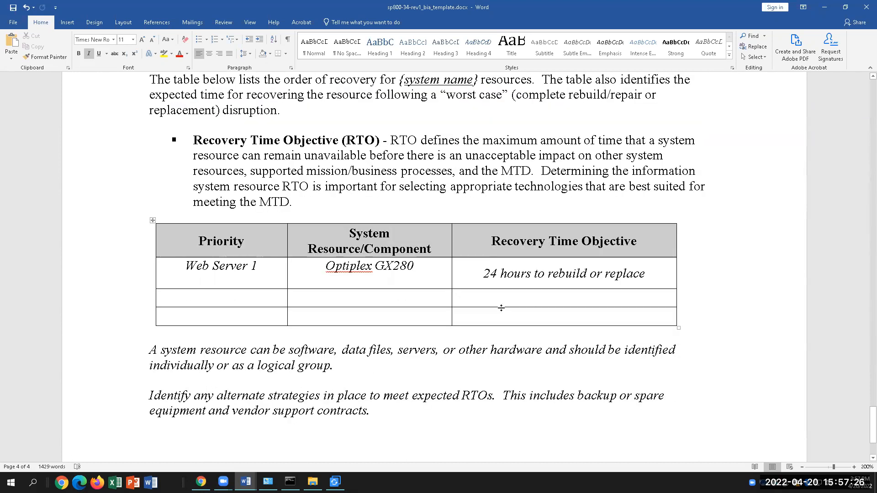
scroll(502, 300, up, 1)
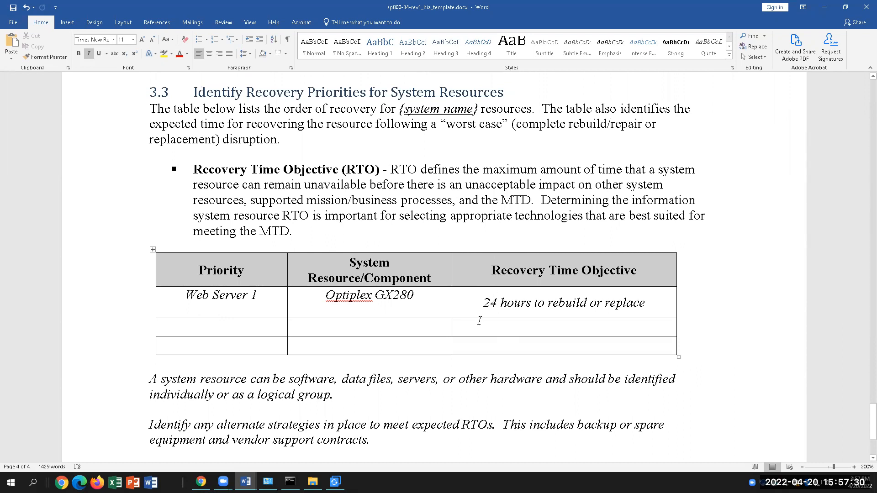
scroll(471, 329, up, 2)
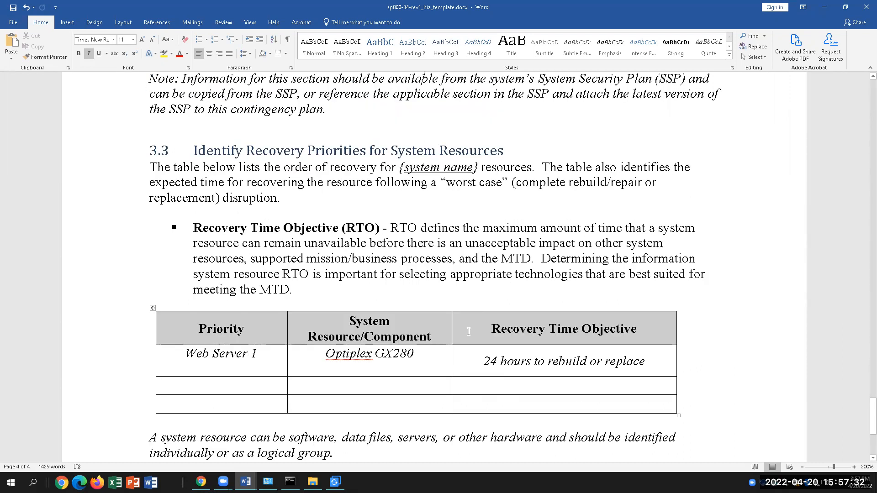
scroll(460, 344, up, 1)
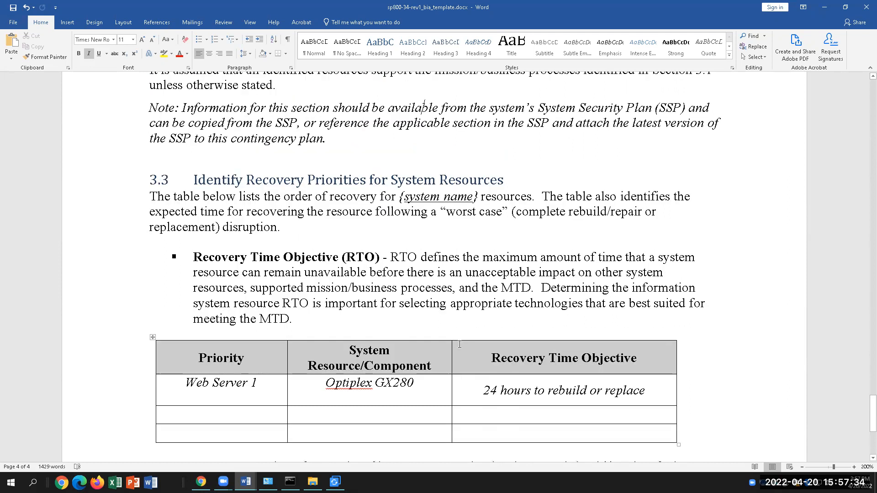